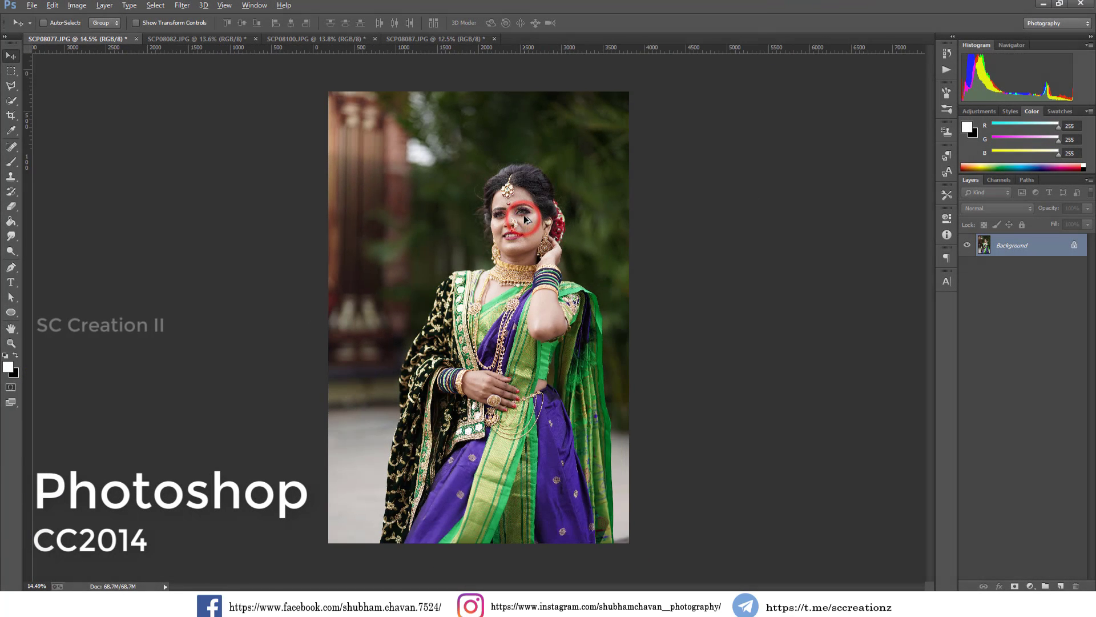
Bring the saree portrait SCP08077.JPG into view on the canvas
scroll(406, 150, "up", 1)
Apply Levels with black input 6 to the portrait, then zoom in on the face
left_click(77, 5)
left_click(135, 29)
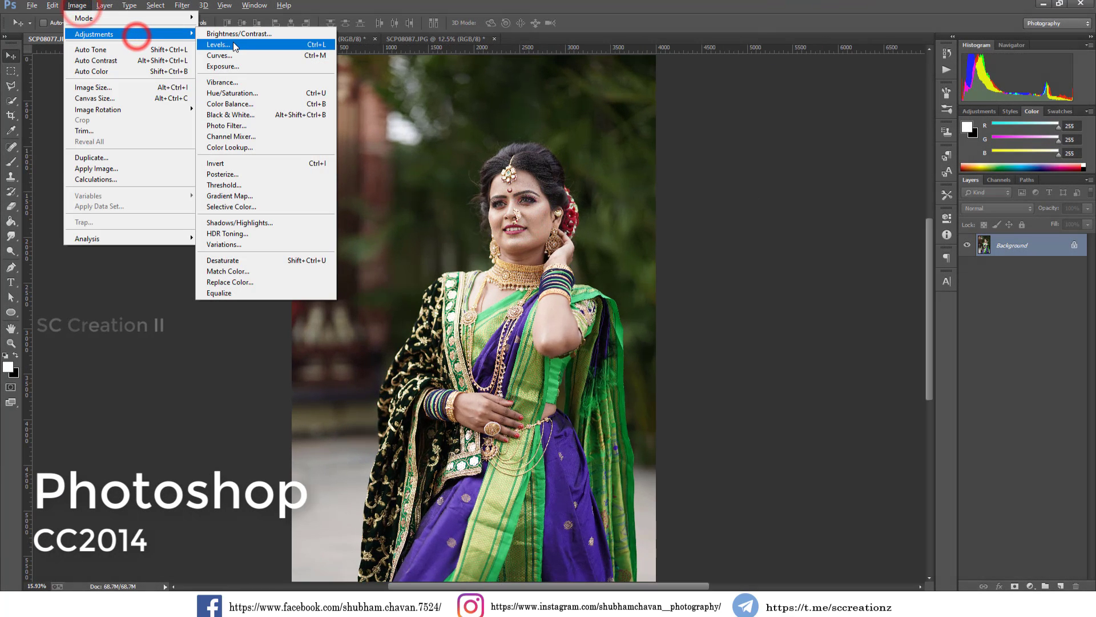
left_click(242, 44)
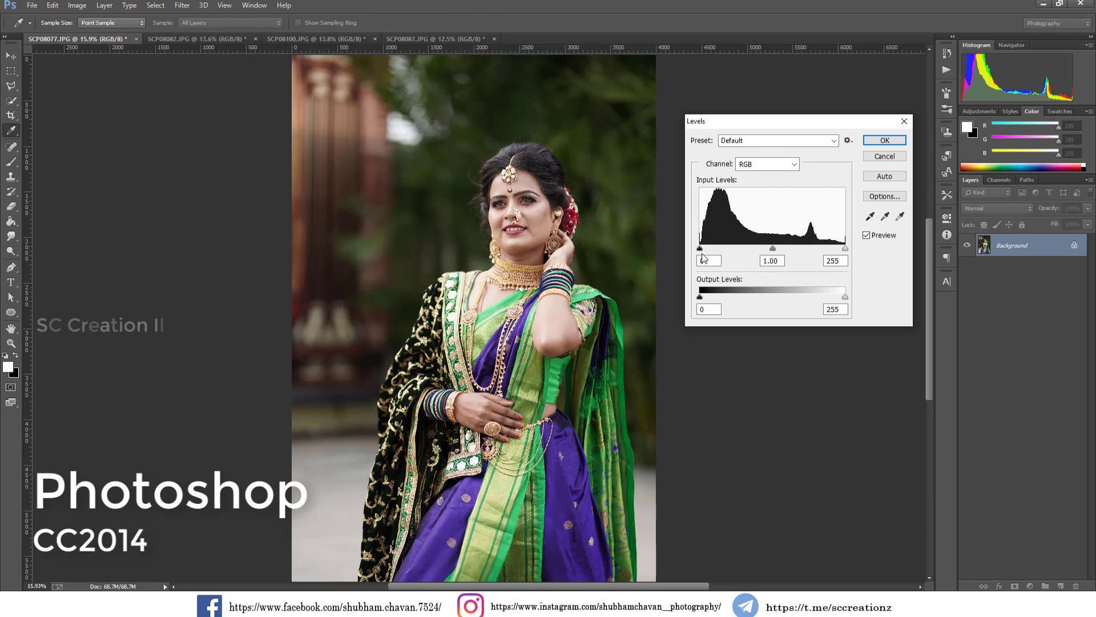
left_click_drag(700, 250, 703, 249)
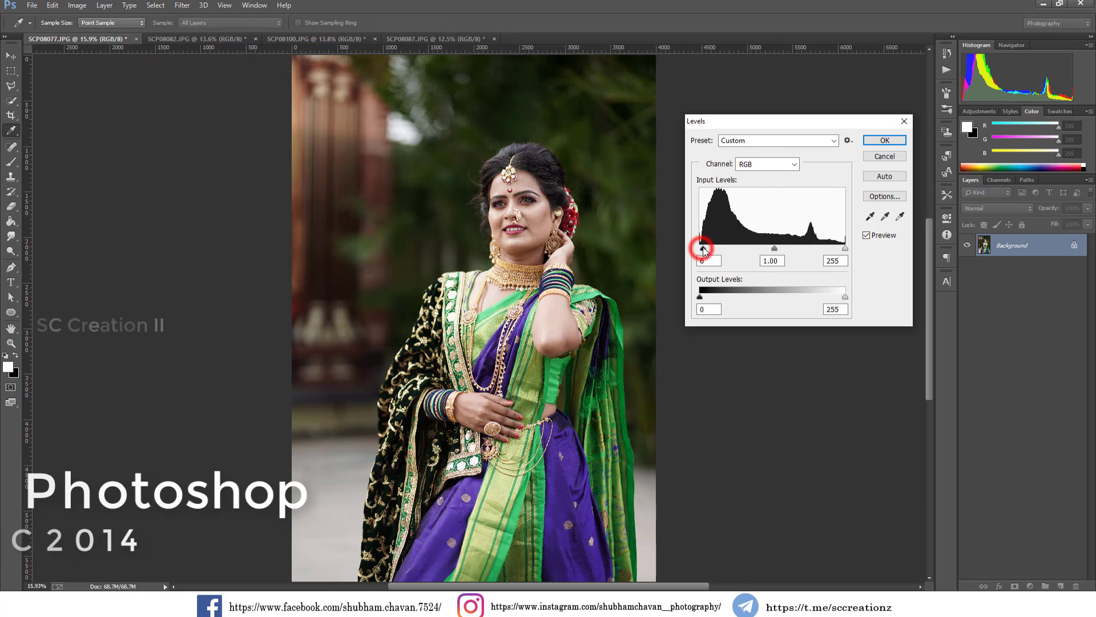
left_click(884, 141)
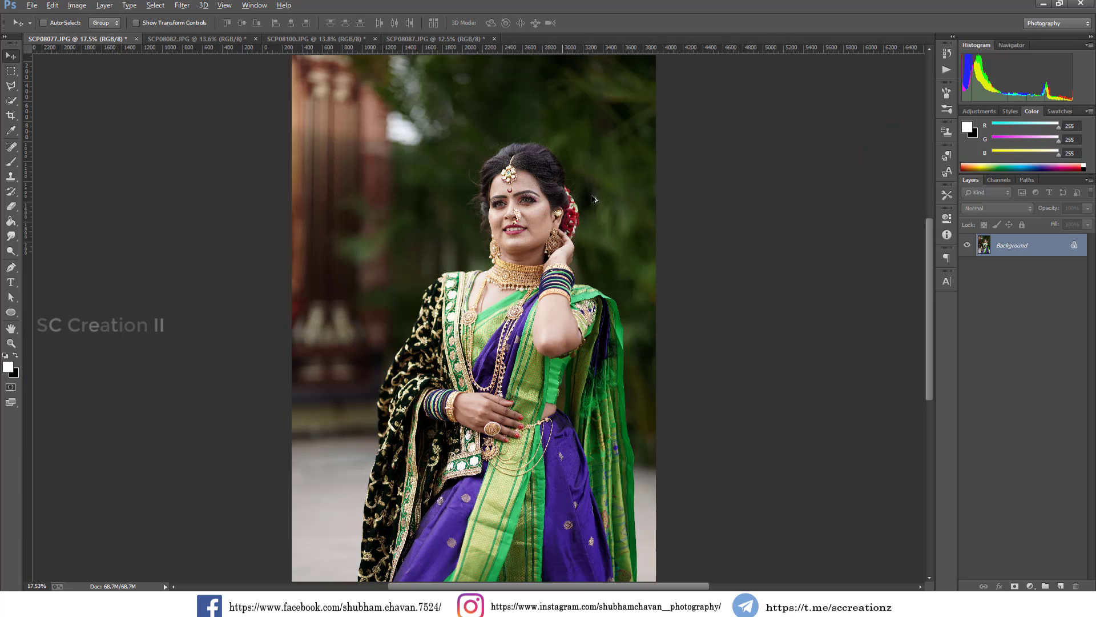
scroll(488, 205, "up", 3)
scroll(489, 206, "up", 2)
scroll(535, 216, "up", 2)
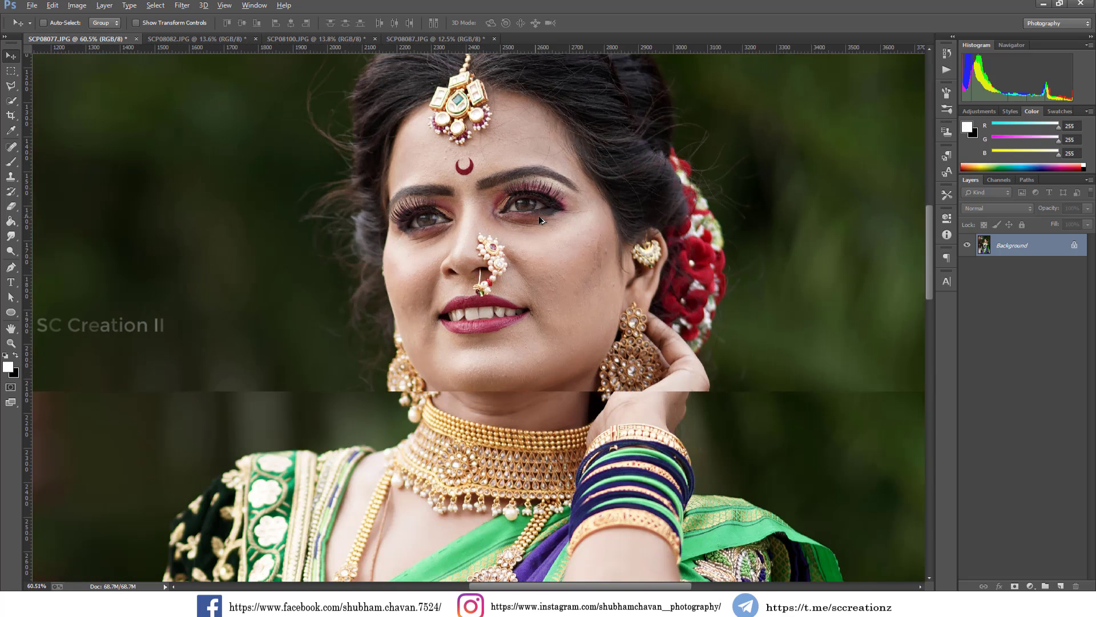
scroll(539, 215, "up", 2)
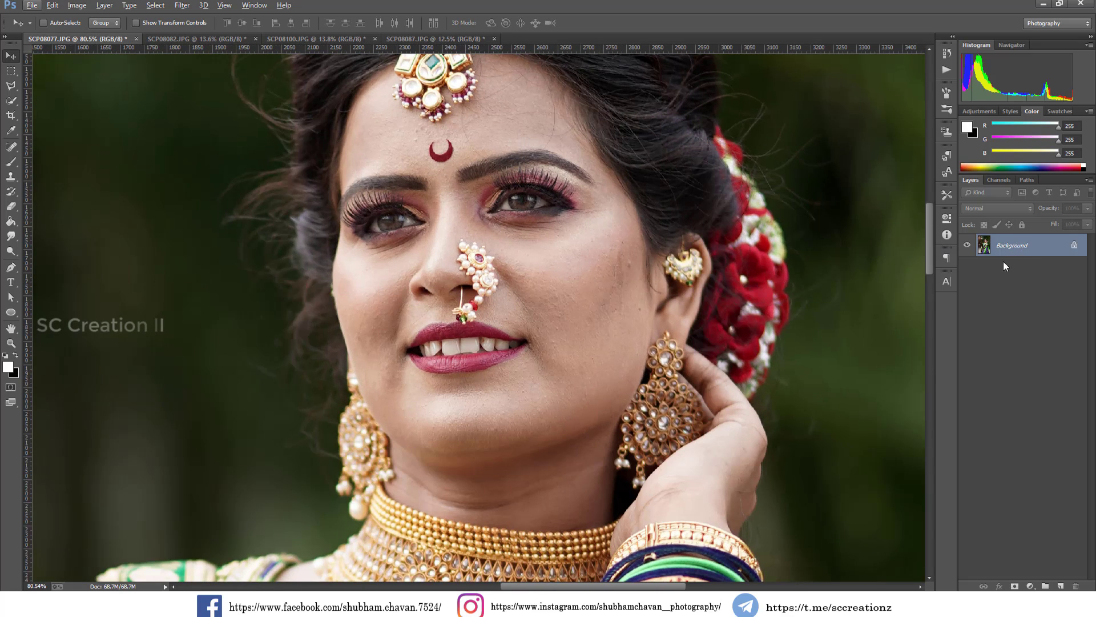
Duplicate the Background layer and switch to the Spot Healing Brush
right_click(1003, 246)
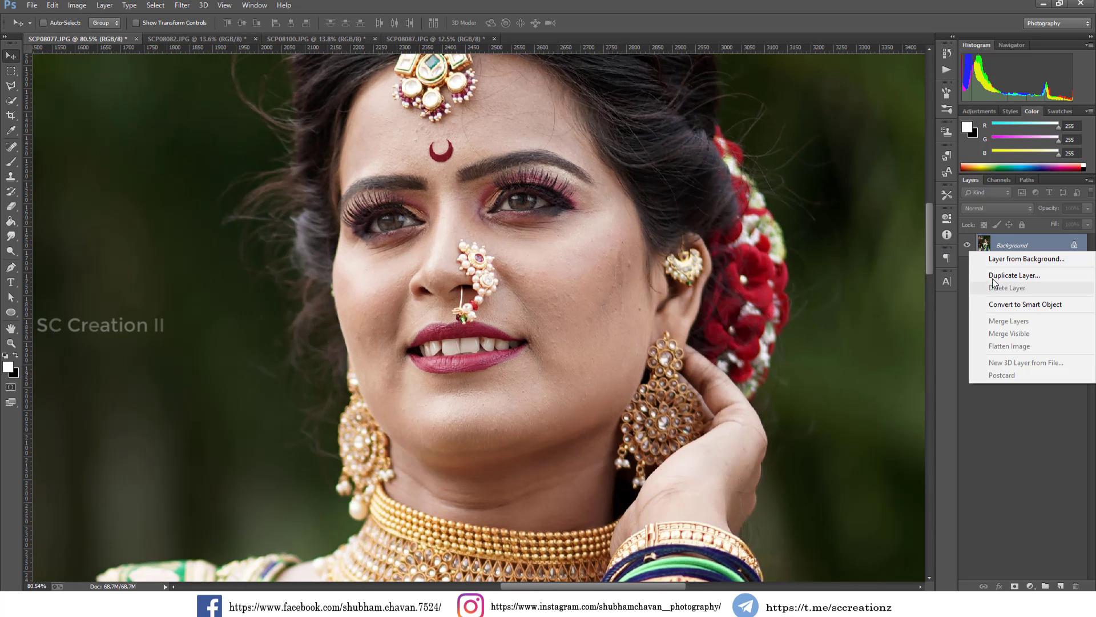
left_click(982, 277)
left_click(471, 125)
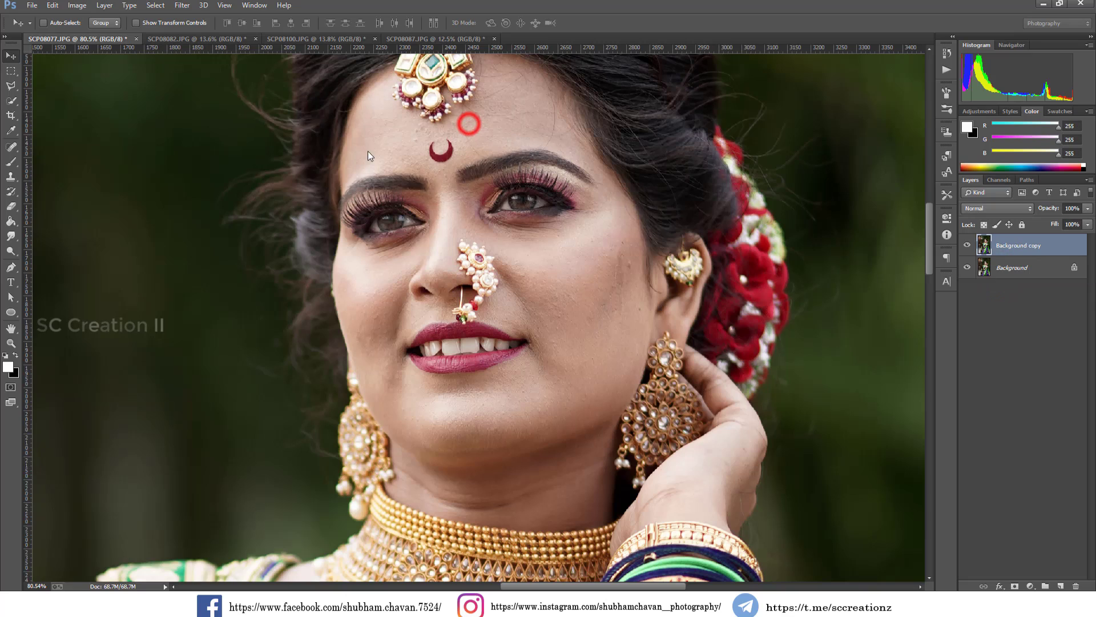
left_click(11, 147)
left_click(90, 142)
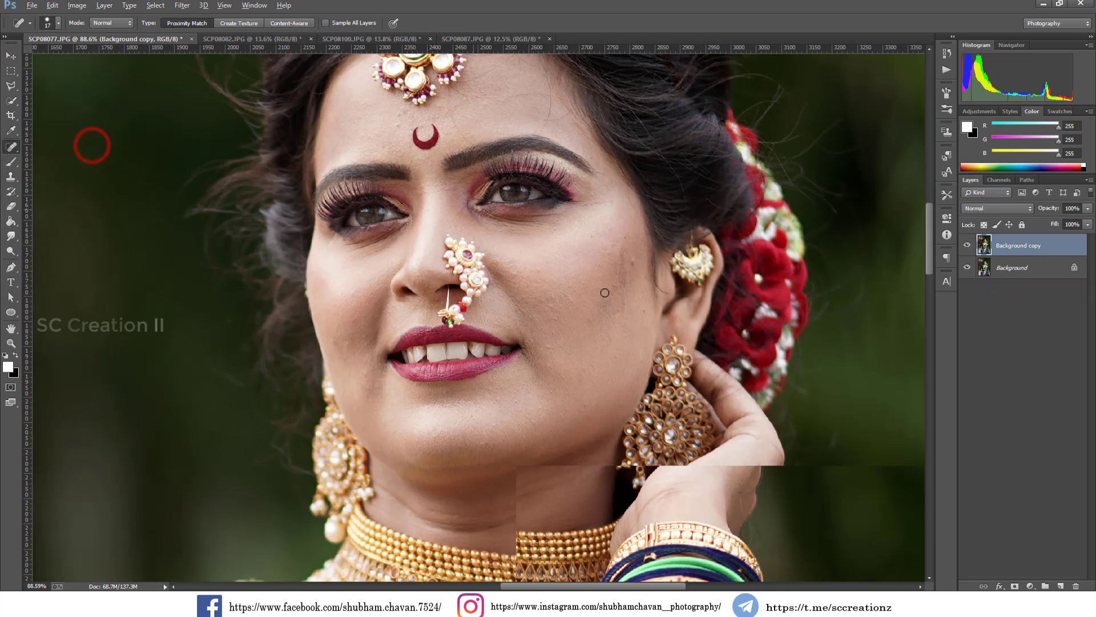
Heal the cheek blemishes, enlarging the brush to 30 px partway through
scroll(628, 286, "up", 3)
left_click_drag(633, 249, 629, 231)
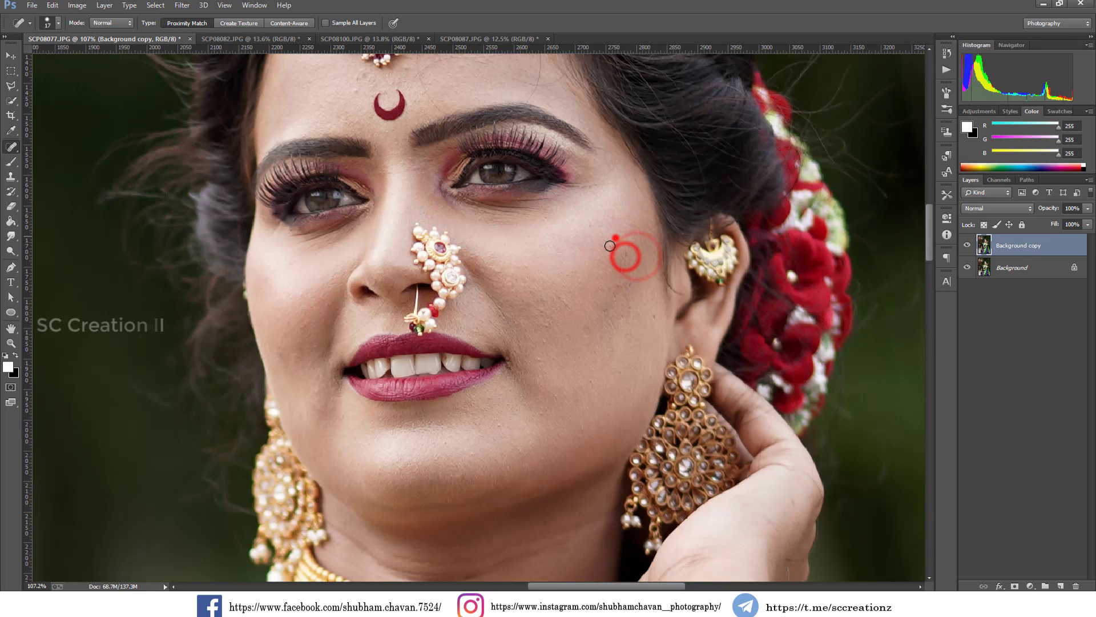
left_click(625, 265)
left_click(628, 283)
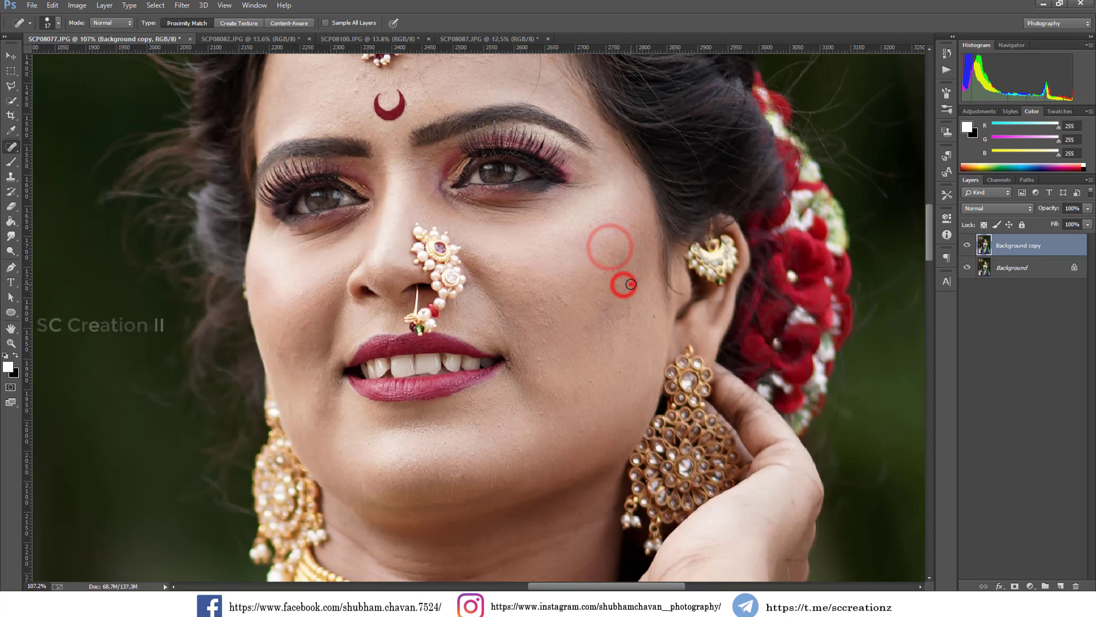
left_click(650, 315)
left_click(632, 300)
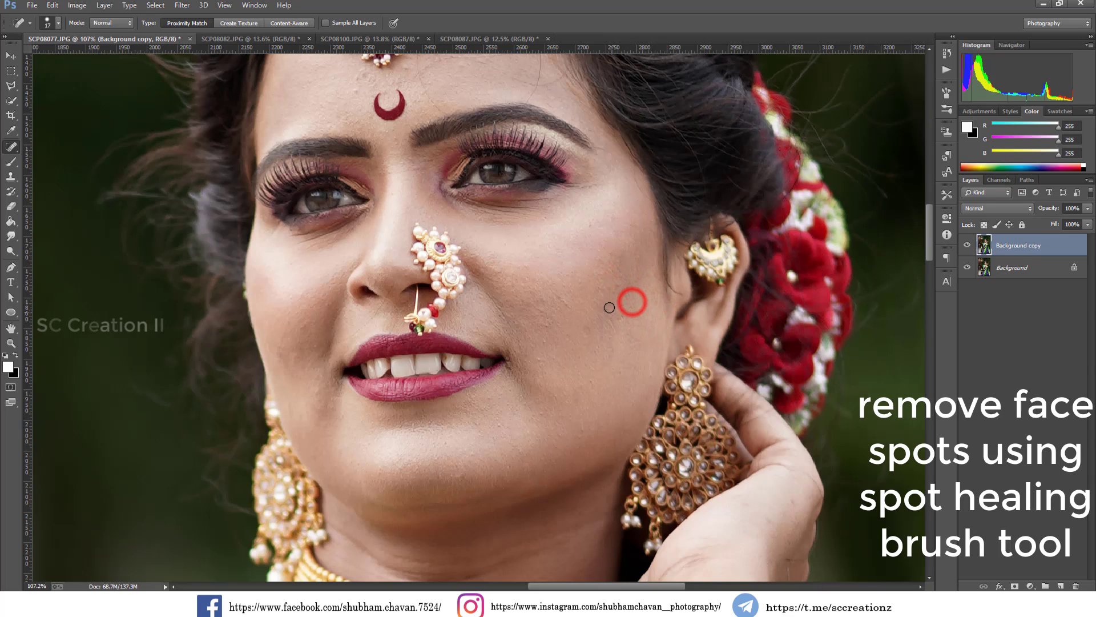
left_click(616, 285)
right_click(619, 318)
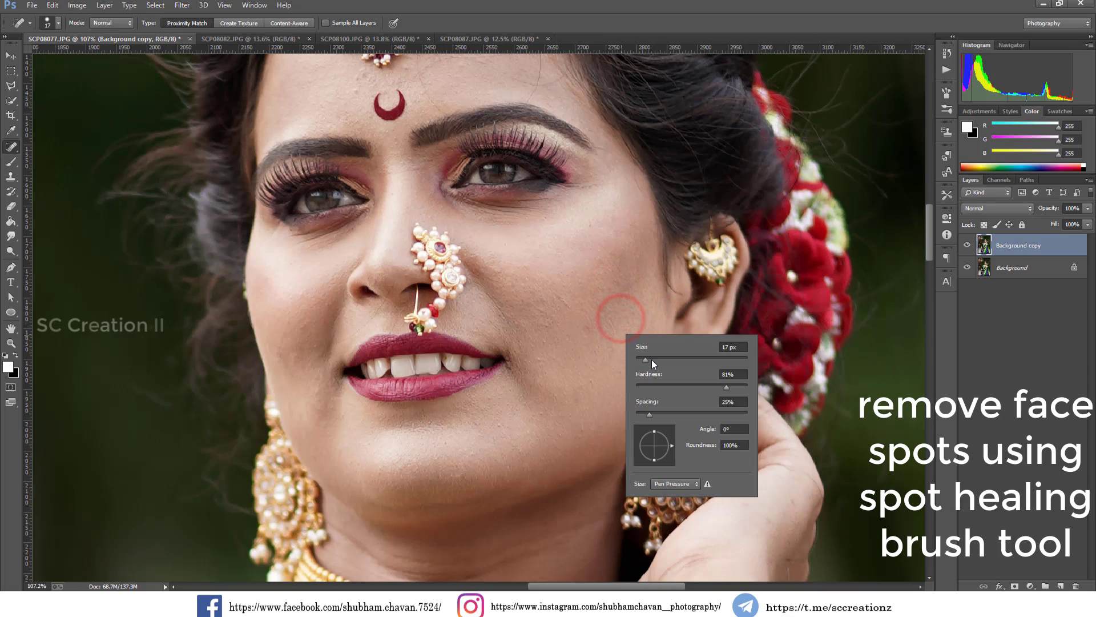
left_click_drag(644, 358, 651, 359)
left_click(588, 331)
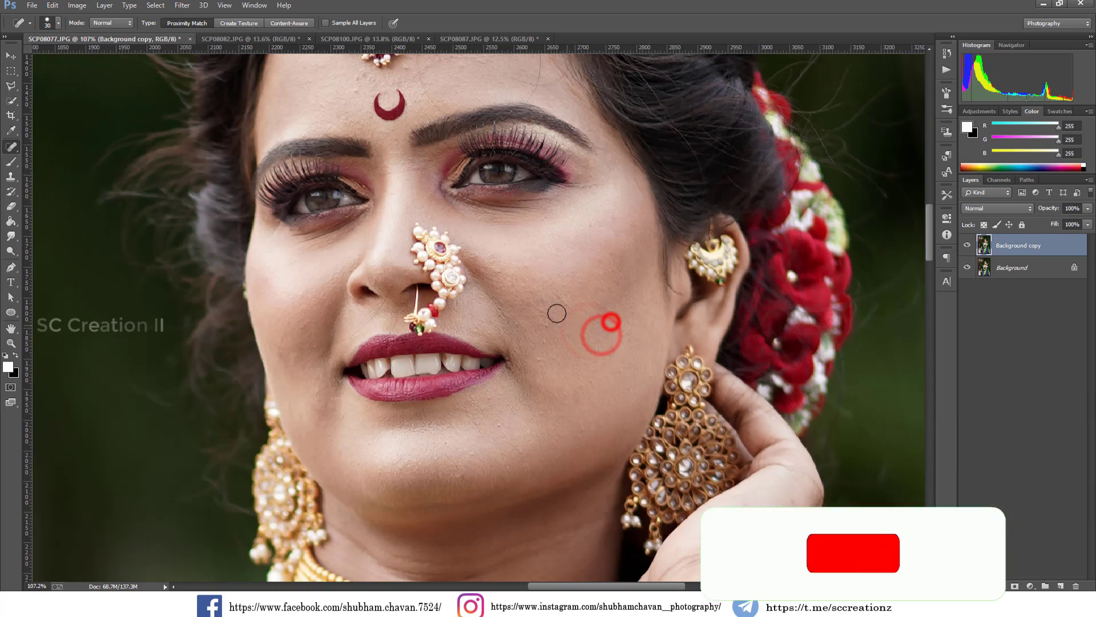
left_click(557, 295)
Zoom in and heal forehead spots around the bindi with a 15 px brush
scroll(558, 297, "up", 2)
scroll(460, 205, "up", 1)
scroll(367, 200, "up", 1)
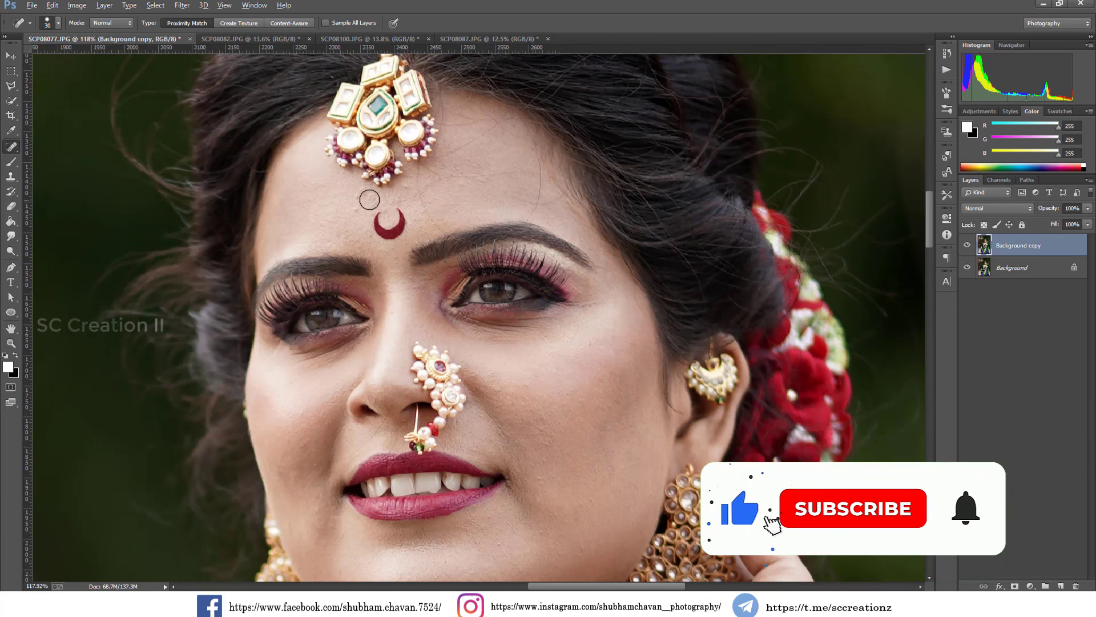
scroll(391, 204, "up", 2, "alt")
right_click(392, 204)
left_click(416, 224)
left_click(352, 216)
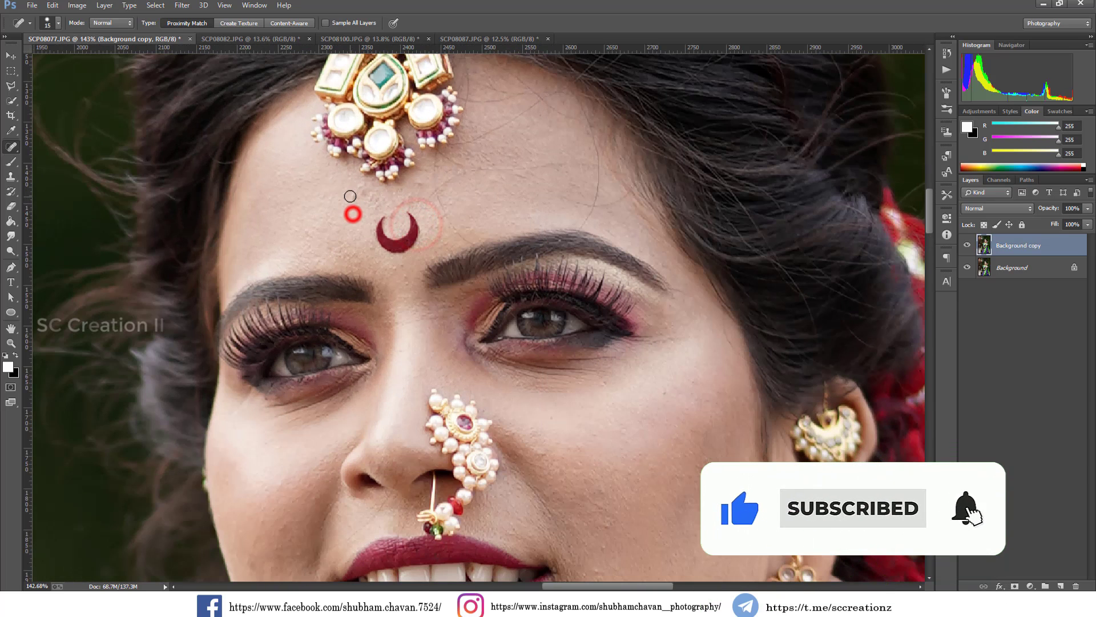
left_click(351, 196)
left_click(364, 196)
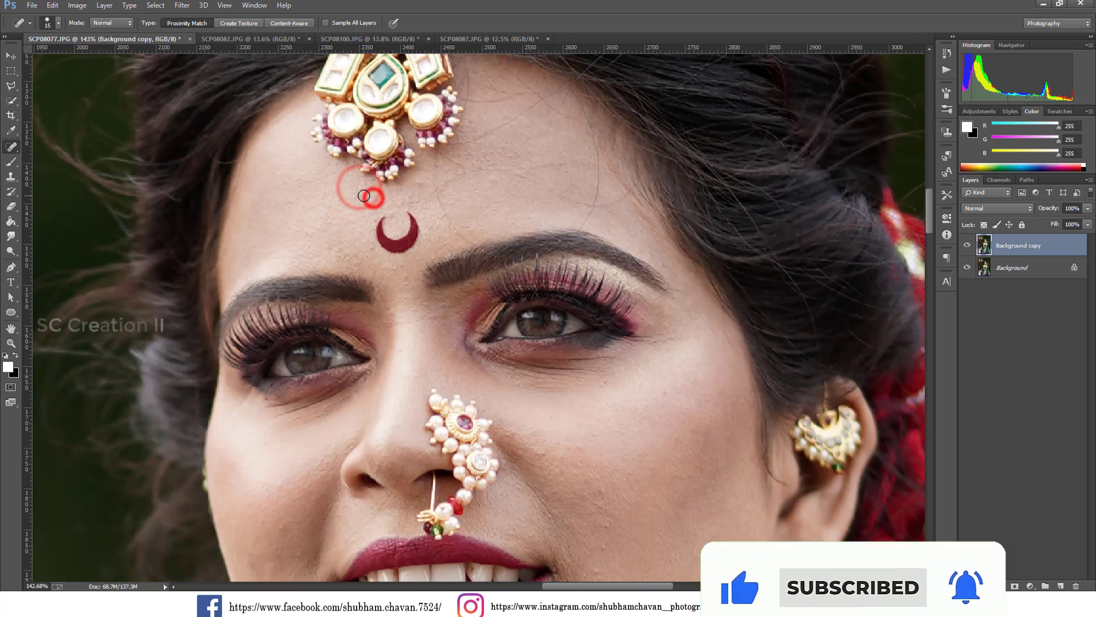
left_click(423, 183)
left_click(427, 195)
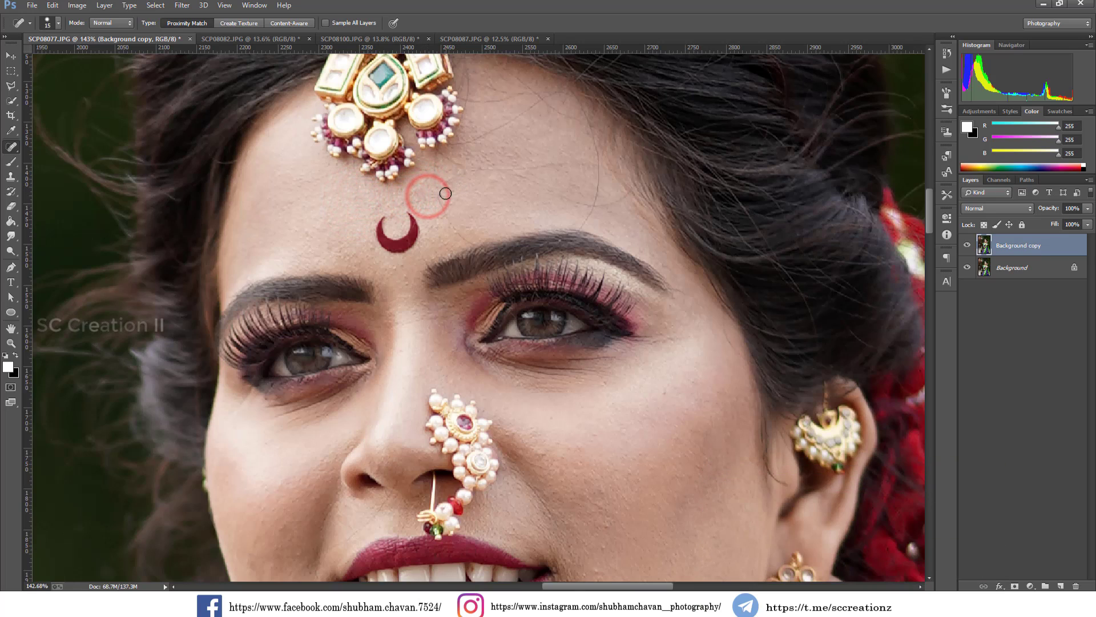
Heal the remaining forehead spots and the stray hair strand above the brow
left_click(461, 231)
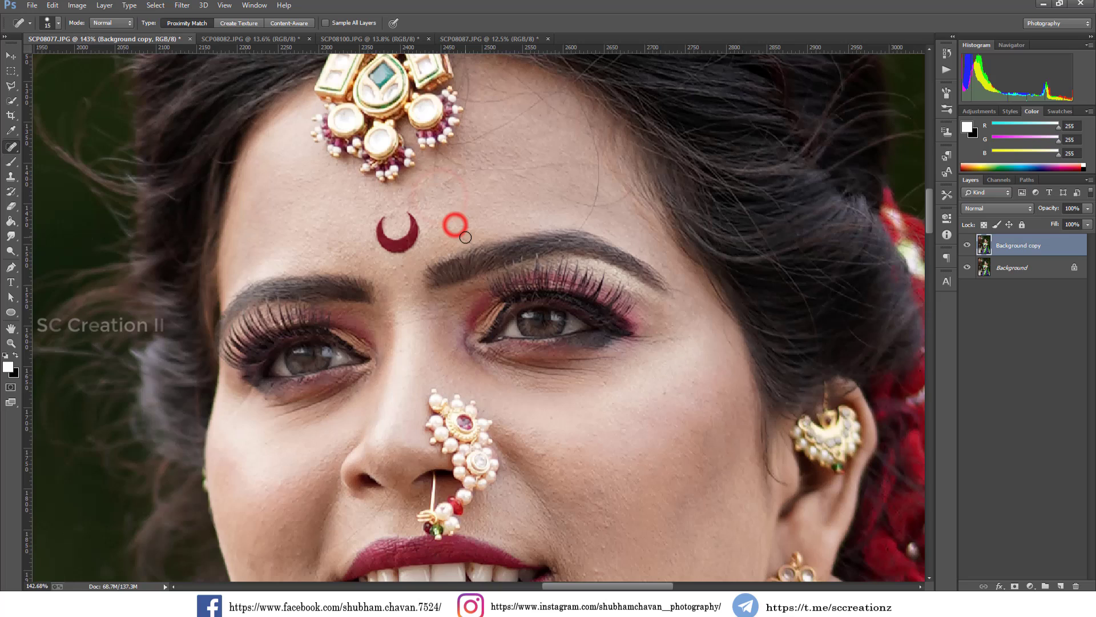
left_click(446, 179)
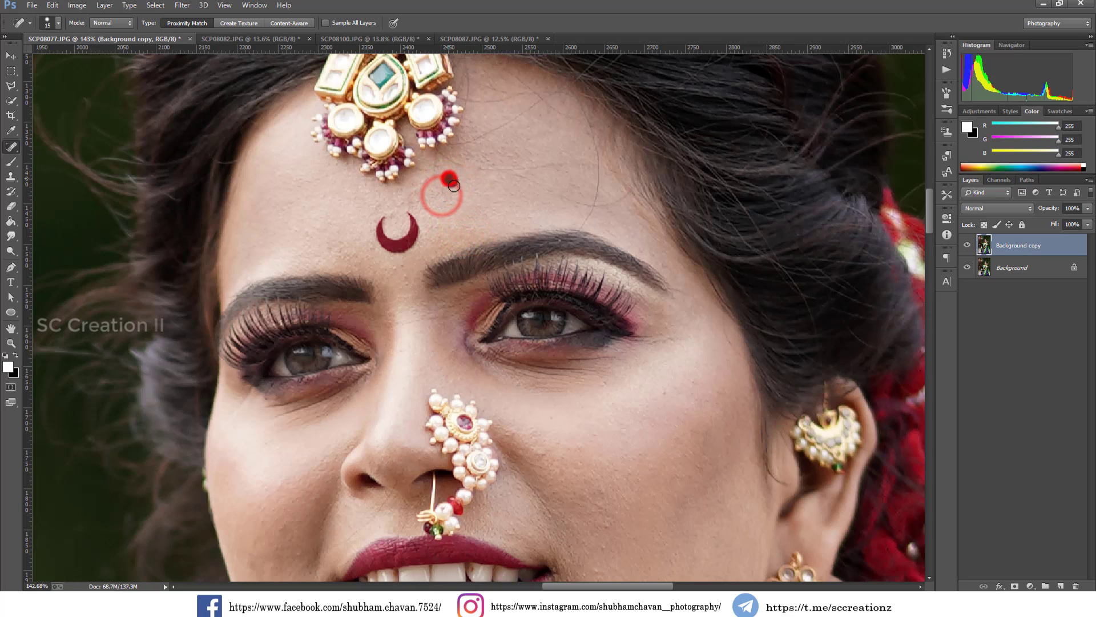
left_click(480, 171)
left_click(519, 171)
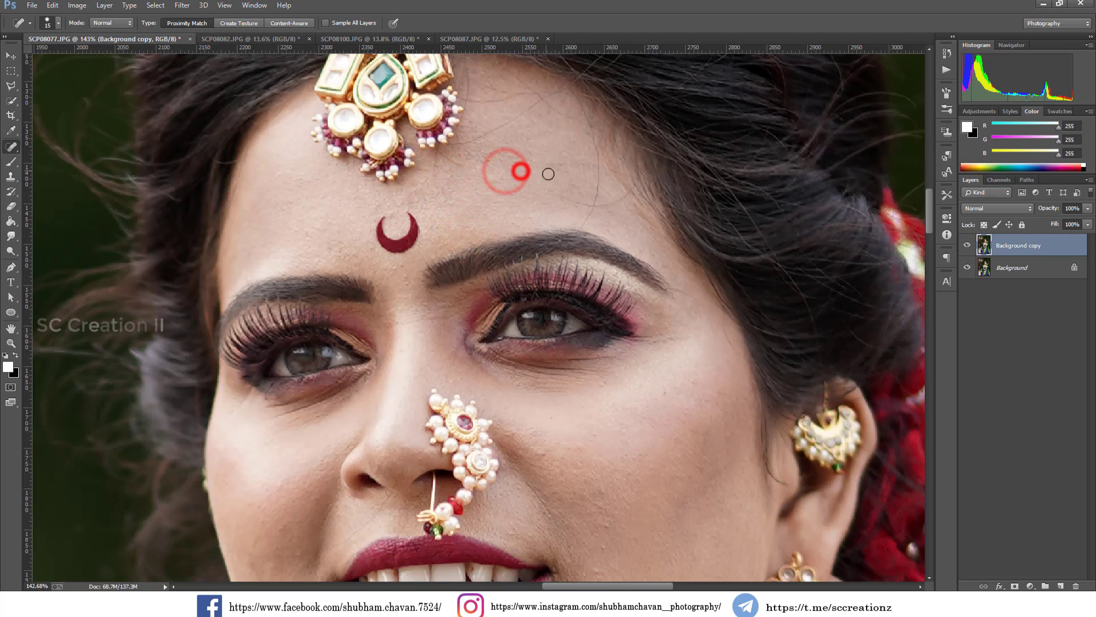
left_click_drag(571, 201, 553, 183)
left_click(581, 203)
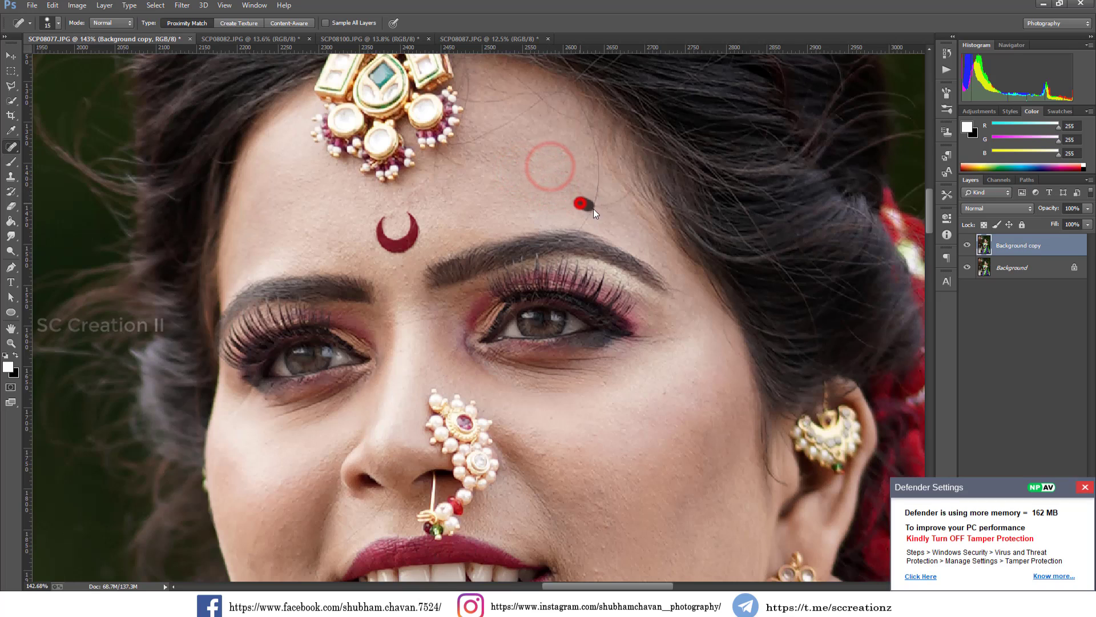
left_click(1084, 489)
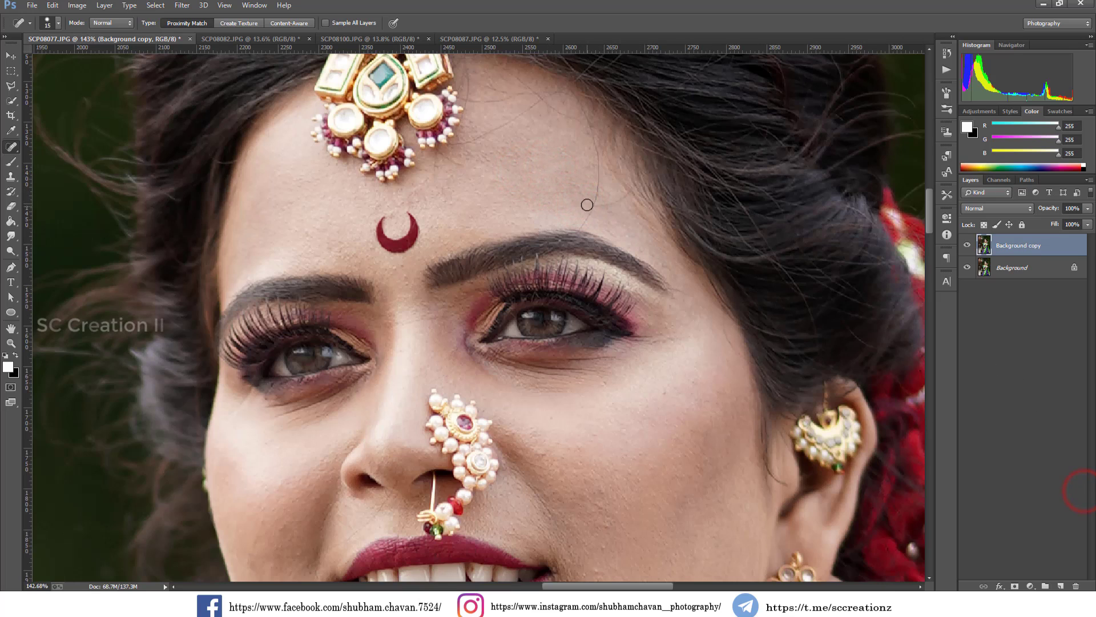
left_click_drag(599, 177, 602, 204)
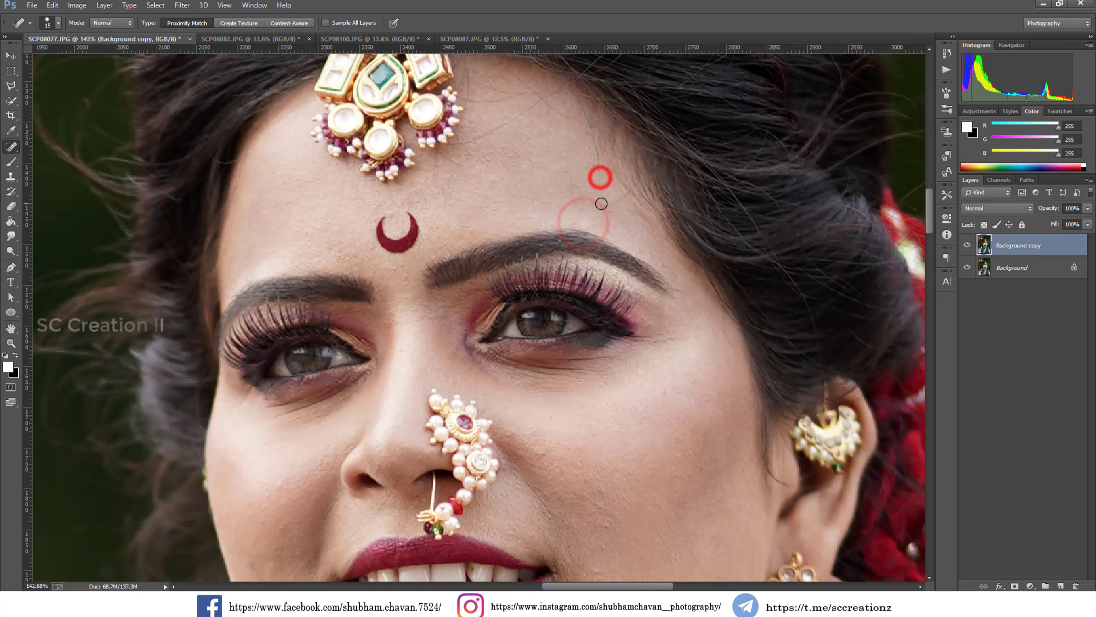
left_click_drag(593, 166, 599, 203)
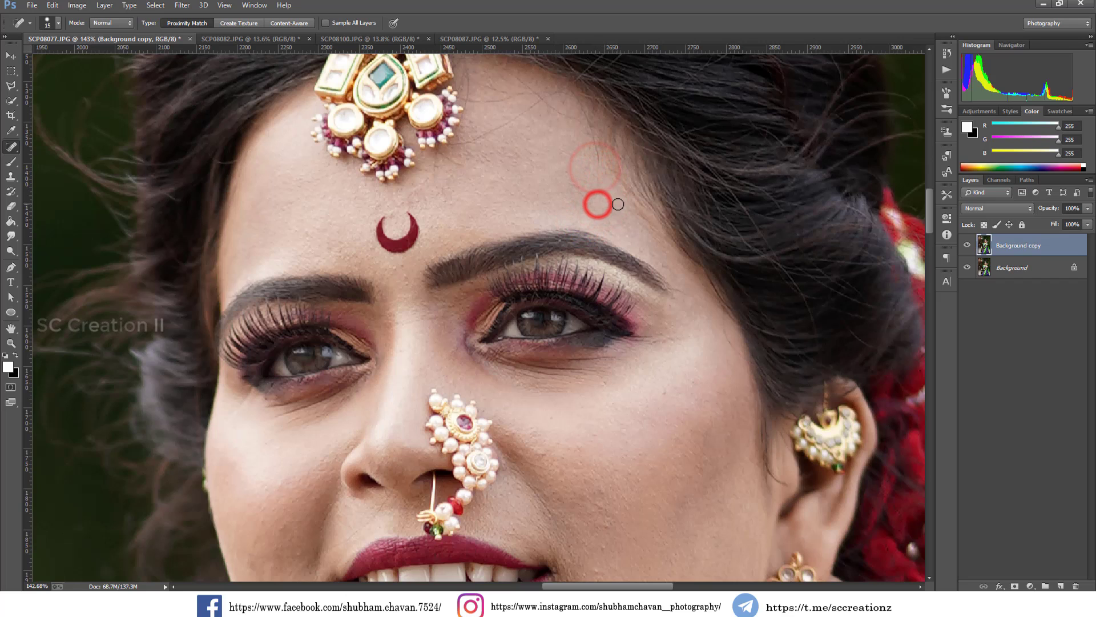
Heal a spot beside the nostril and a blemish near the lips
scroll(374, 387, "down", 3)
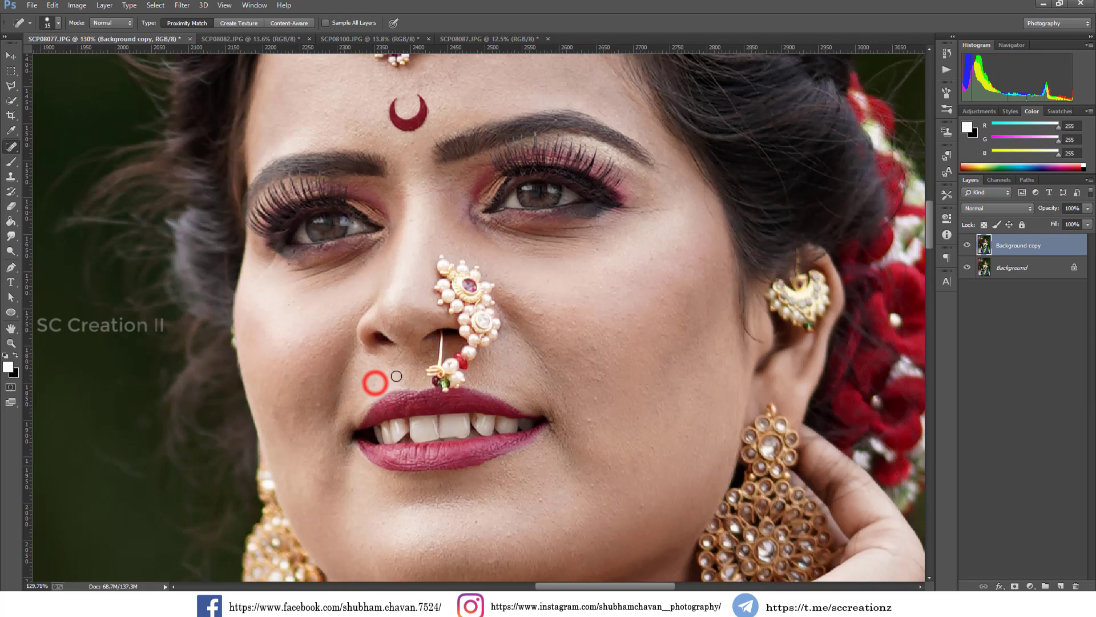
left_click(411, 331)
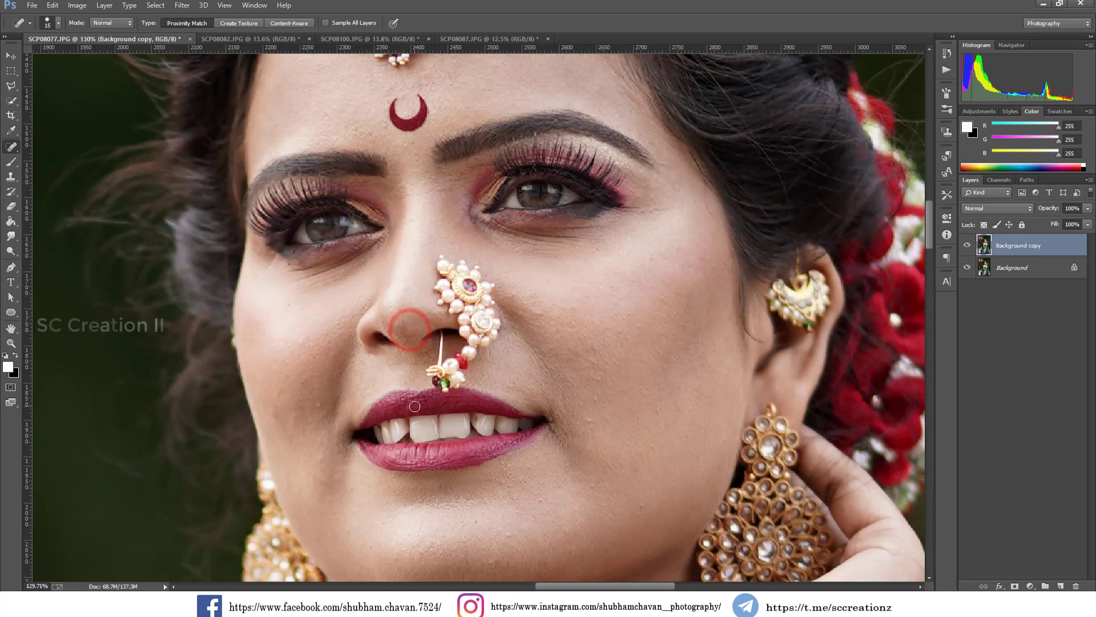
left_click(277, 401)
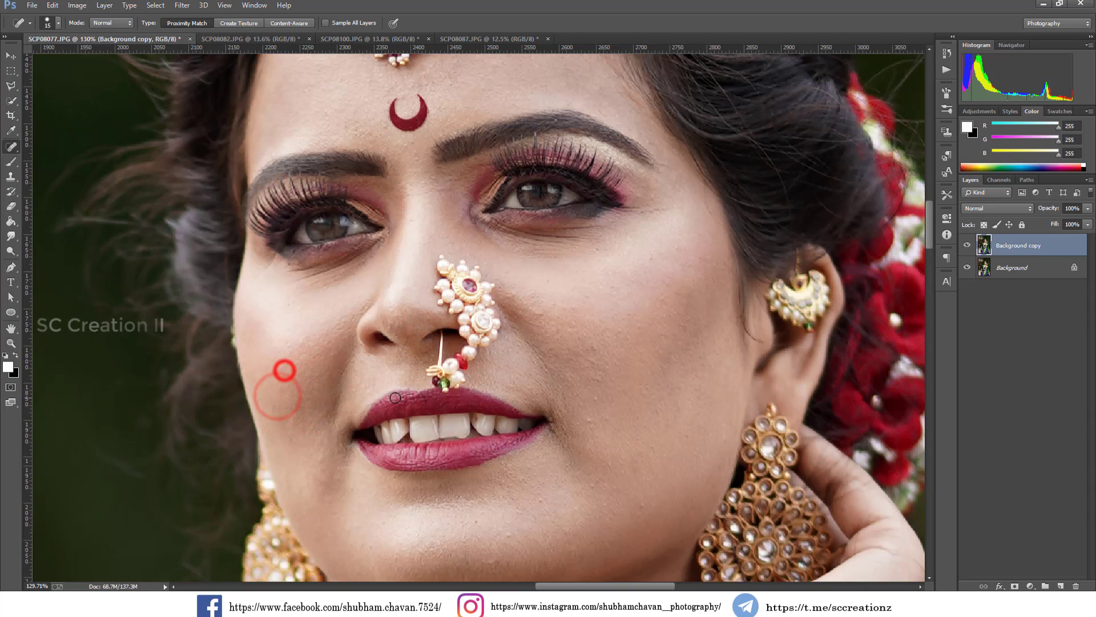
scroll(286, 372, "down", 2)
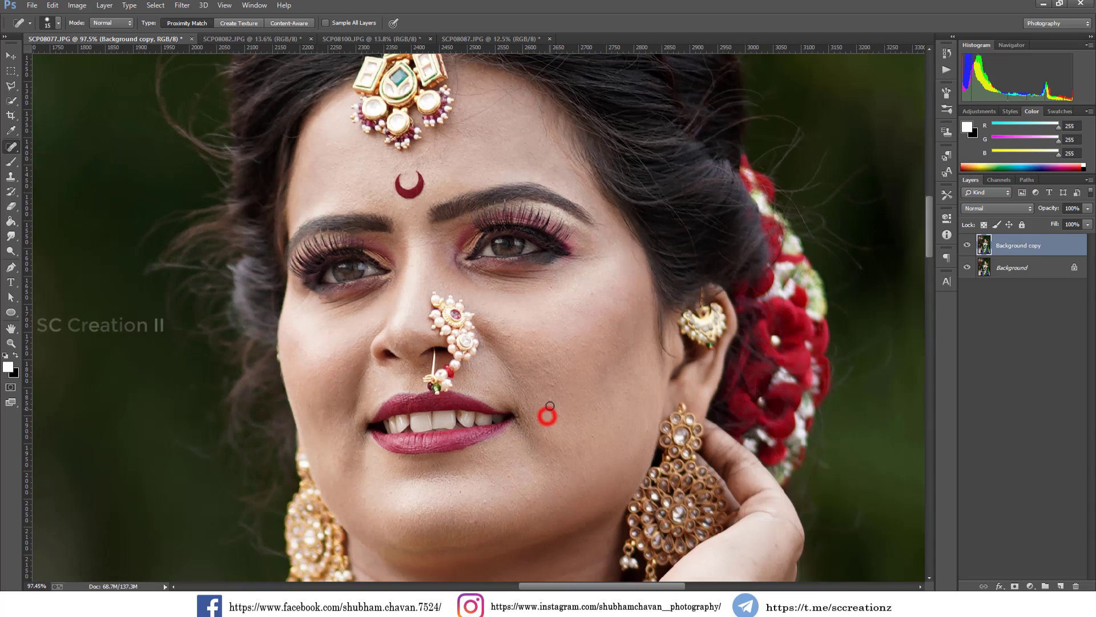
scroll(551, 399, "up", 2)
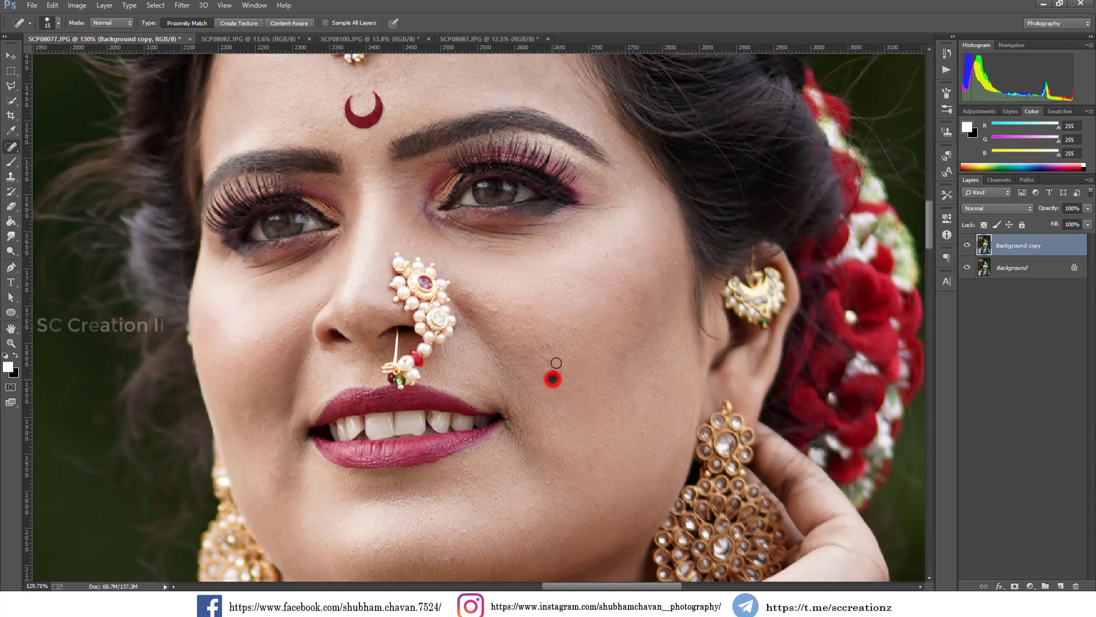
scroll(537, 358, "down", 2)
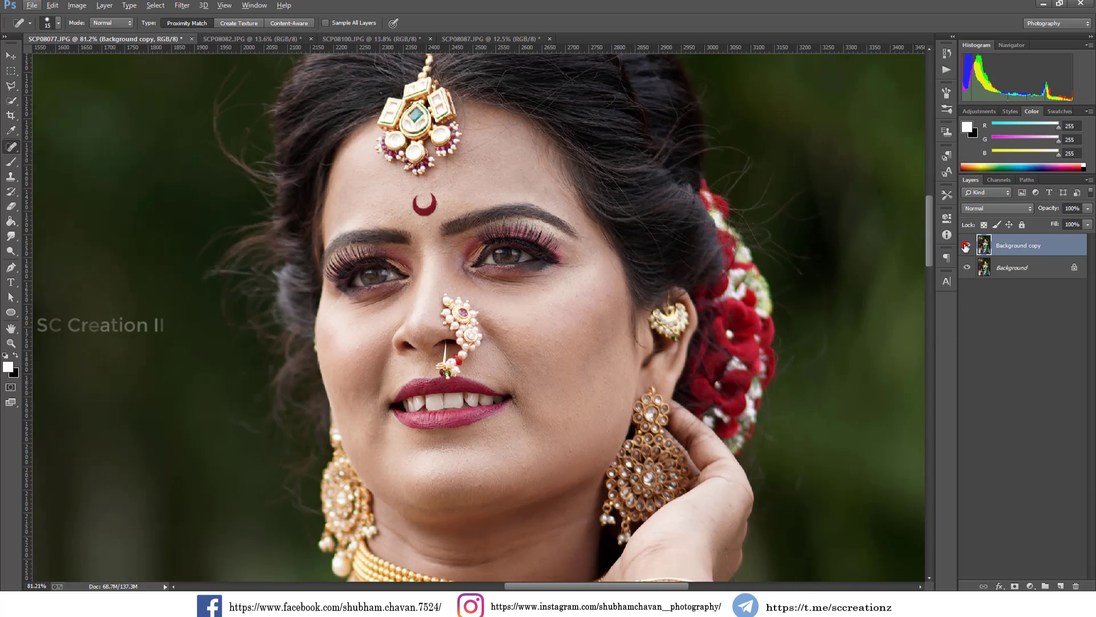
Compare the healed copy with the original, then launch Imagenomic Portraiture
left_click(965, 245)
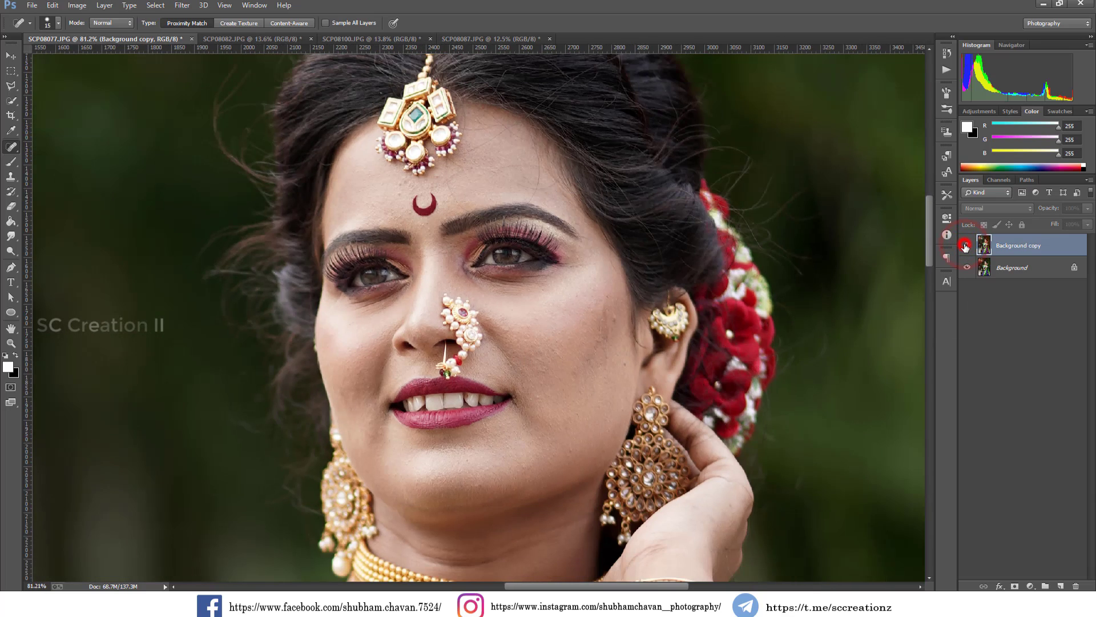
left_click(966, 246)
left_click(183, 6)
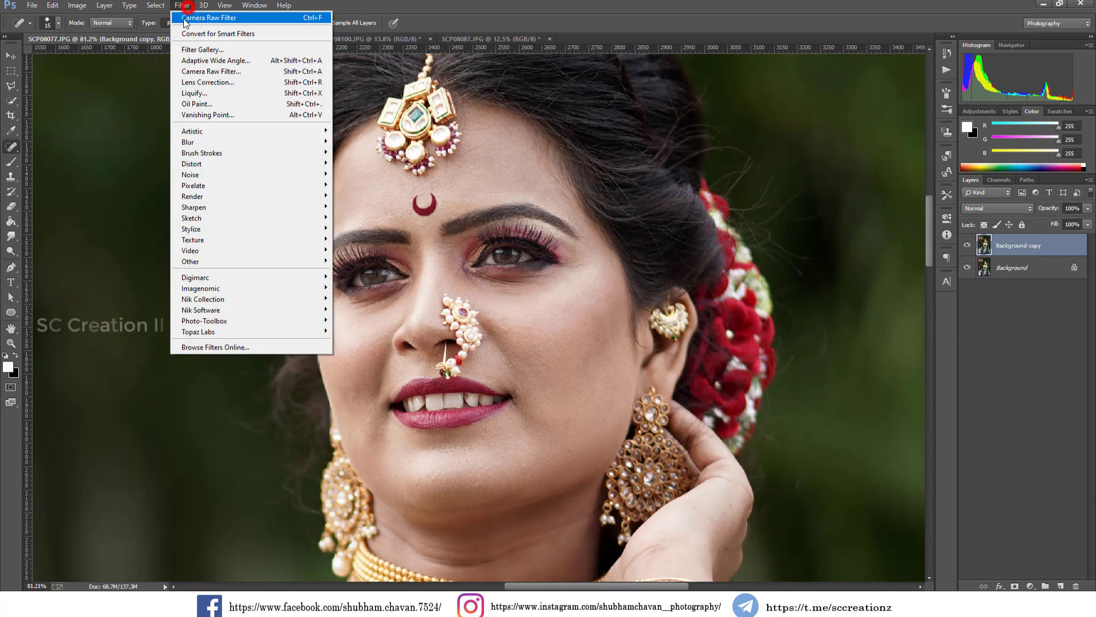
left_click(242, 287)
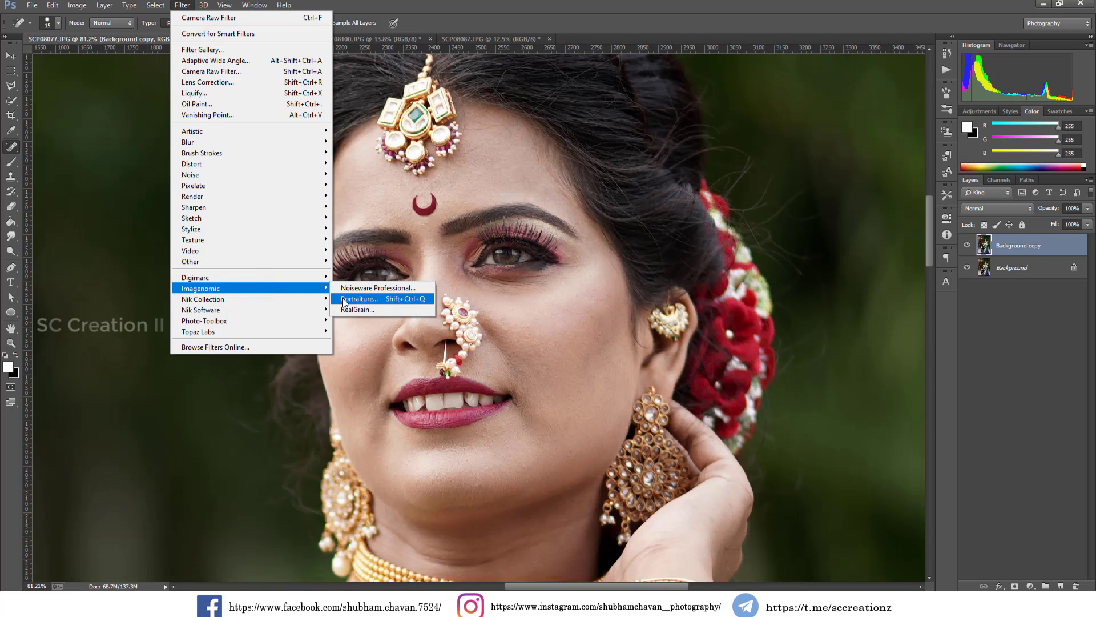
left_click(380, 300)
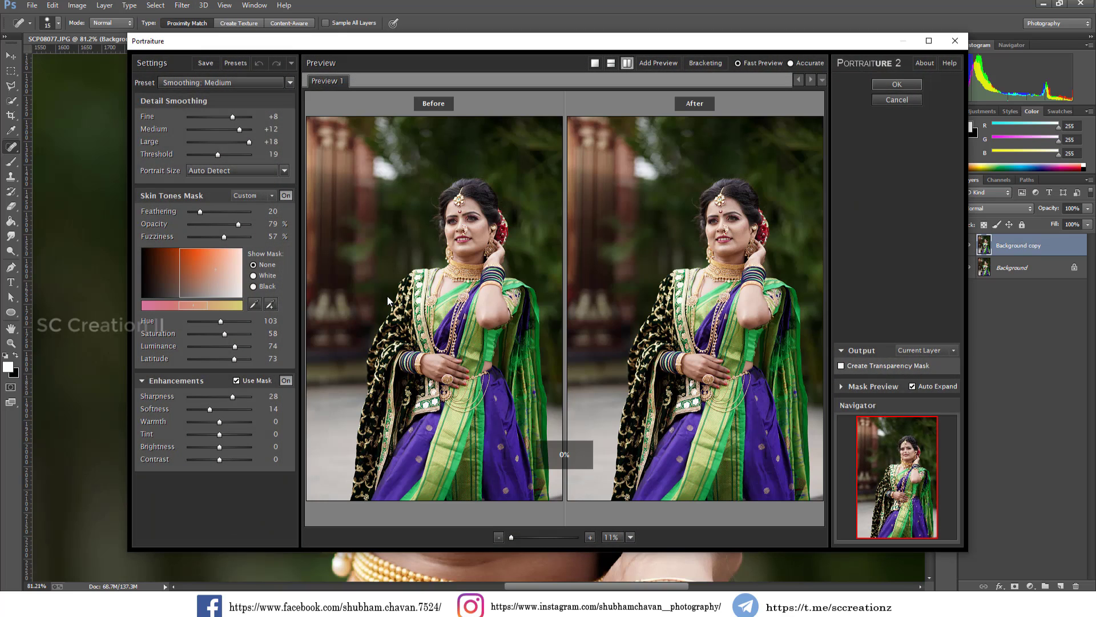
Add the cheek's skin tone to Portraiture's mask with the + eyedropper and apply
left_click(270, 304)
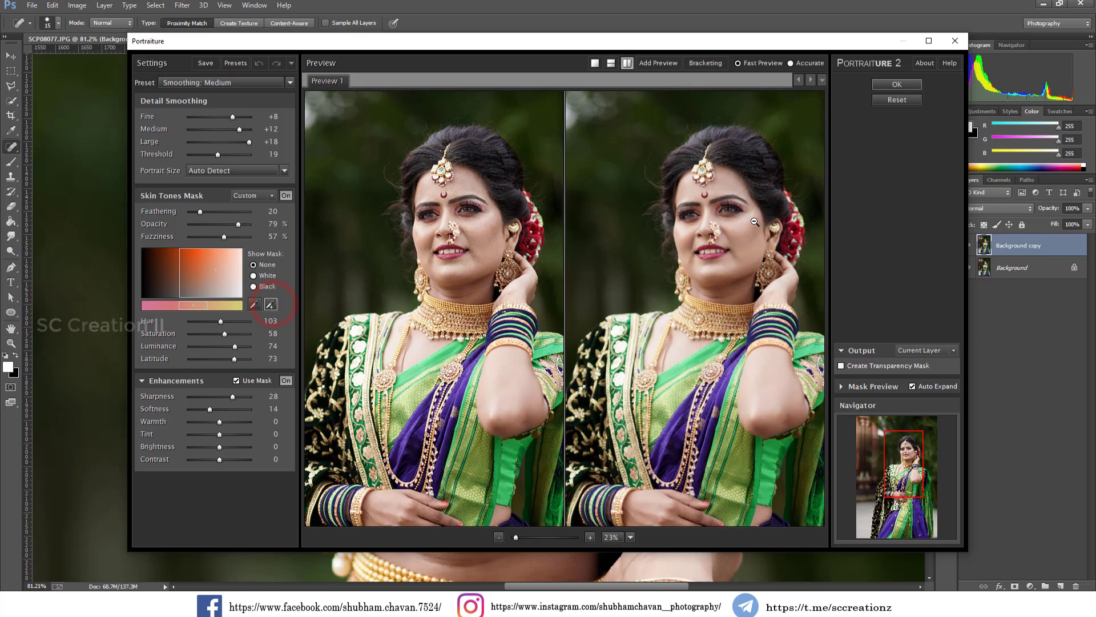
left_click(271, 304)
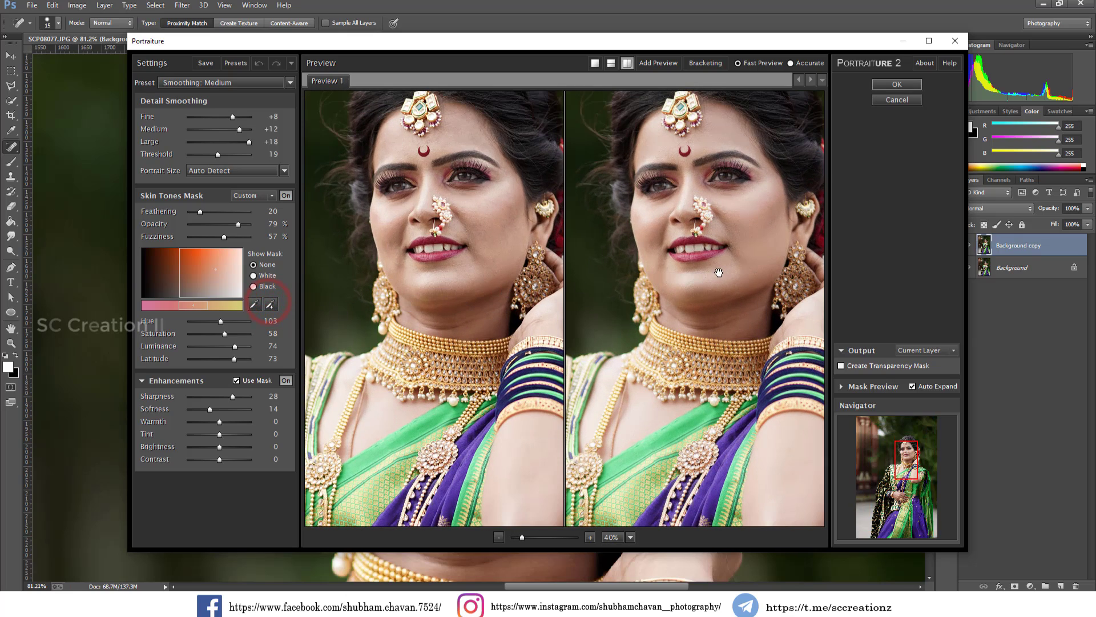
left_click(742, 219)
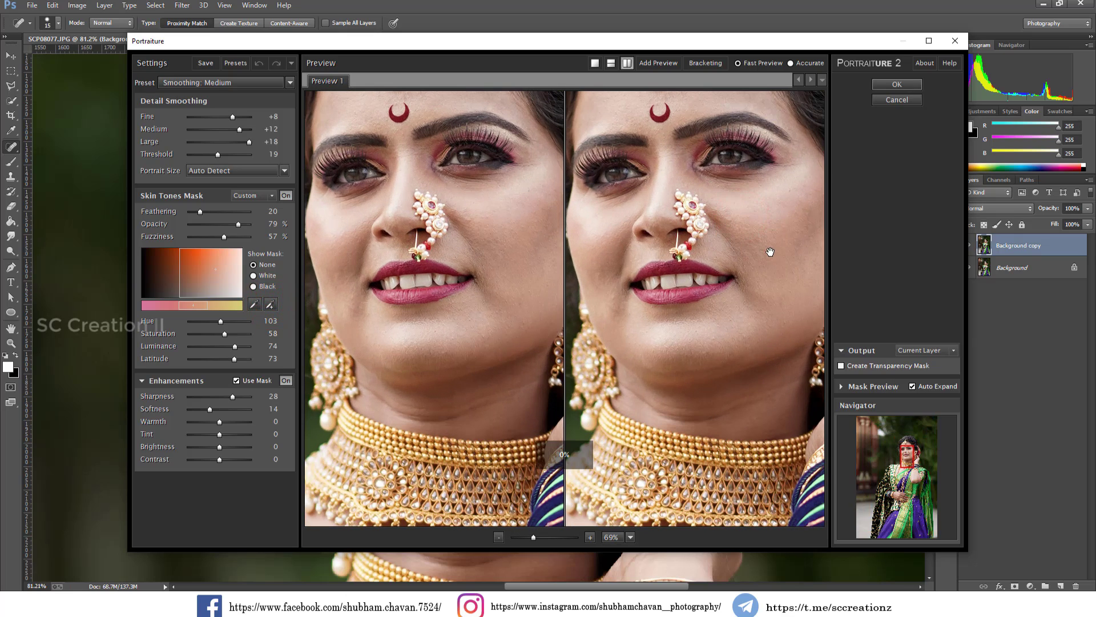
left_click(769, 247)
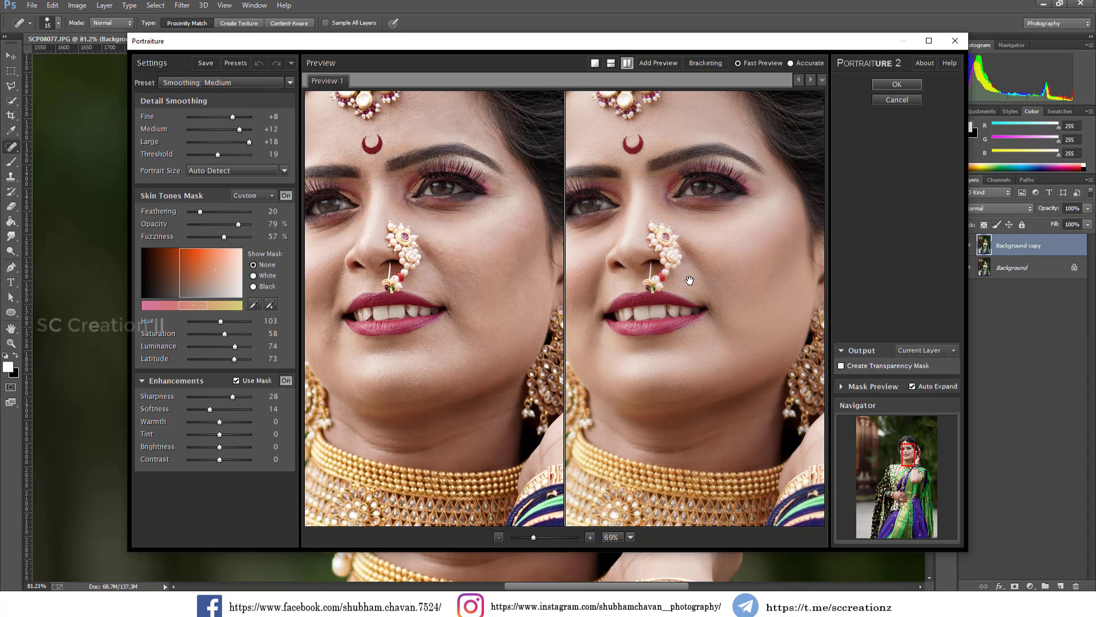
left_click_drag(688, 278, 715, 296)
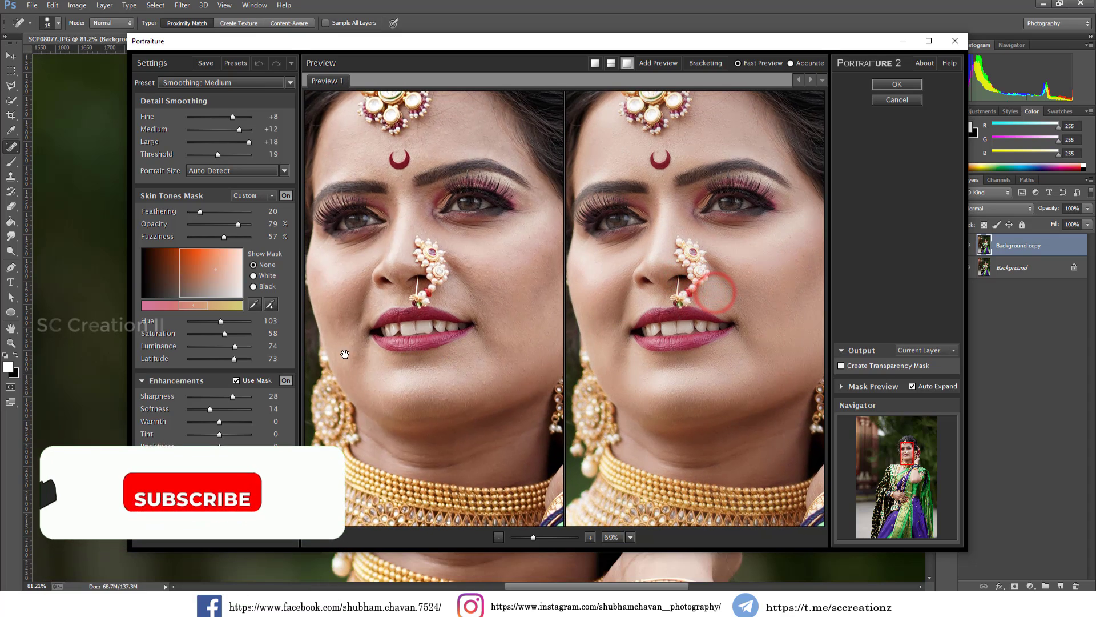
left_click(272, 305)
left_click(670, 260)
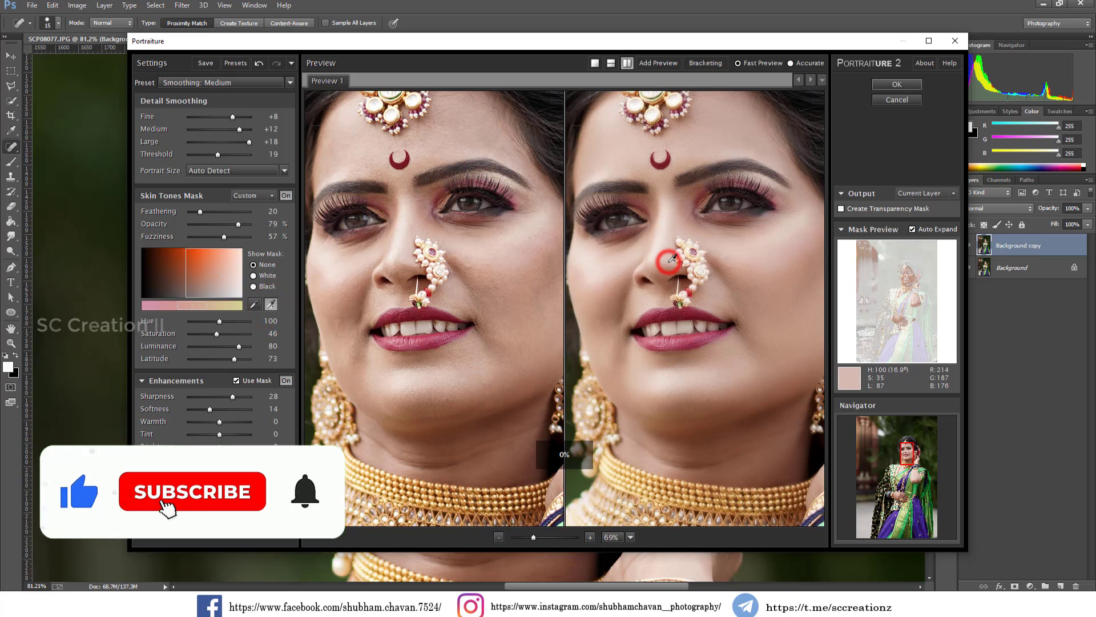
key("Return")
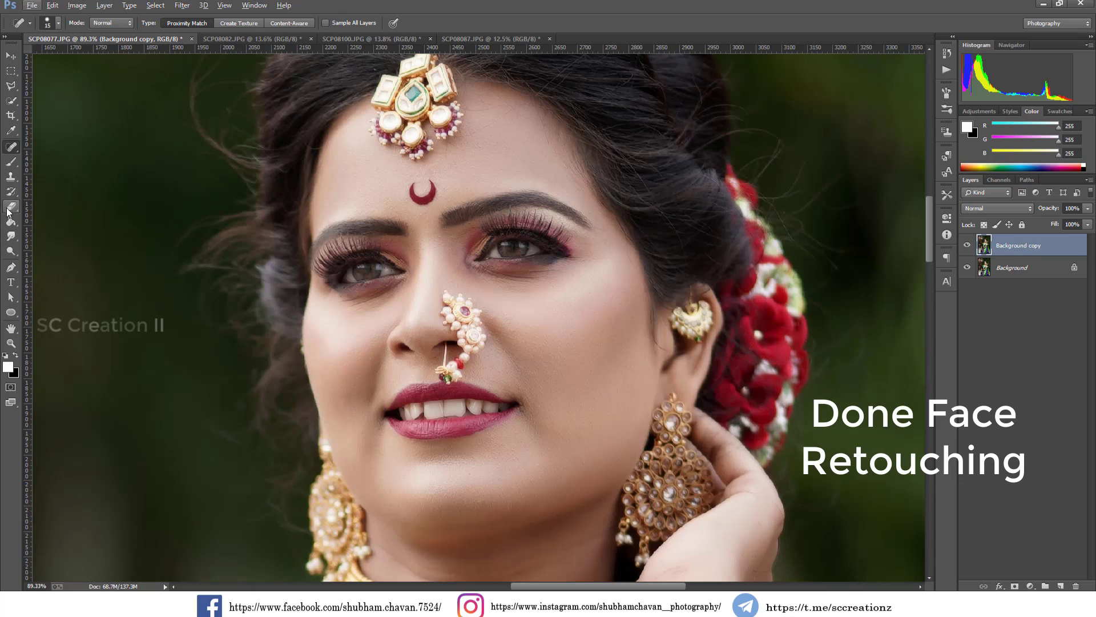
Erase the smoothing from the teeth and nose ring with the Eraser Tool
left_click(11, 206)
left_click(90, 204)
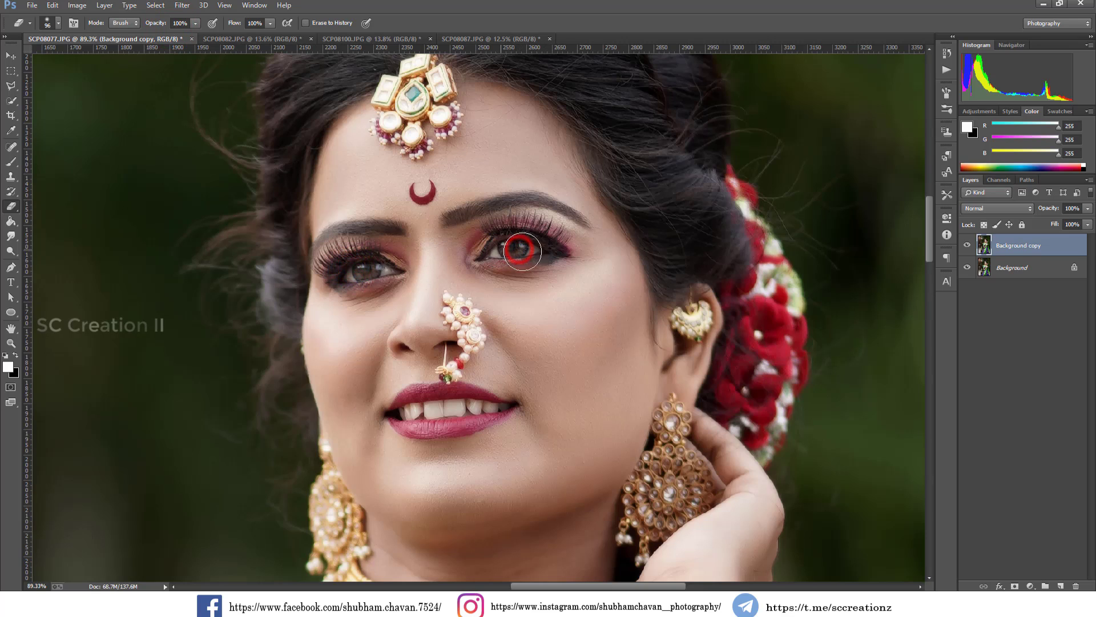
left_click_drag(469, 411, 451, 408)
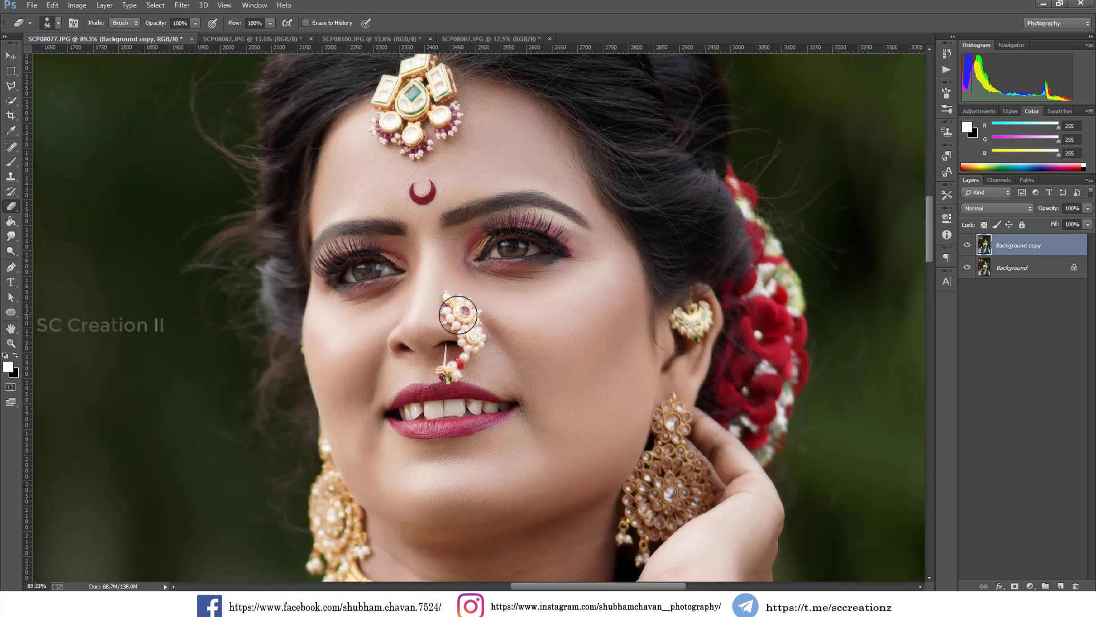
left_click_drag(457, 315, 451, 351)
scroll(480, 348, "down", 1)
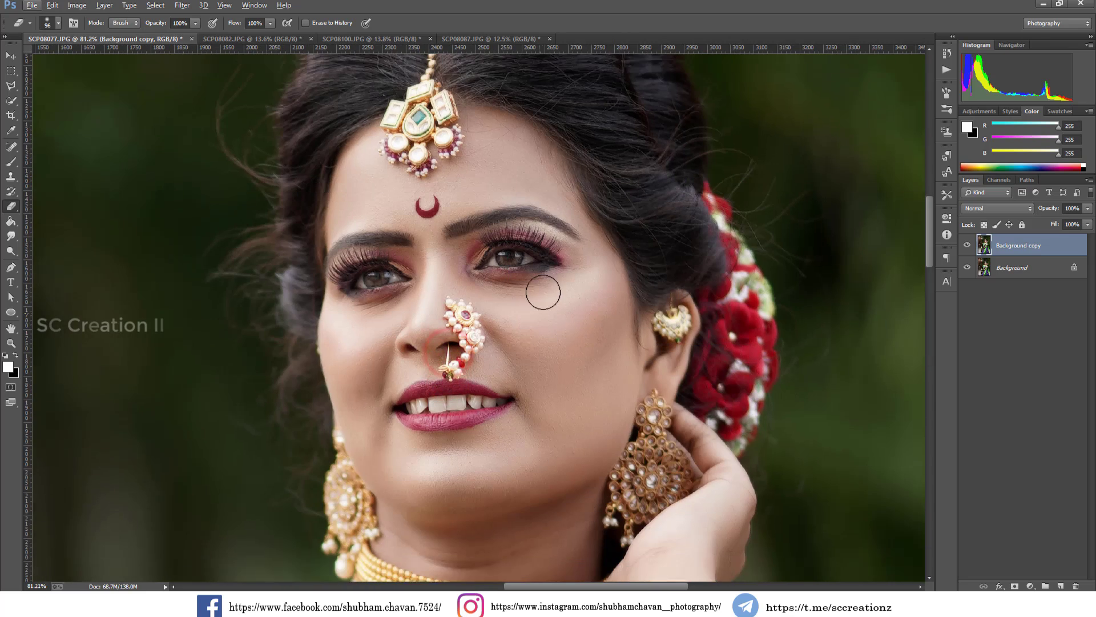
scroll(543, 292, "up", 2)
scroll(626, 252, "up", 1)
Erase the smoothing from the hair with a 296 px eraser and compare layers
right_click(742, 276)
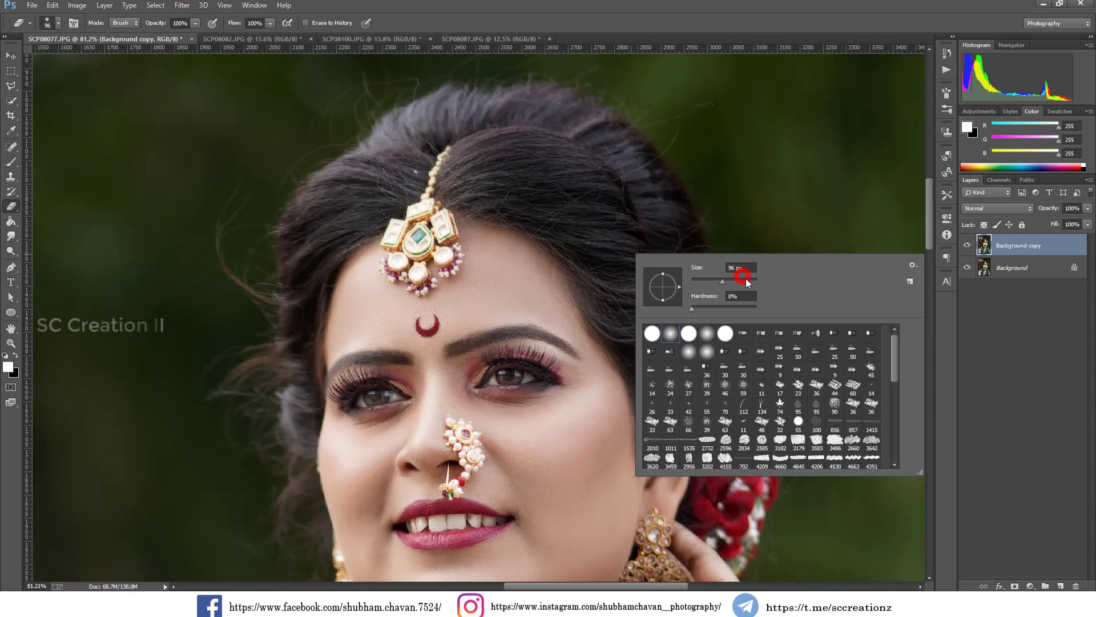
left_click(744, 281)
left_click(573, 176)
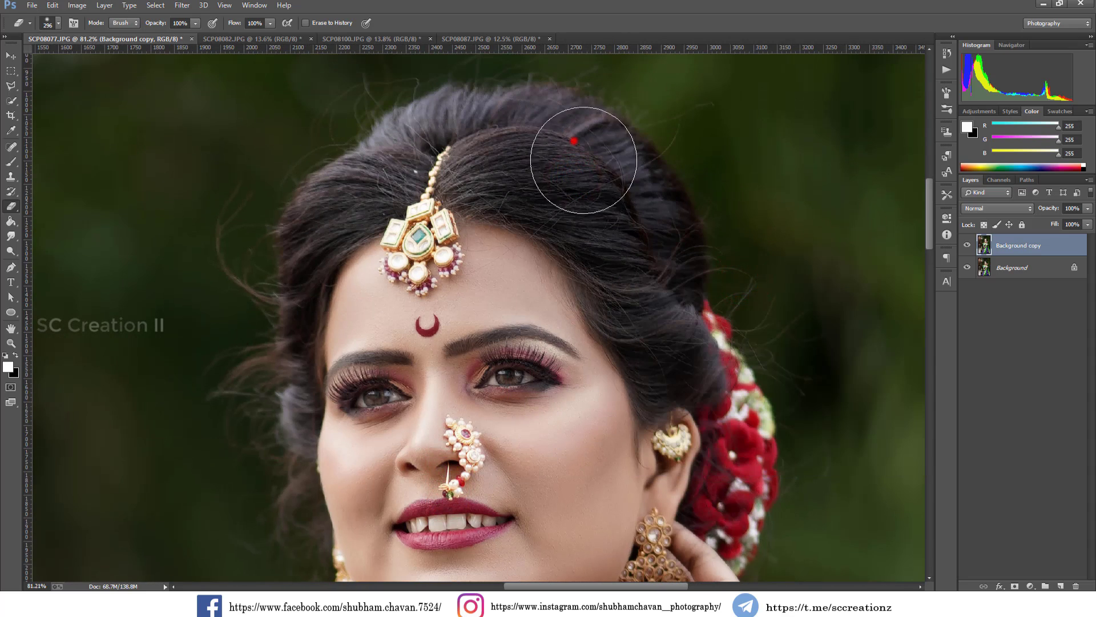
scroll(680, 315, "down", 5, "alt")
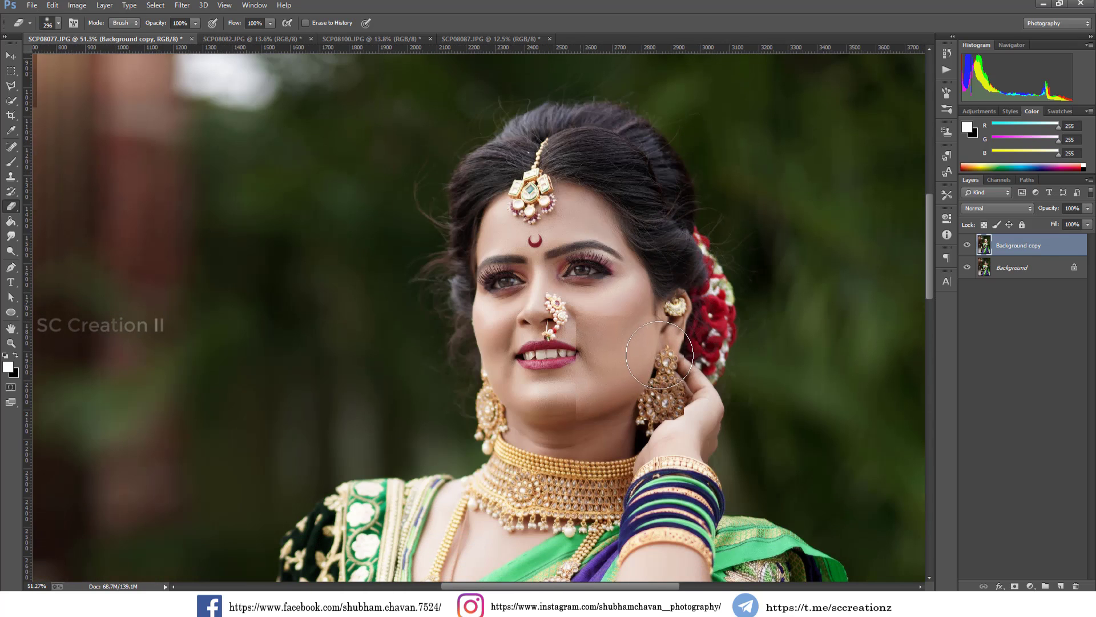
scroll(689, 317, "up", 2, "alt")
left_click(971, 248)
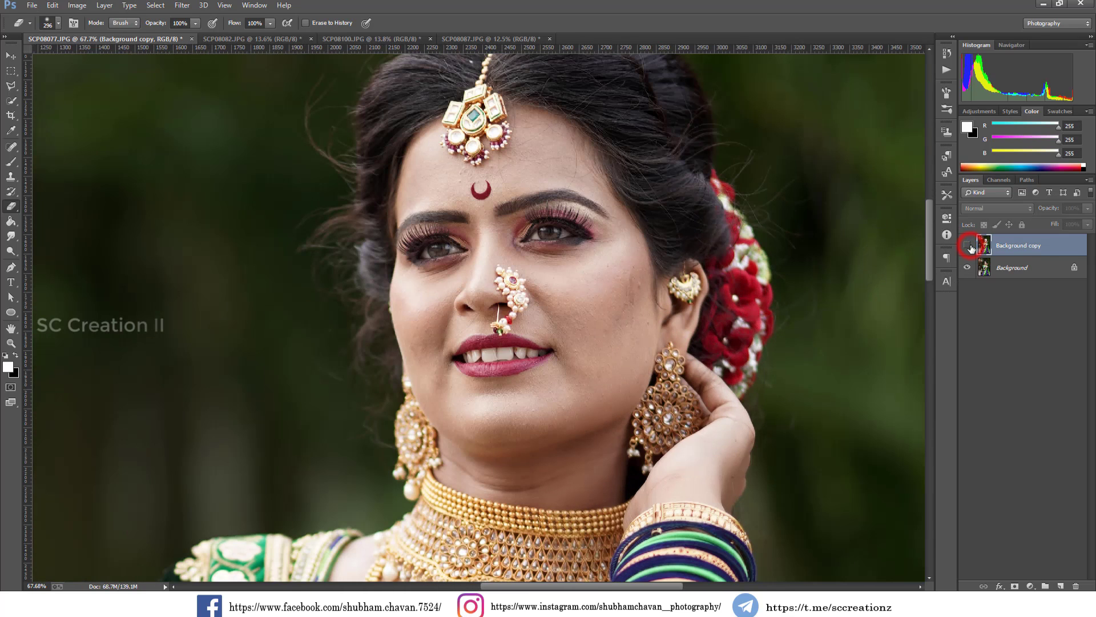
left_click(971, 247)
scroll(742, 240, "down", 2, "alt")
scroll(741, 240, "down", 2, "alt")
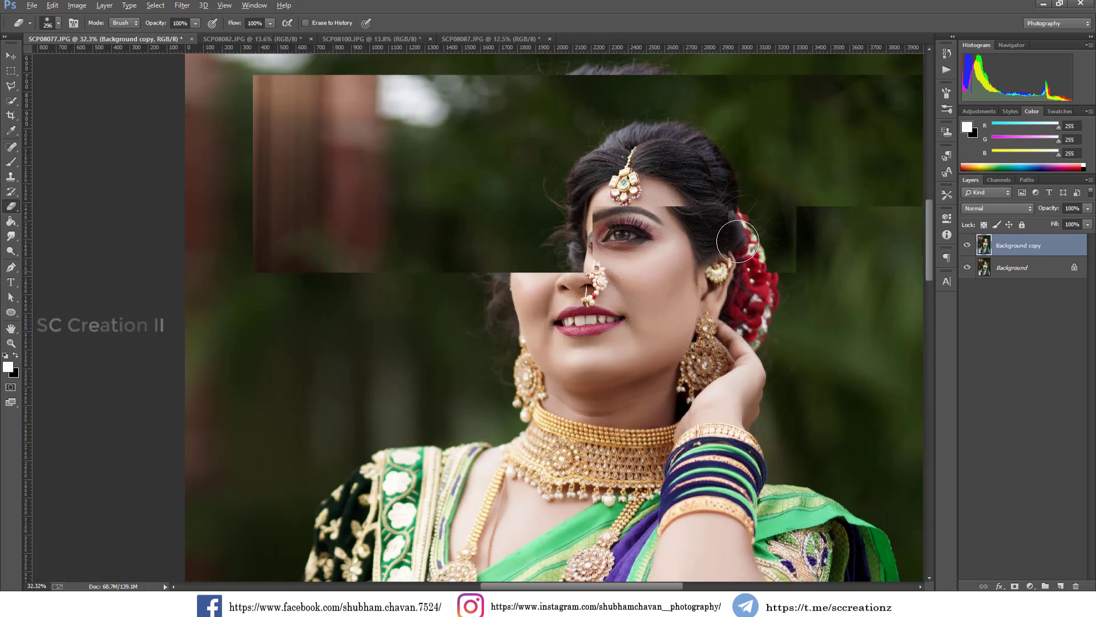
scroll(739, 241, "down", 2, "alt")
scroll(736, 239, "down", 3, "alt")
scroll(738, 242, "up", 1, "alt")
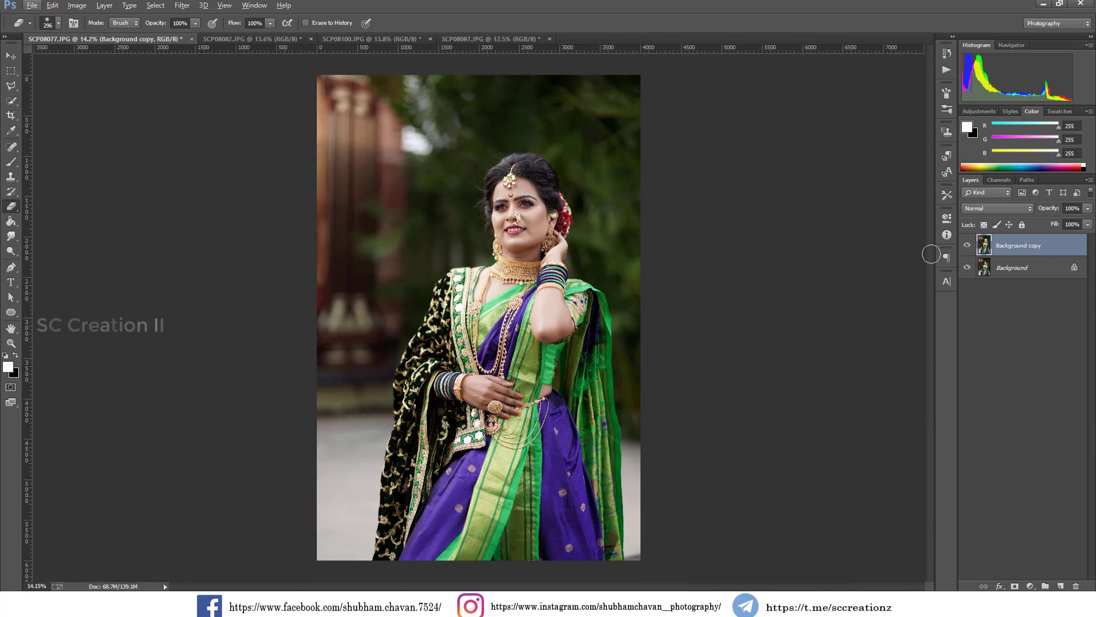
Duplicate the Background copy layer, then open and cancel the Camera Raw filter
right_click(1067, 252)
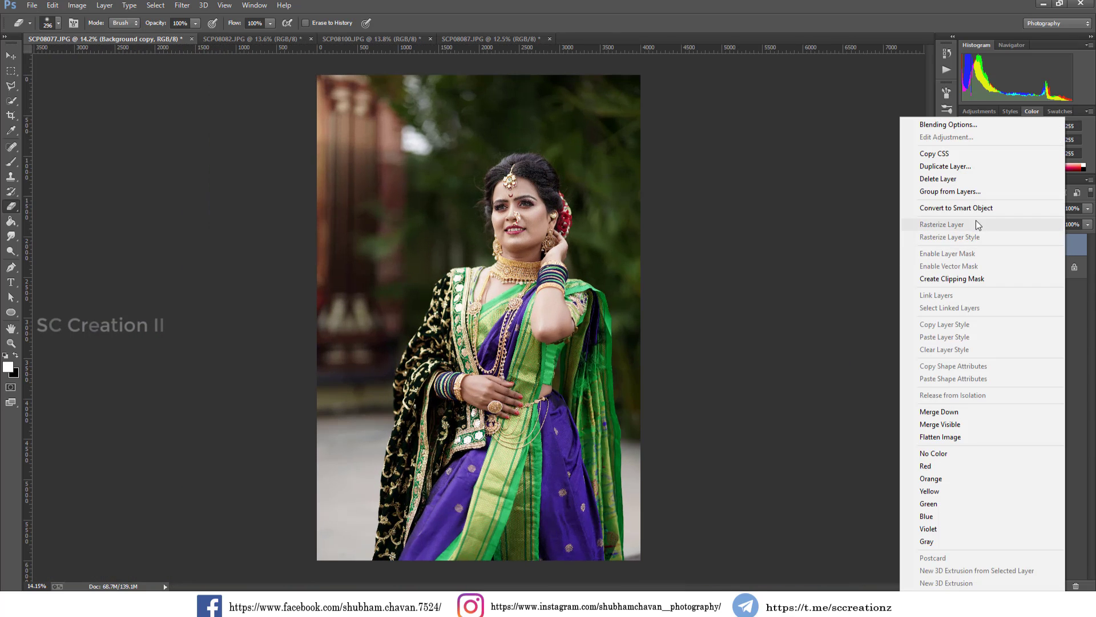
left_click(939, 170)
type("color grade")
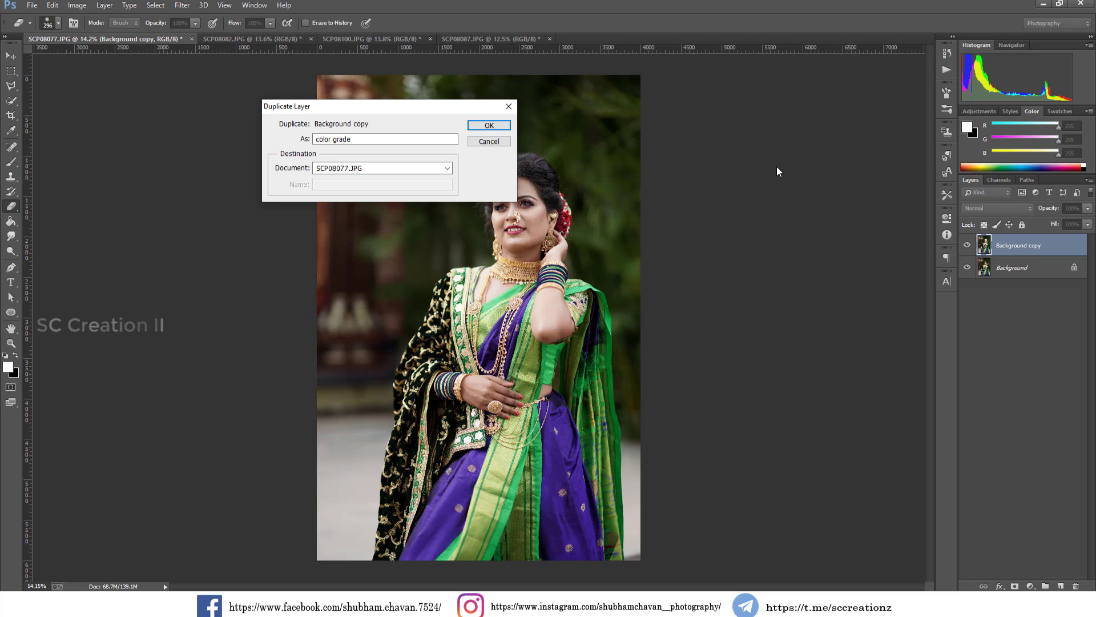
key("Return")
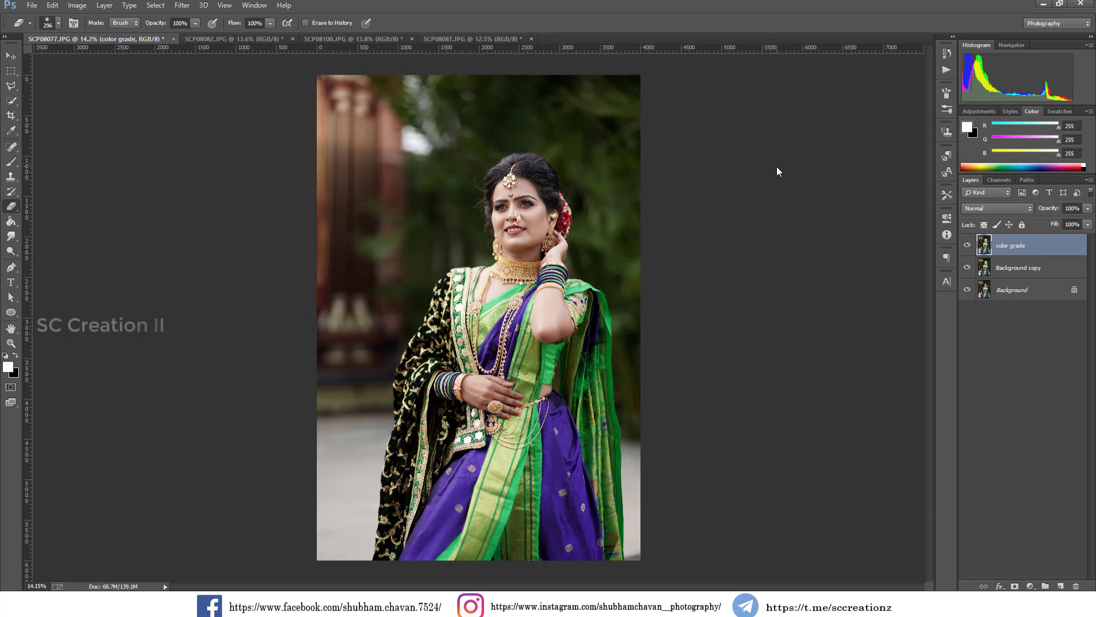
left_click(184, 5)
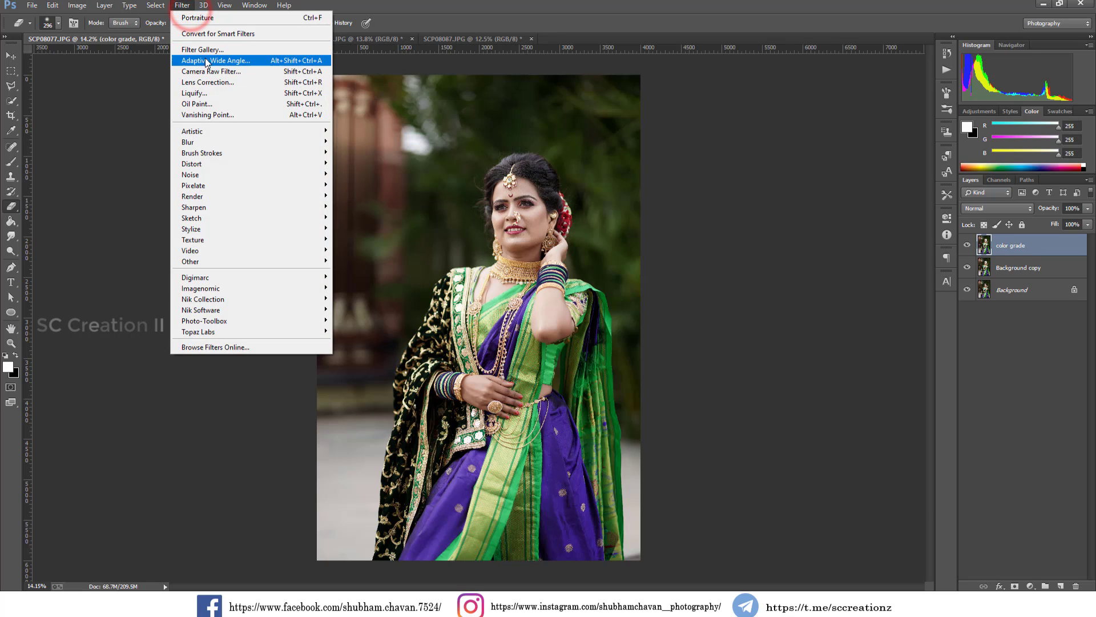
left_click(249, 72)
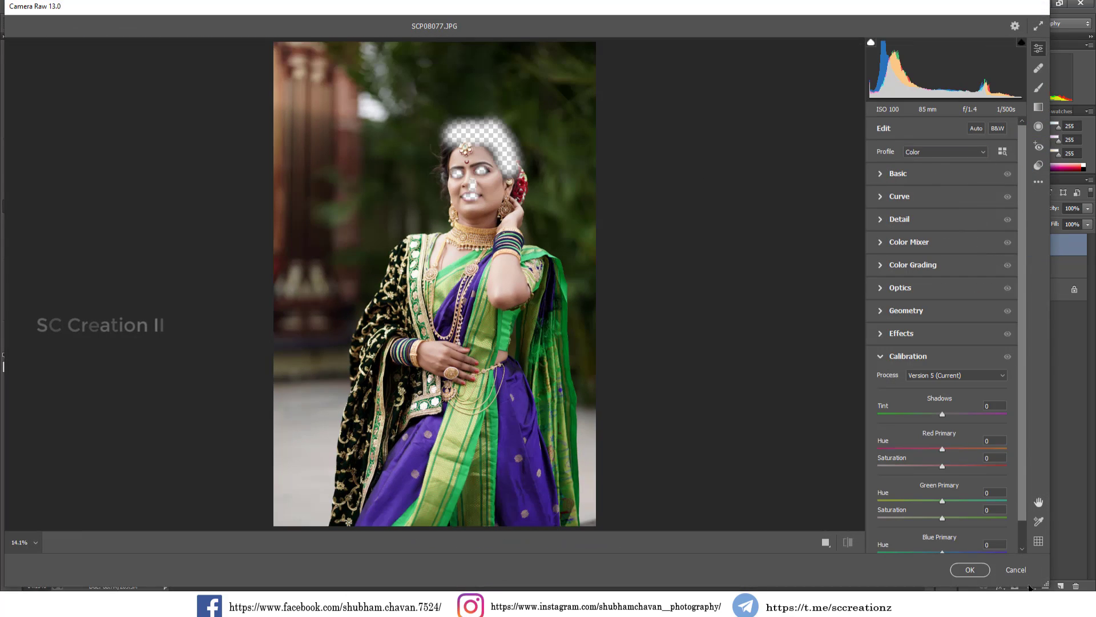
left_click(1015, 569)
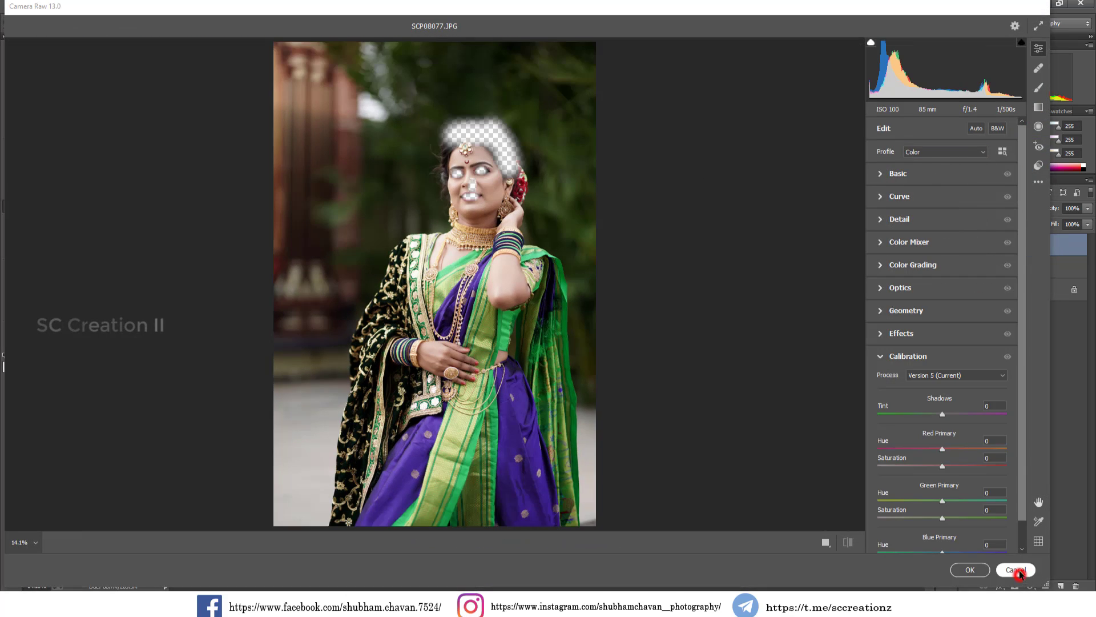
Flatten the image, duplicate the Background, and apply Camera Raw Filter to the copy
right_click(1059, 255)
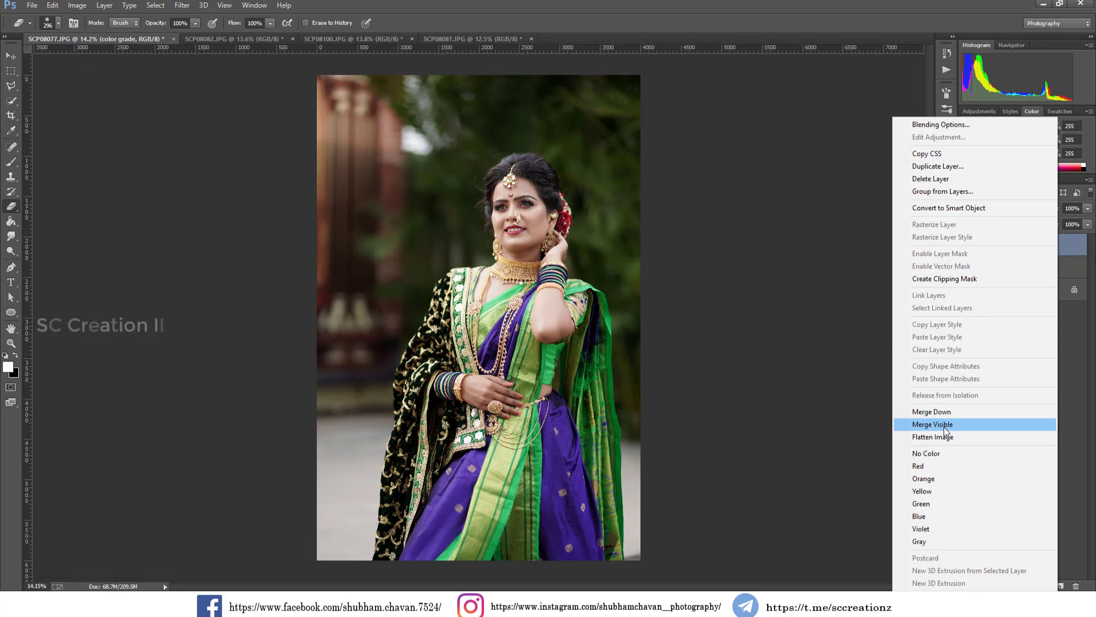
left_click(944, 426)
left_click_drag(1023, 253, 1060, 586)
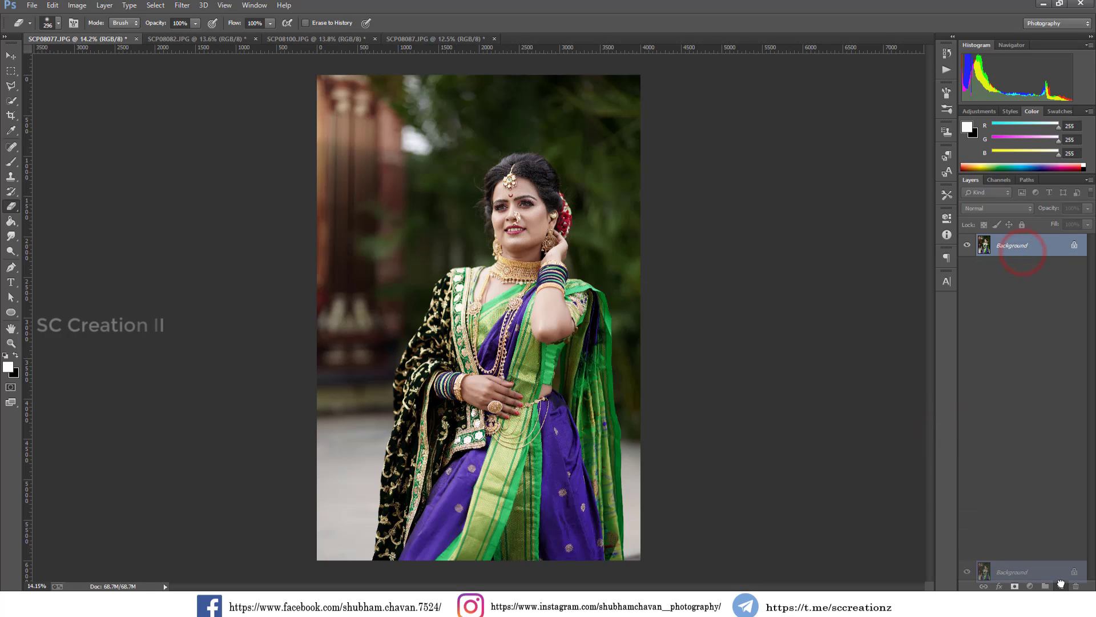
left_click(183, 5)
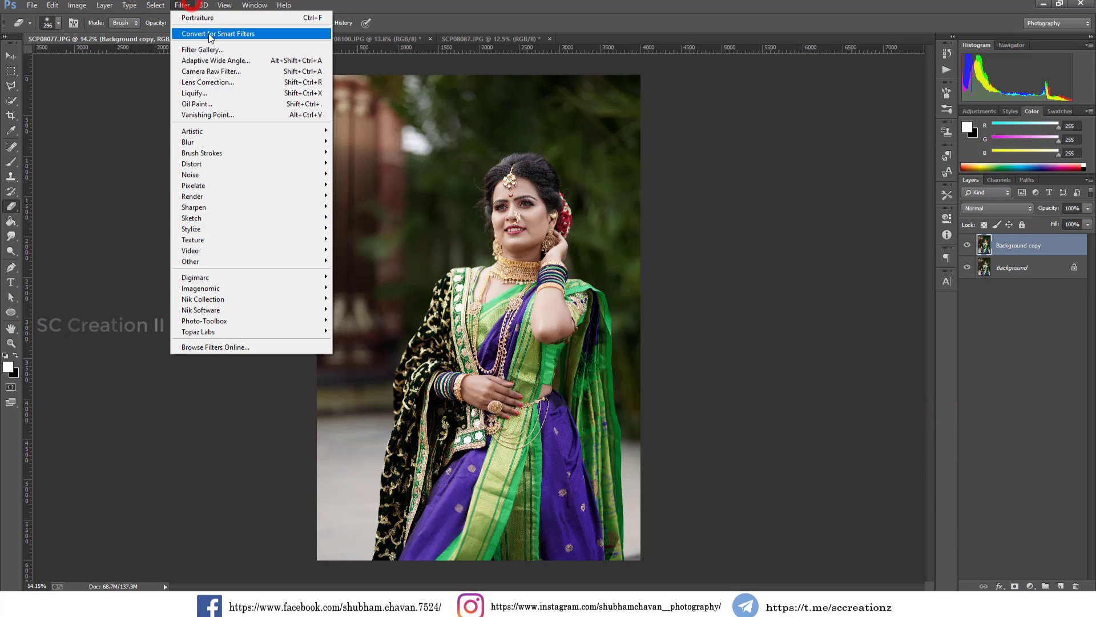
left_click(215, 73)
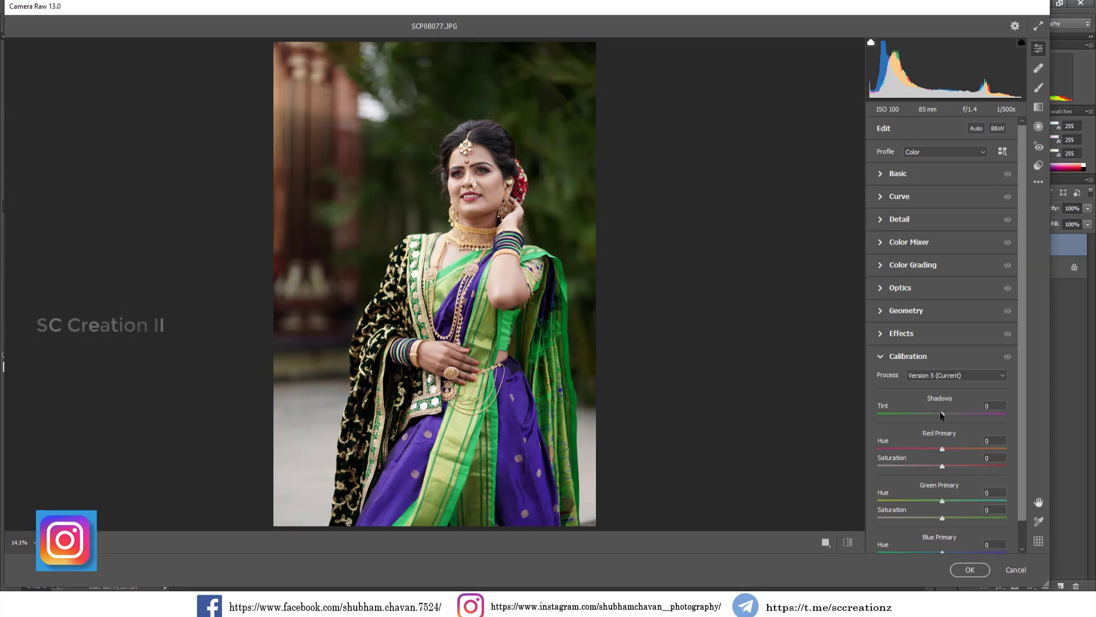
Set Basic: Contrast +10, Highlights -12, Shadows +53, Whites -28, Blacks -44, Clarity/Vibrance +15
left_click(894, 173)
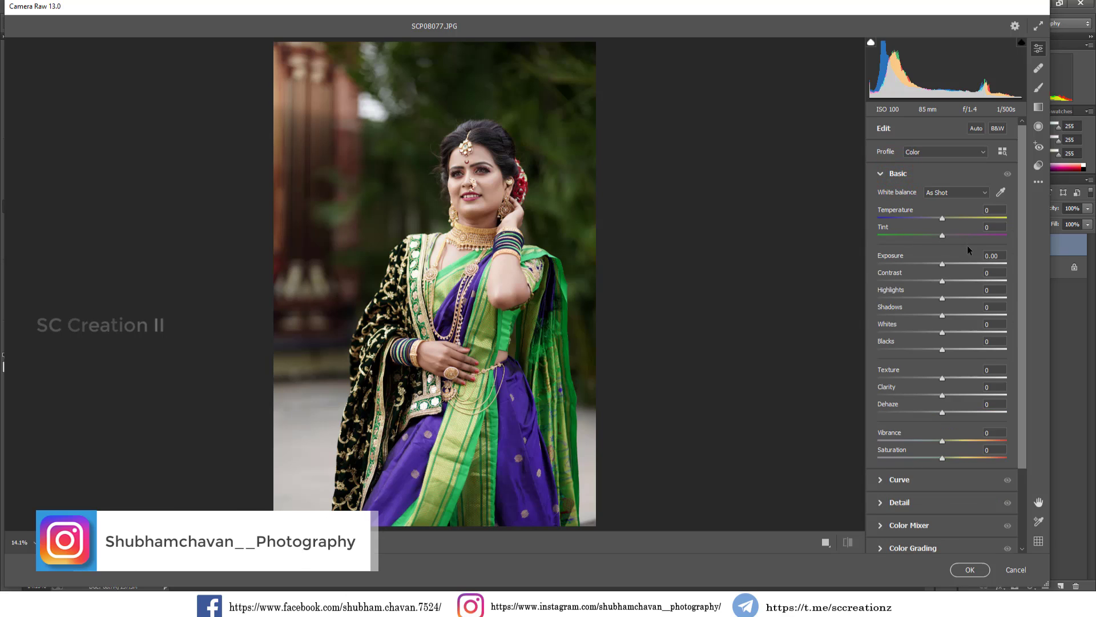
mouse_move(957, 284)
left_mouse_down()
mouse_move(898, 286)
mouse_move(942, 286)
left_mouse_up()
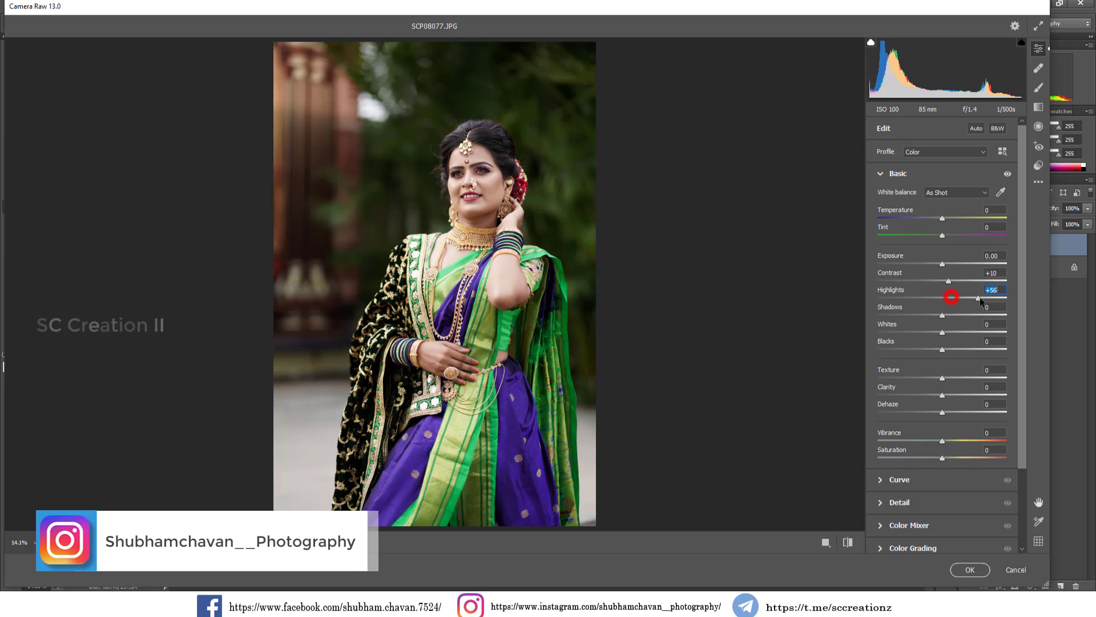
mouse_move(980, 301)
left_mouse_down()
mouse_move(918, 297)
mouse_move(989, 313)
left_mouse_up()
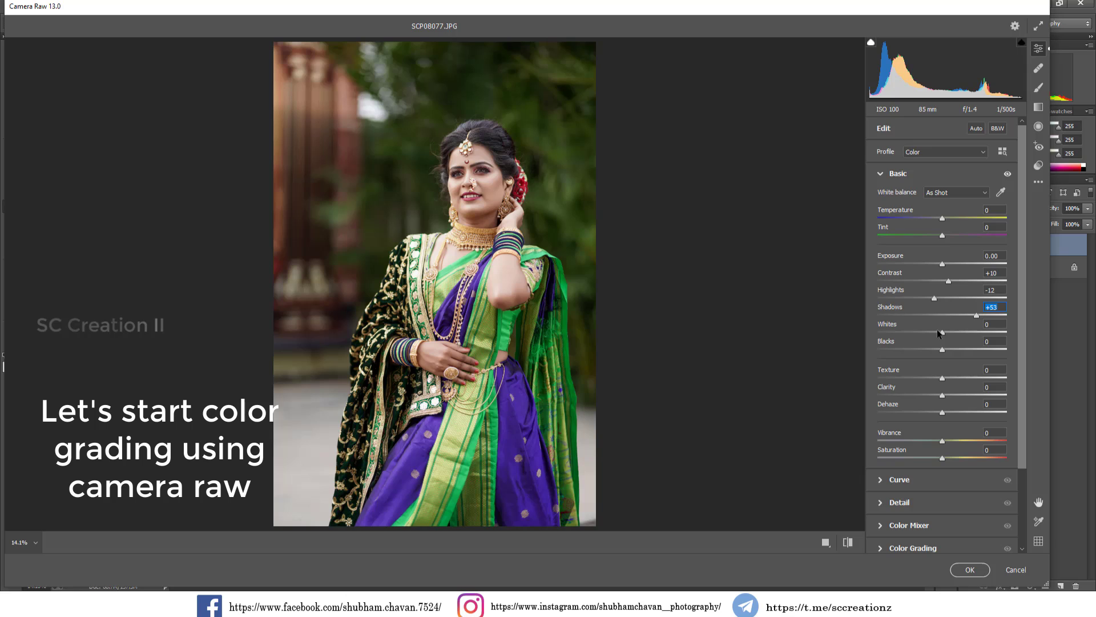
mouse_move(939, 334)
left_mouse_down()
mouse_move(961, 334)
mouse_move(924, 332)
mouse_move(932, 349)
mouse_move(921, 352)
mouse_move(912, 342)
left_mouse_up()
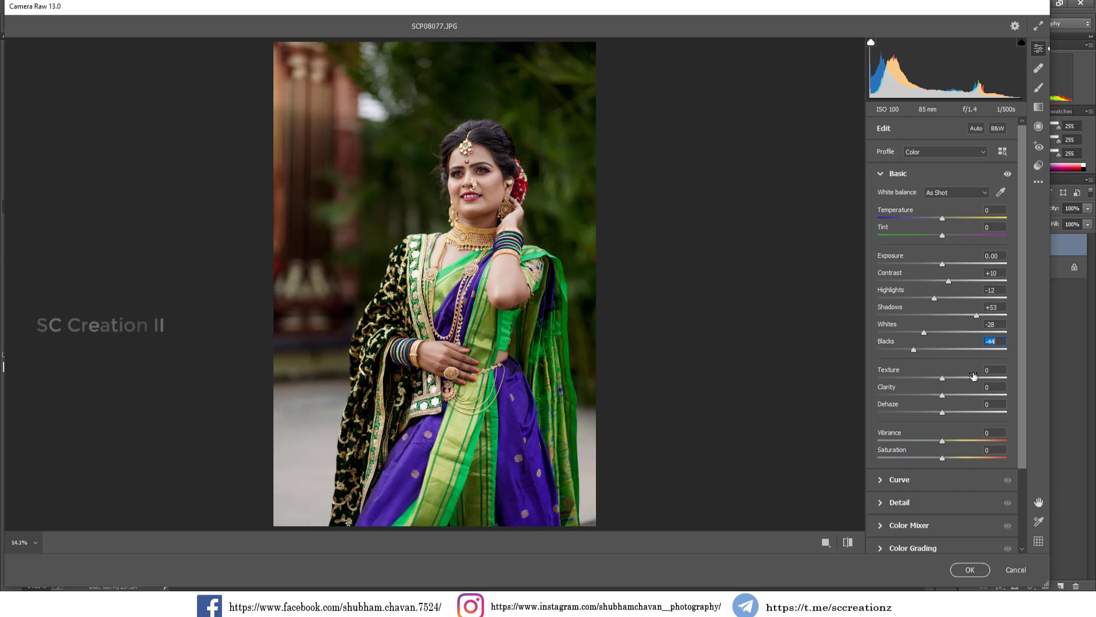
left_click_drag(954, 396, 952, 397)
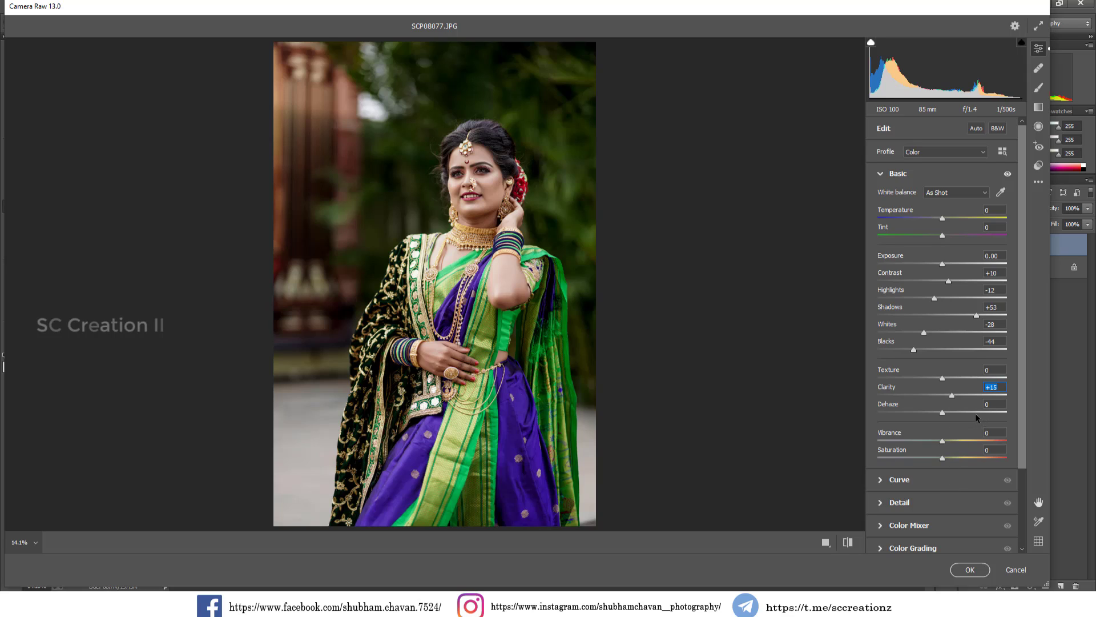
left_click_drag(957, 440, 953, 441)
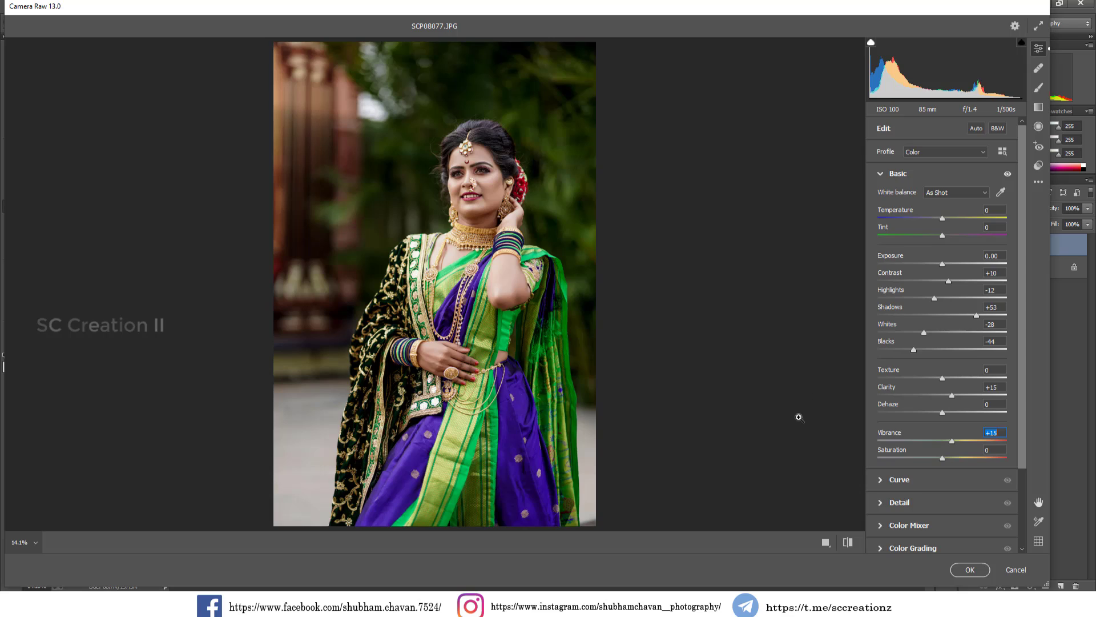
left_click(886, 173)
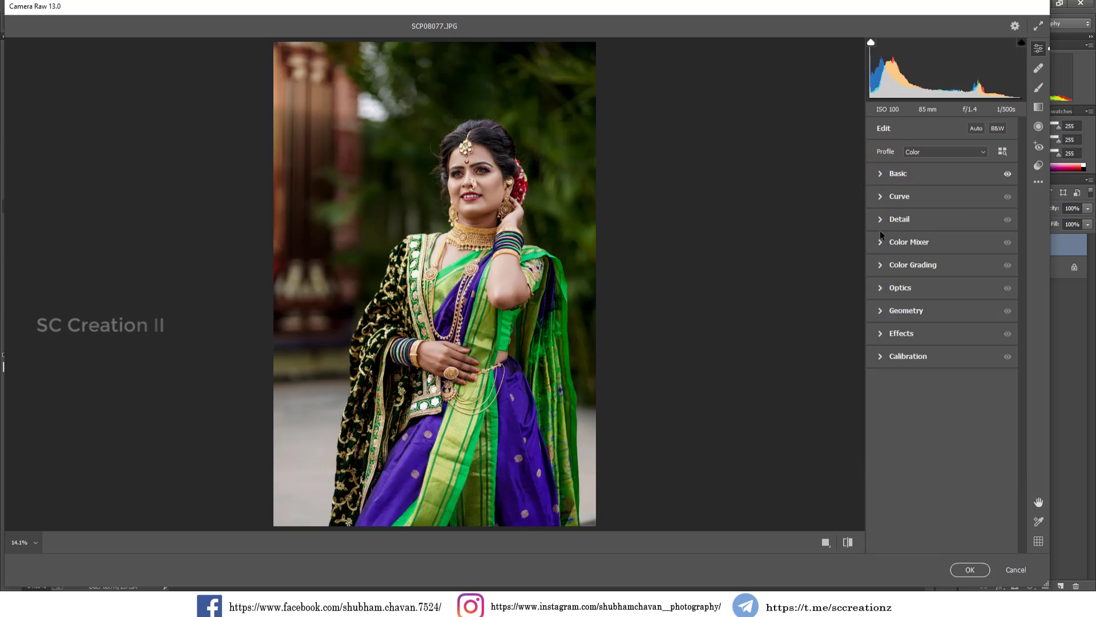
Lift a midtone point on the tone curve, then set parametric Darks +12, Shadows +15
left_click(881, 196)
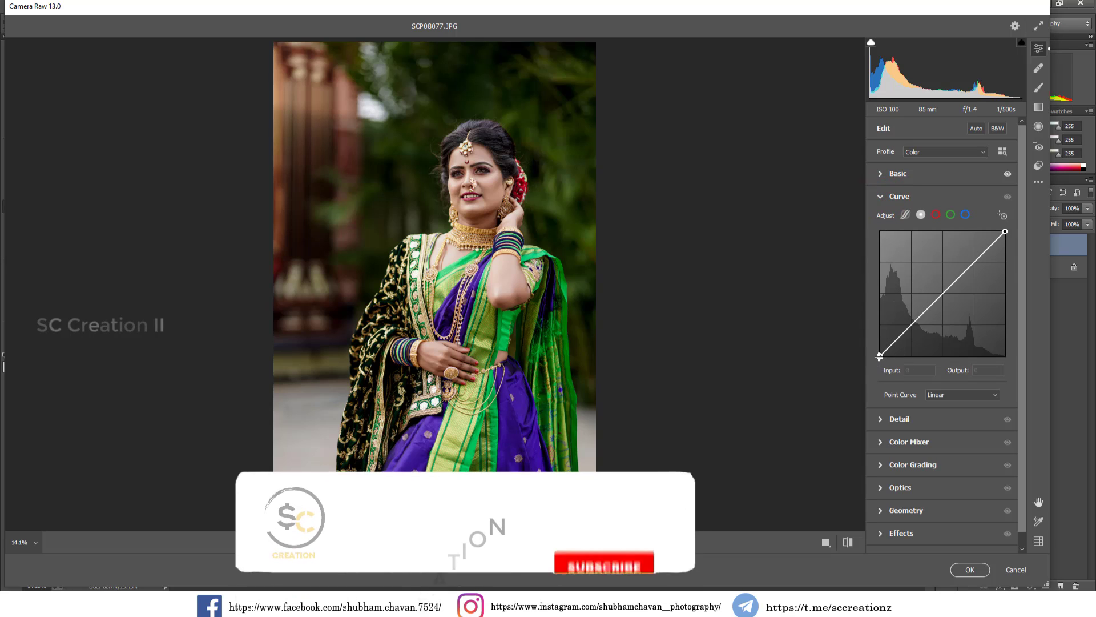
left_click_drag(880, 356, 880, 361)
left_click(941, 294)
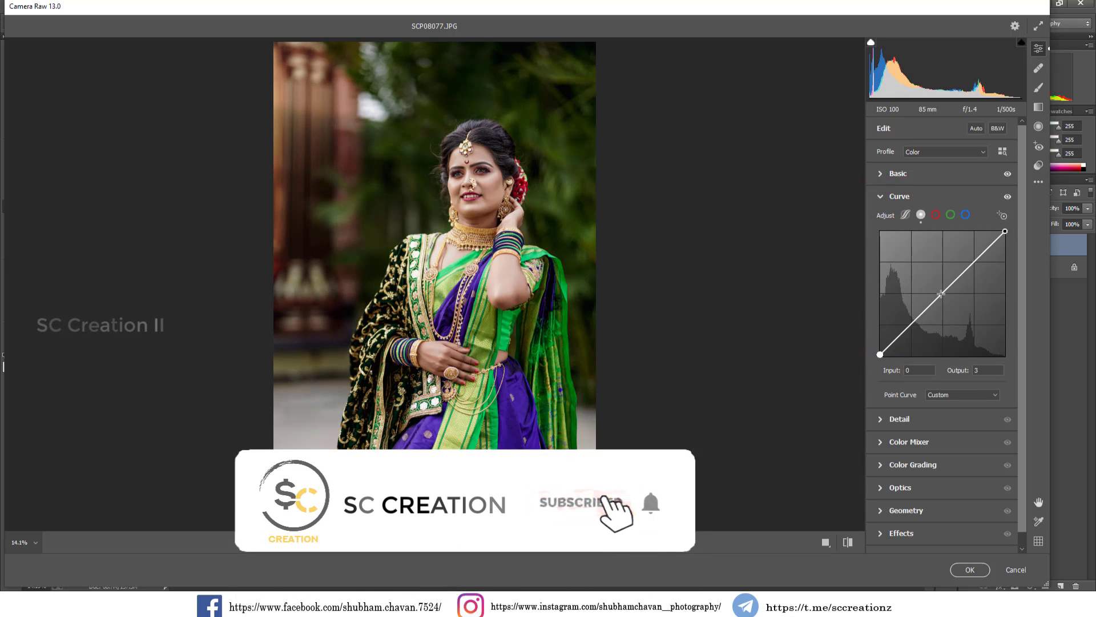
left_click_drag(941, 294, 942, 291)
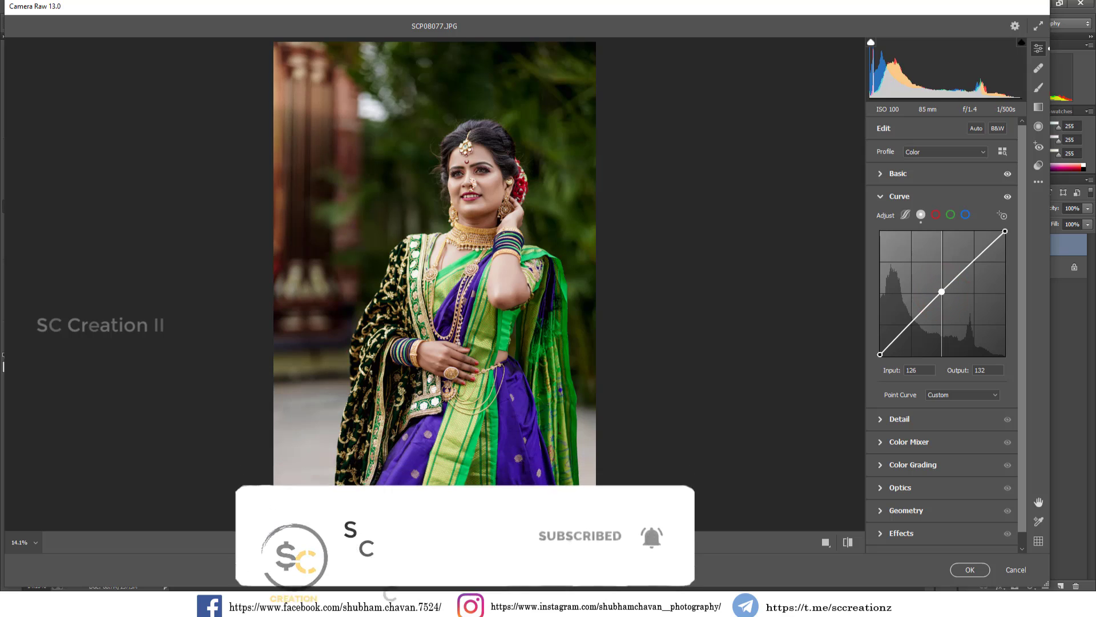
left_click(905, 215)
mouse_move(941, 439)
left_mouse_down()
mouse_move(953, 442)
mouse_move(950, 422)
left_mouse_up()
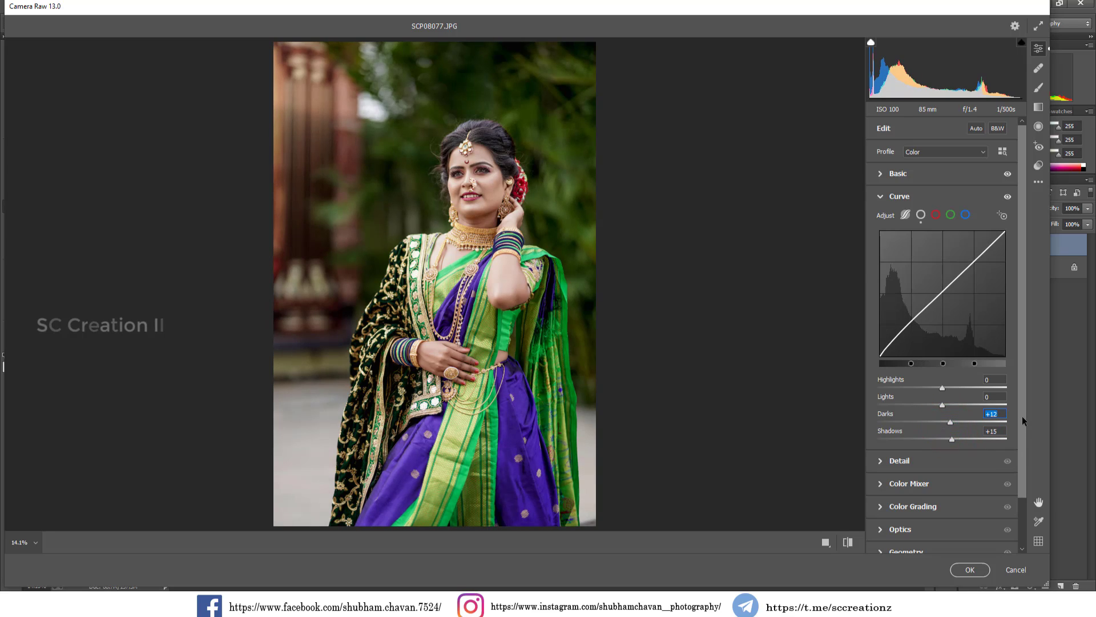
scroll(932, 484, "down", 2)
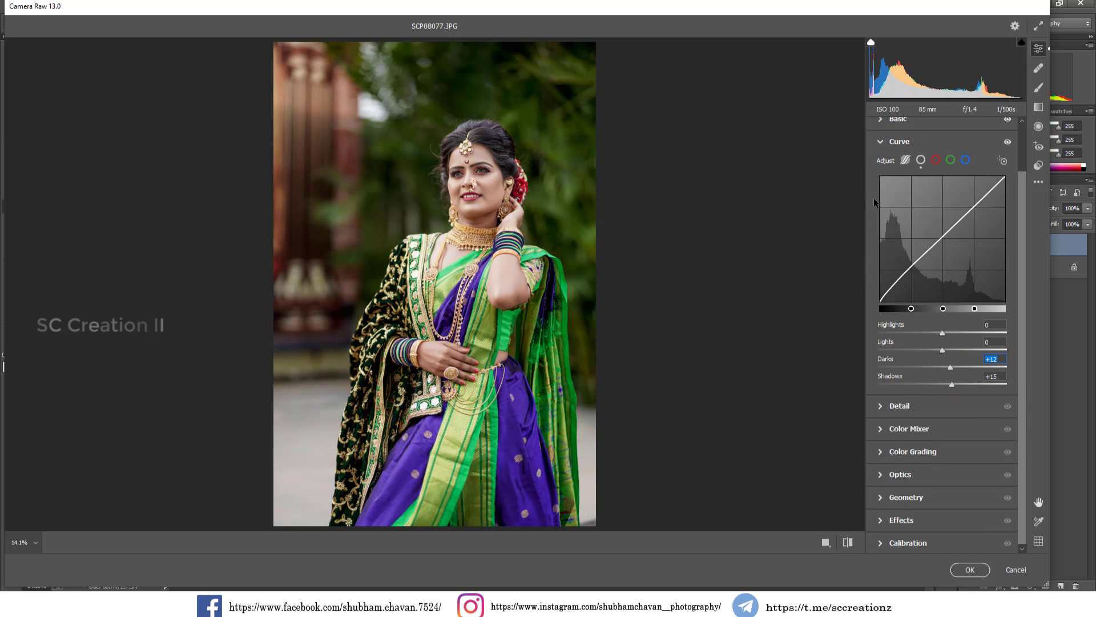
left_click(889, 146)
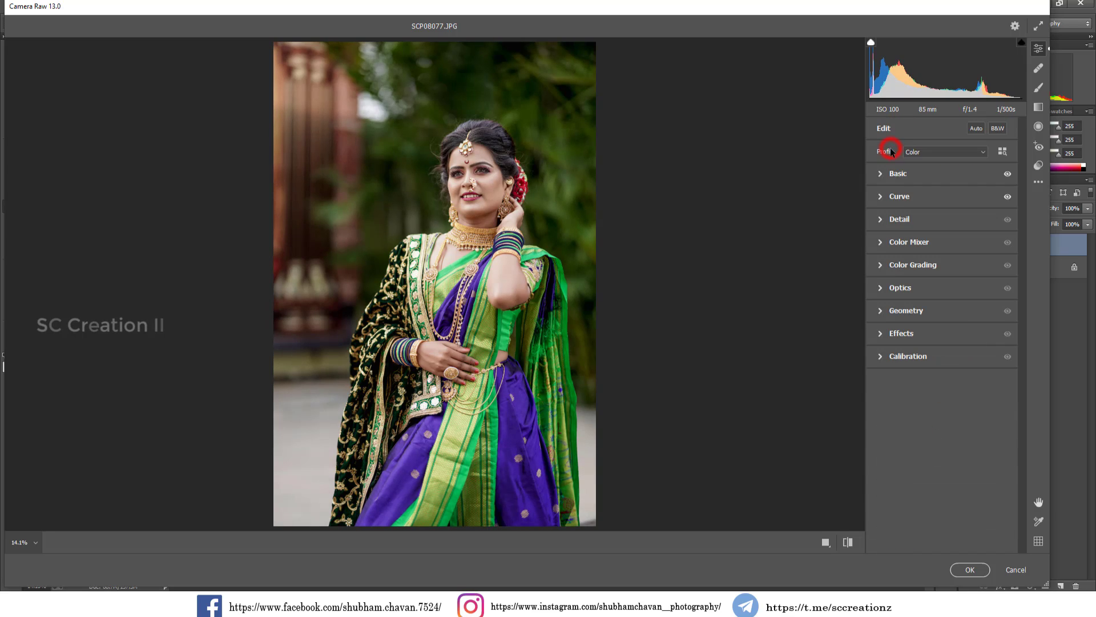
In Color Mixer's Hue tab, set Yellows -9, Greens +100 and Aquas +43
left_click(882, 244)
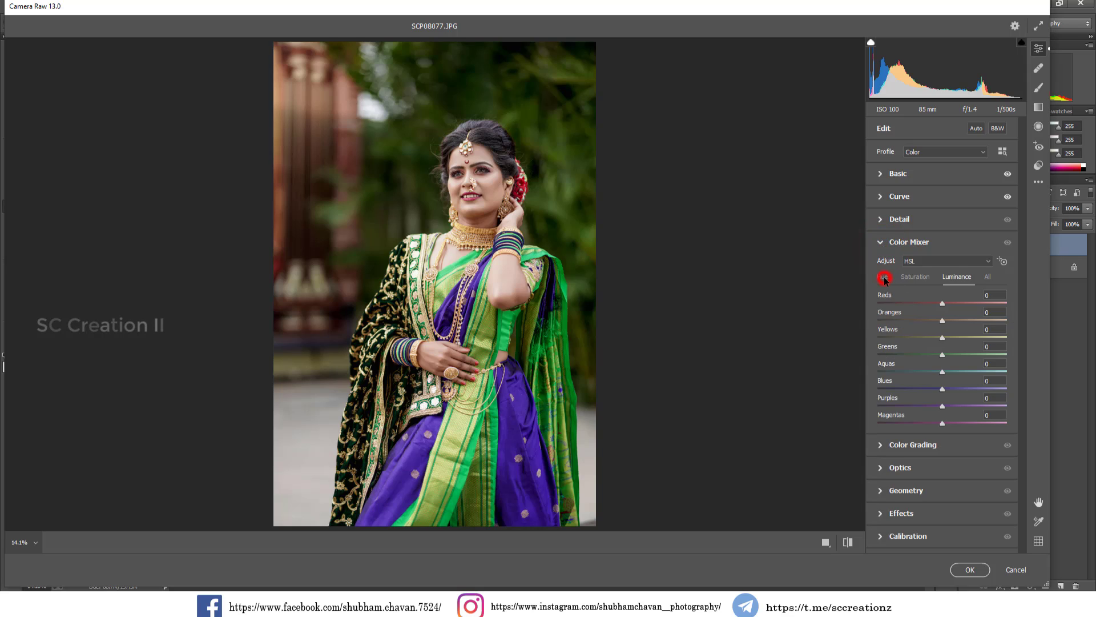
left_click(884, 277)
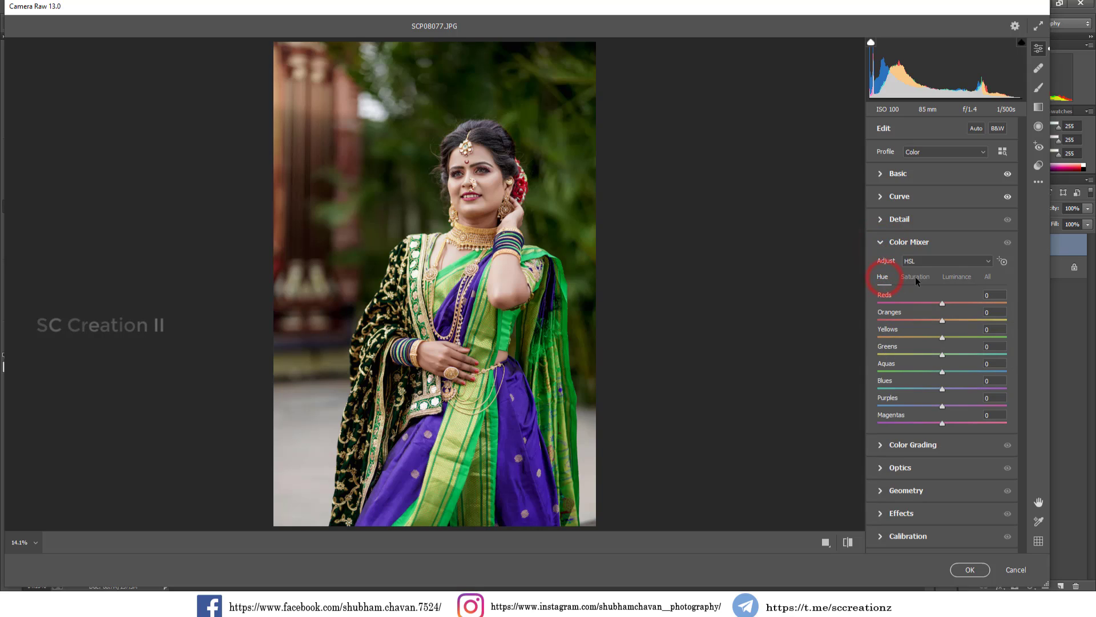
left_click(942, 337)
mouse_move(942, 338)
left_mouse_down()
mouse_move(917, 338)
mouse_move(1010, 355)
left_mouse_up()
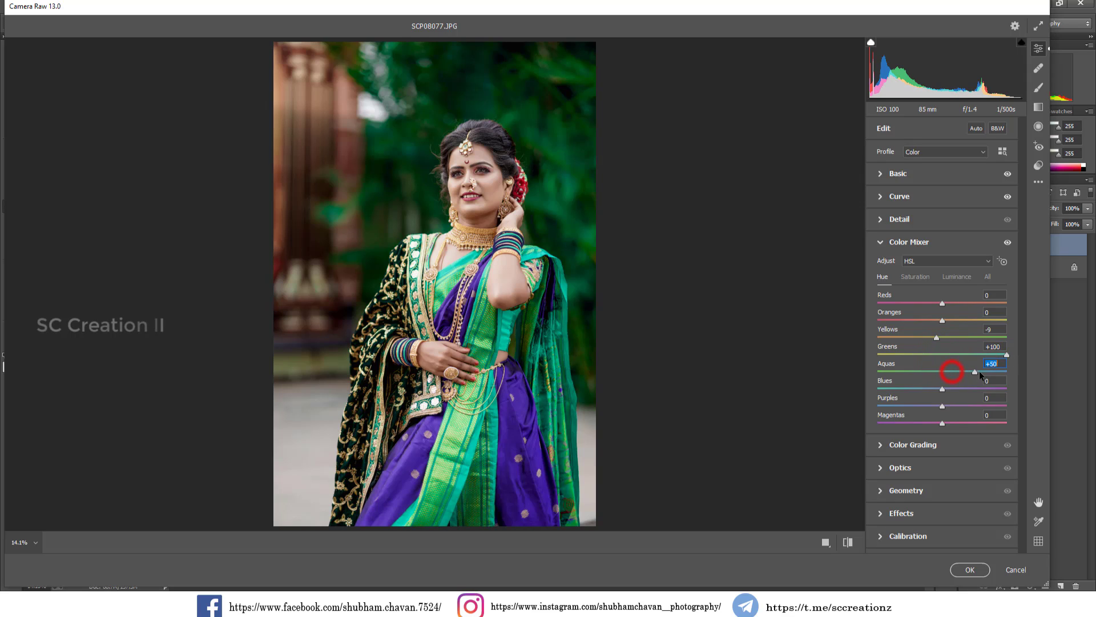
left_click_drag(982, 374, 951, 390)
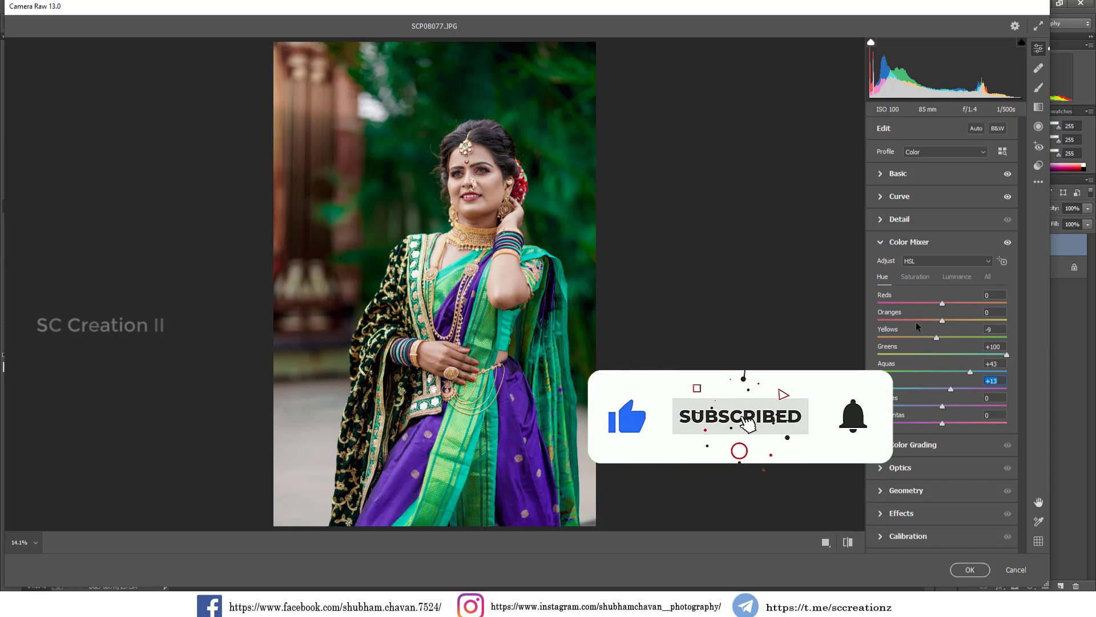
Set saturation: Reds +20, Oranges +6, Yellows +63, Greens +46, Aquas +42, Blues -19
left_click(915, 277)
left_click_drag(942, 303, 949, 304)
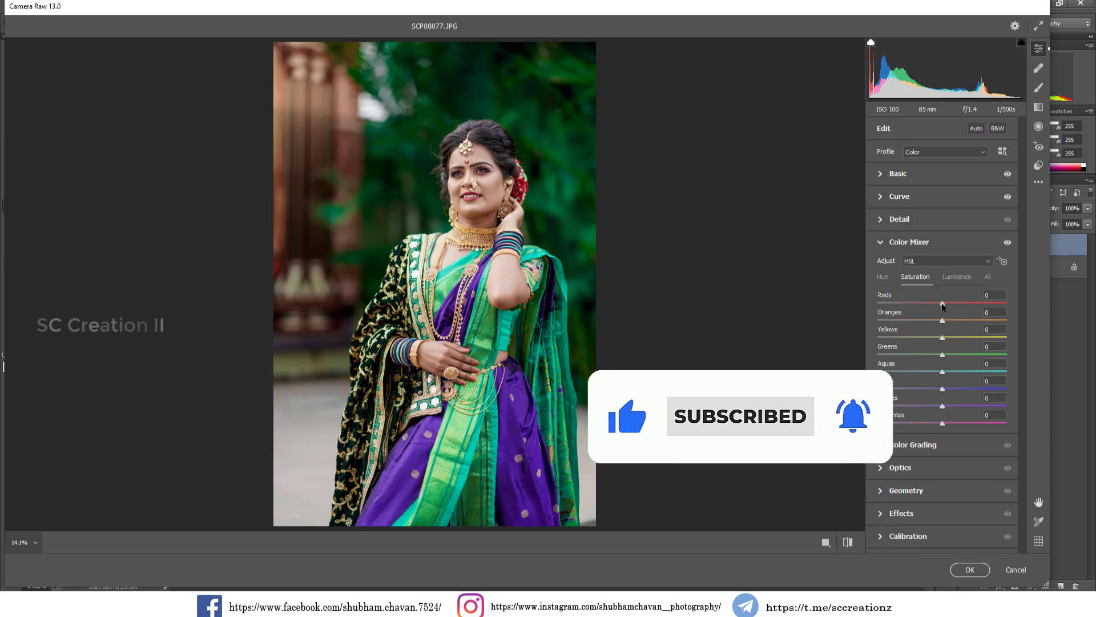
left_click(937, 320)
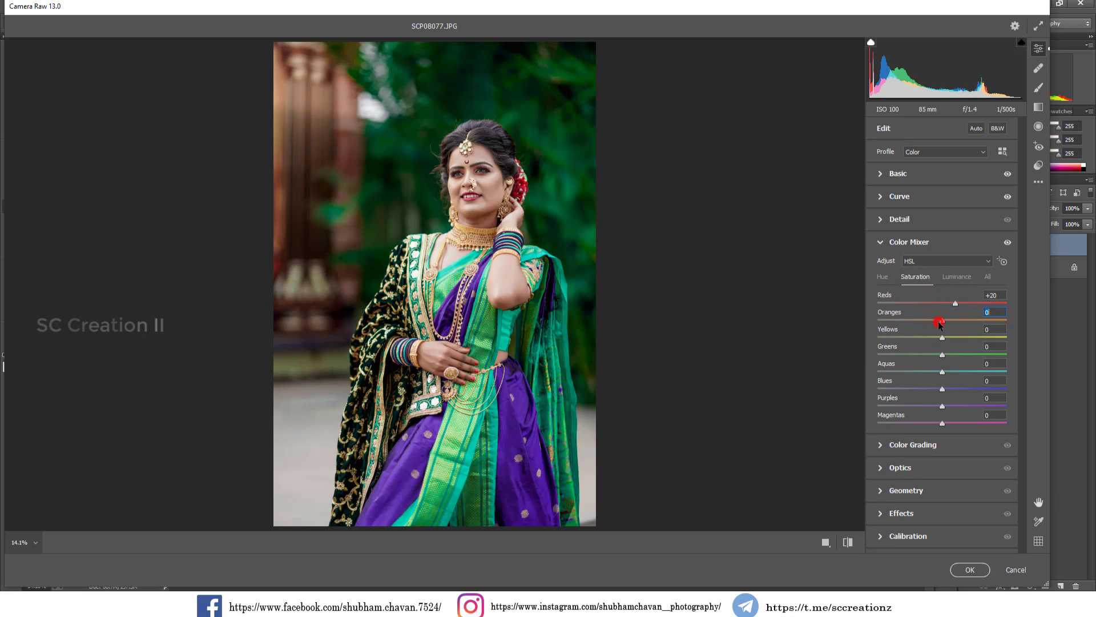
left_click_drag(942, 326, 943, 333)
left_click_drag(974, 338, 982, 337)
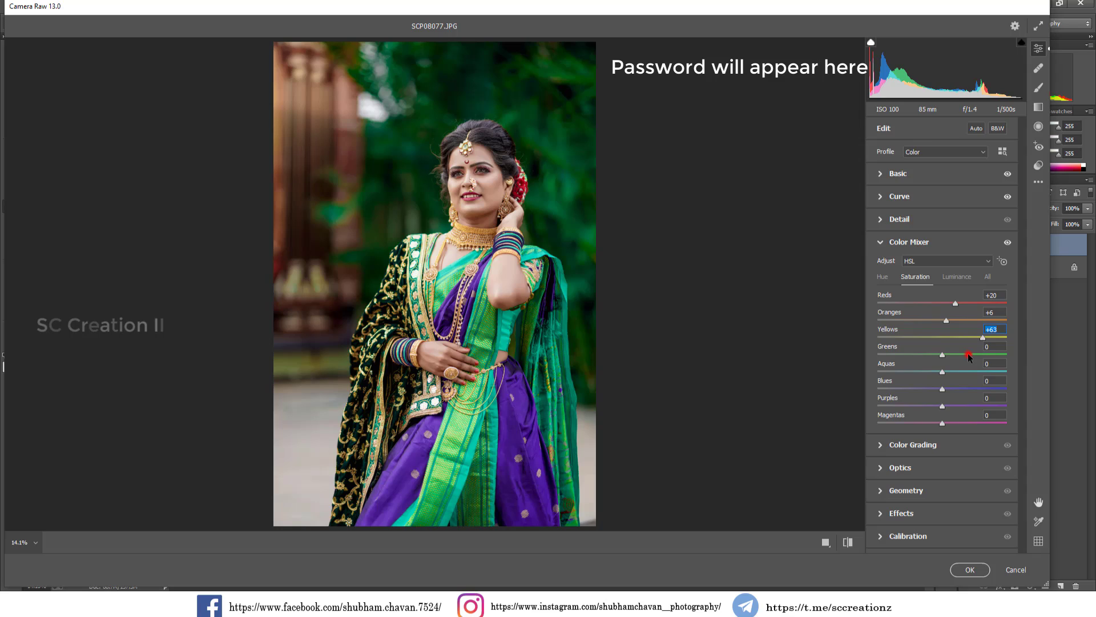
left_click(967, 354)
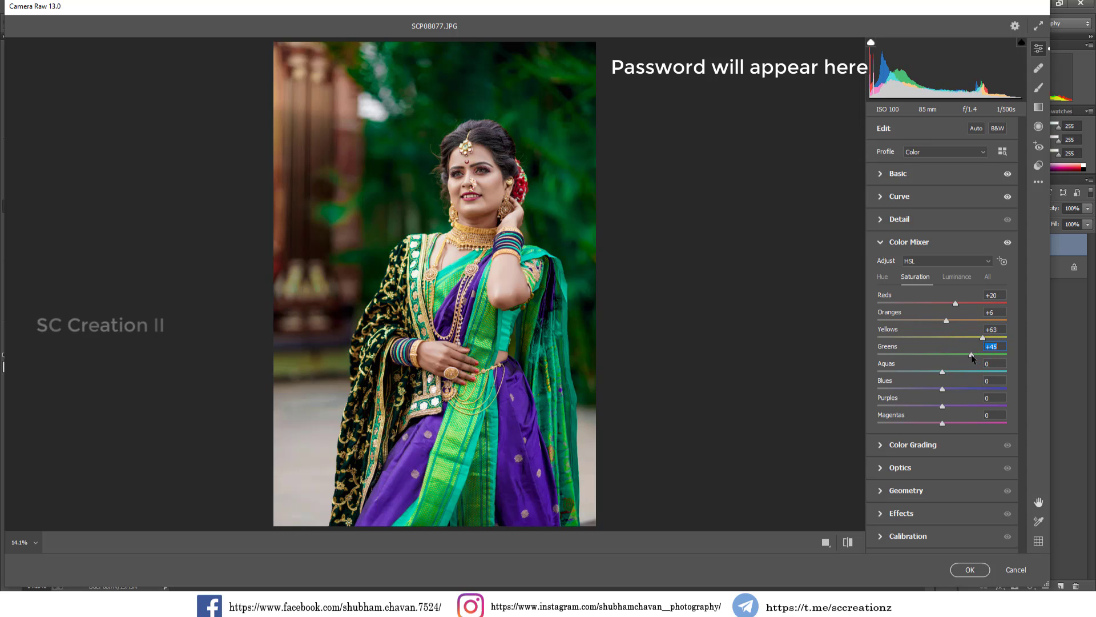
left_click(972, 355)
left_click(927, 389)
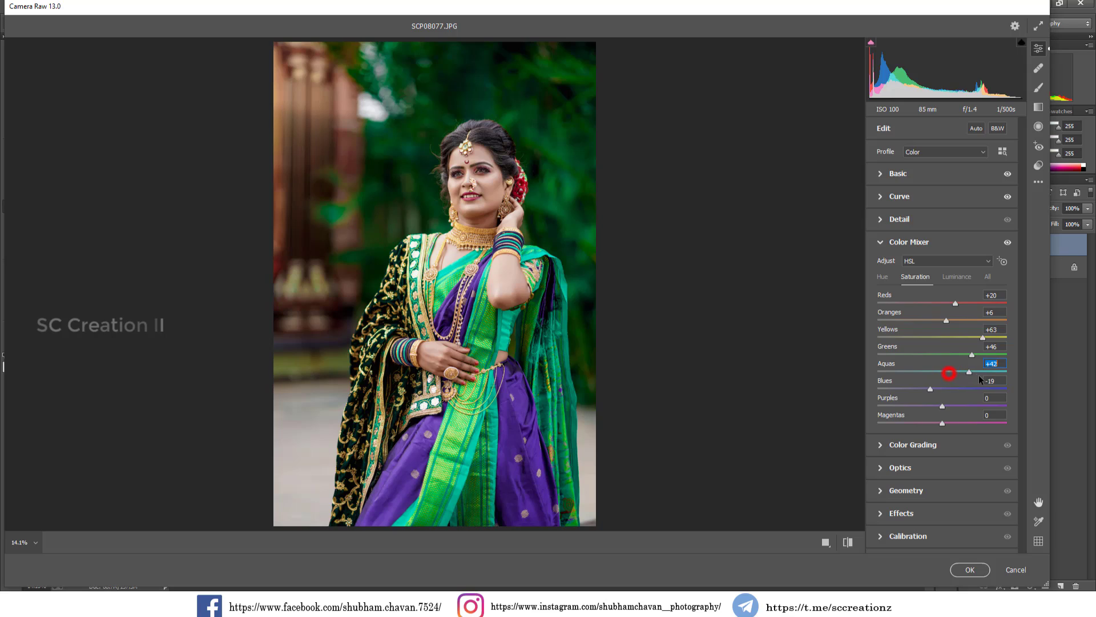
left_click(947, 372)
left_click(947, 279)
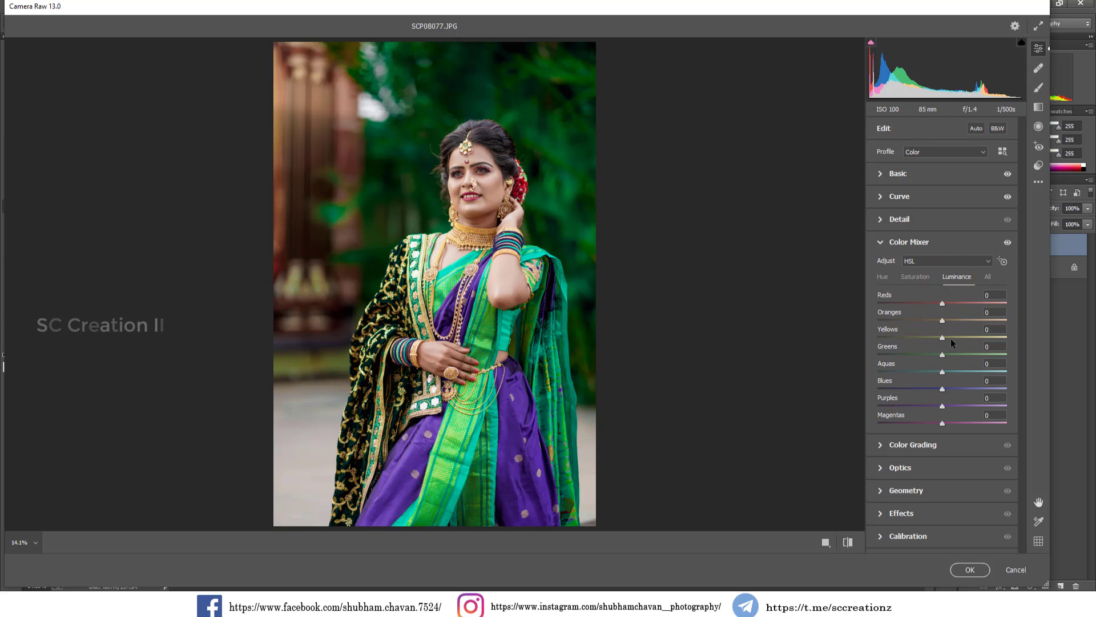
Tune Color Mixer luminance: Reds back to +8, darker Yellows, nudged Greens, brighter Blues and Aquas
left_click(950, 303)
left_click_drag(952, 304, 957, 321)
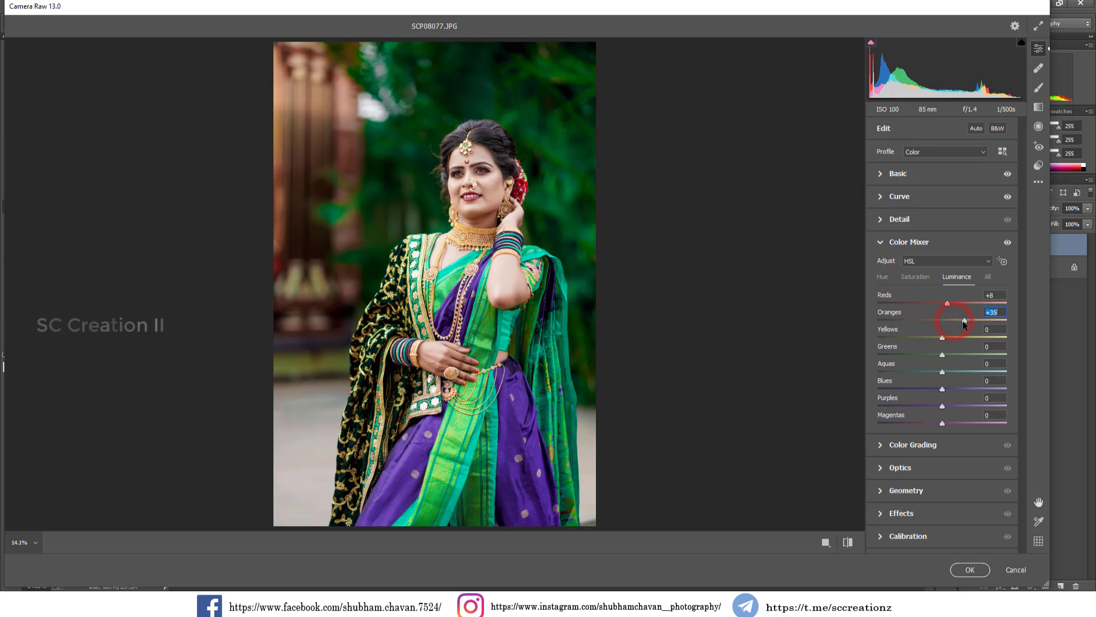
left_click(927, 338)
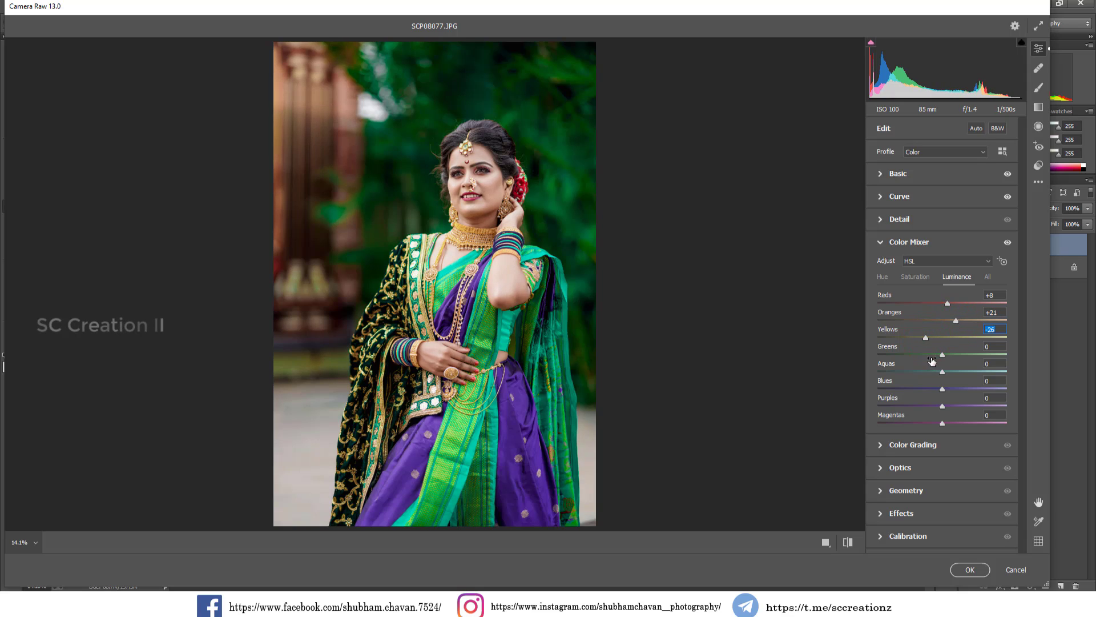
left_click_drag(925, 354, 945, 356)
left_click(962, 388)
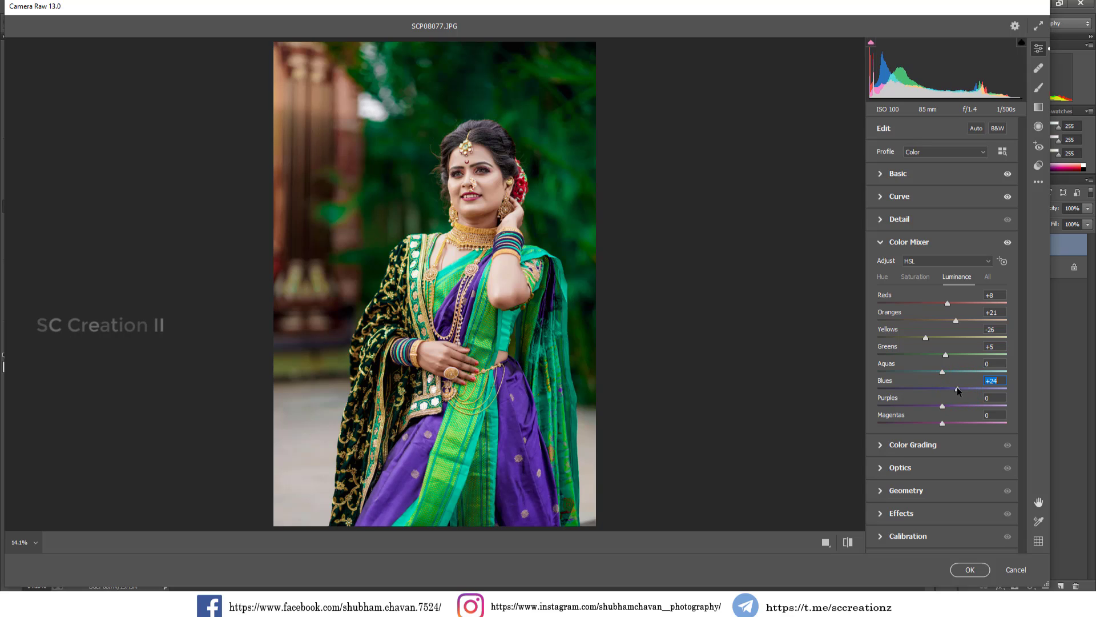
left_click_drag(966, 387, 967, 387)
left_click(962, 371)
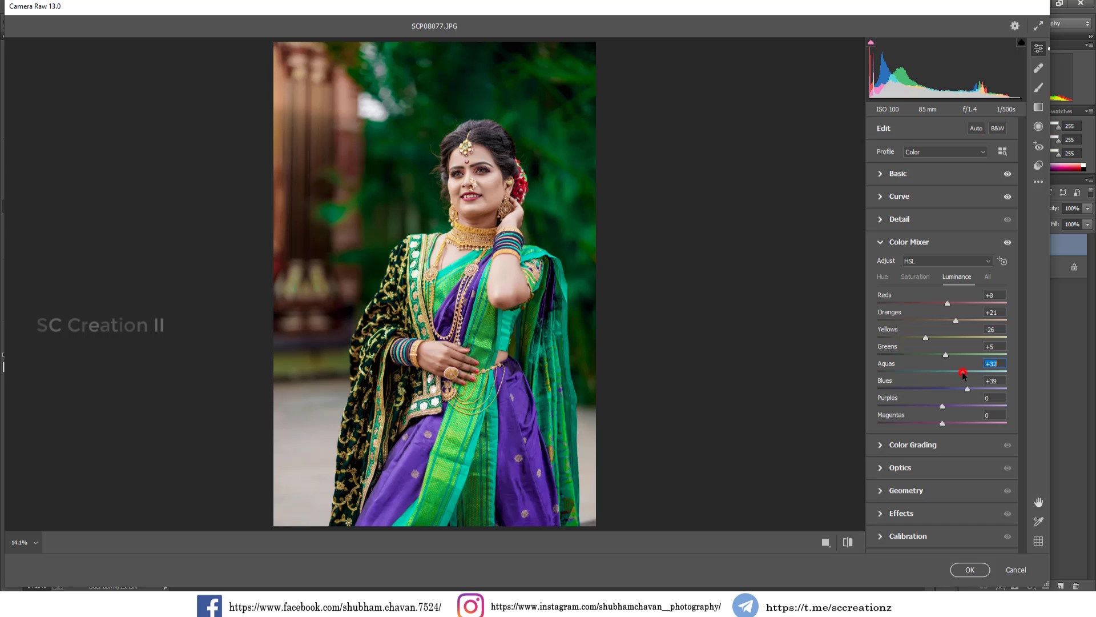
left_click(469, 180)
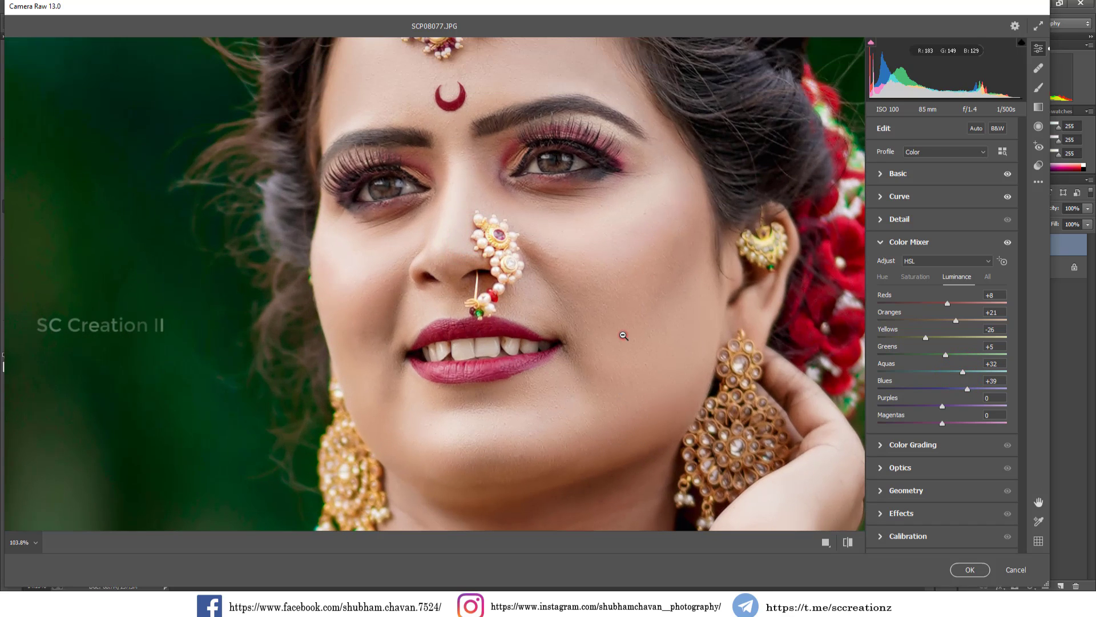
left_click(623, 336)
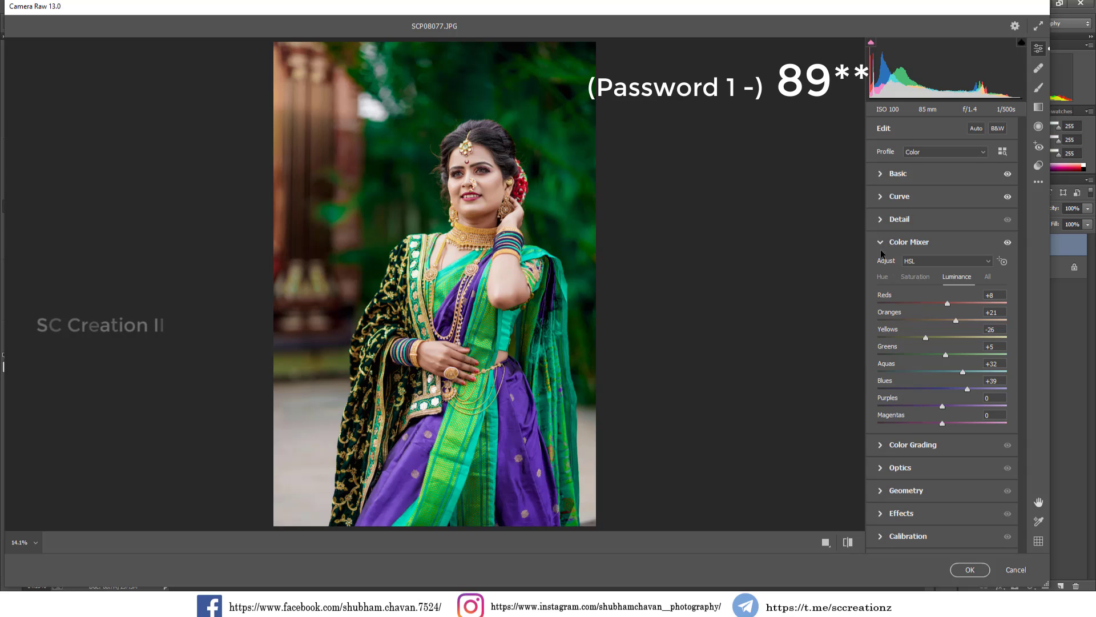
Lower Blues saturation to -7 and shift Blues hue to about +5
left_click(911, 279)
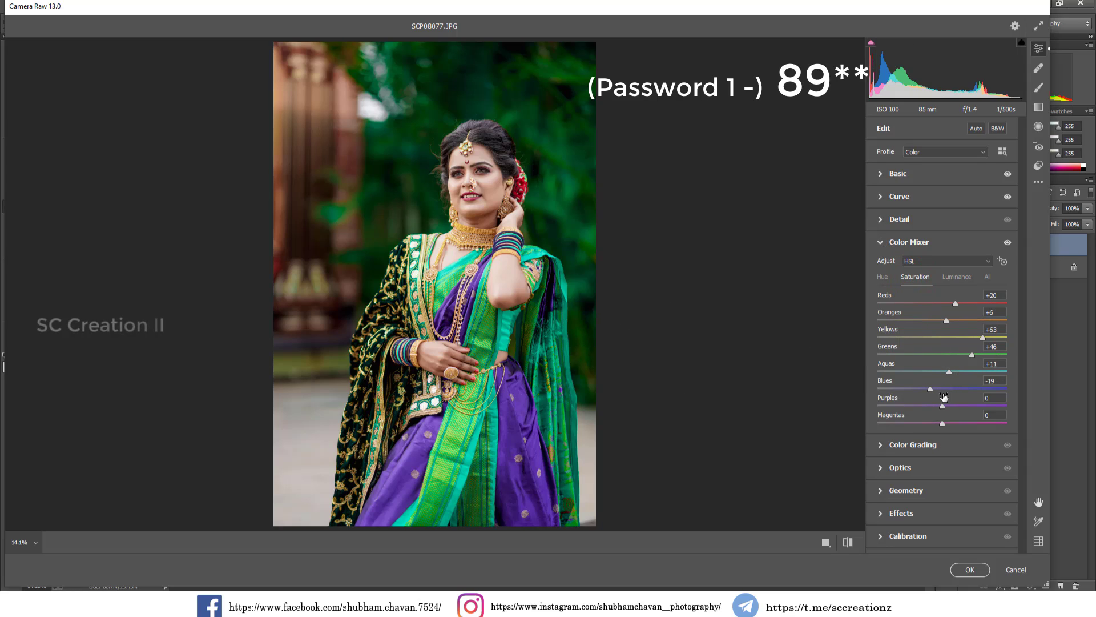
left_click_drag(948, 388, 936, 388)
left_click(883, 278)
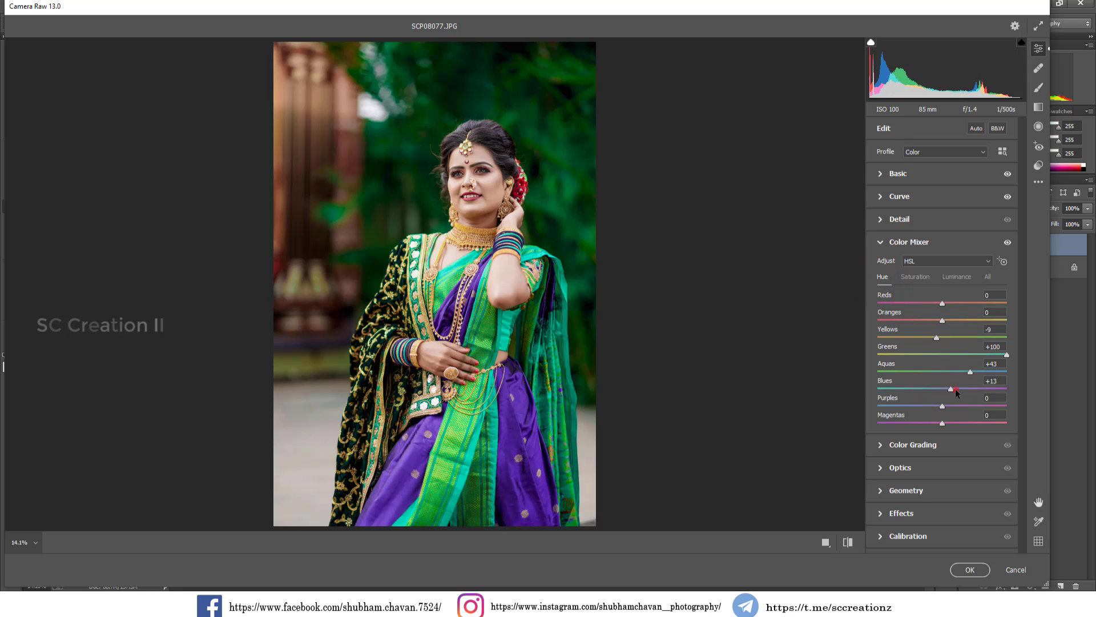
left_click_drag(955, 390, 948, 392)
Brighten Color Grading midtones, shadows and highlights slightly, with Blending at 89
left_click(893, 447)
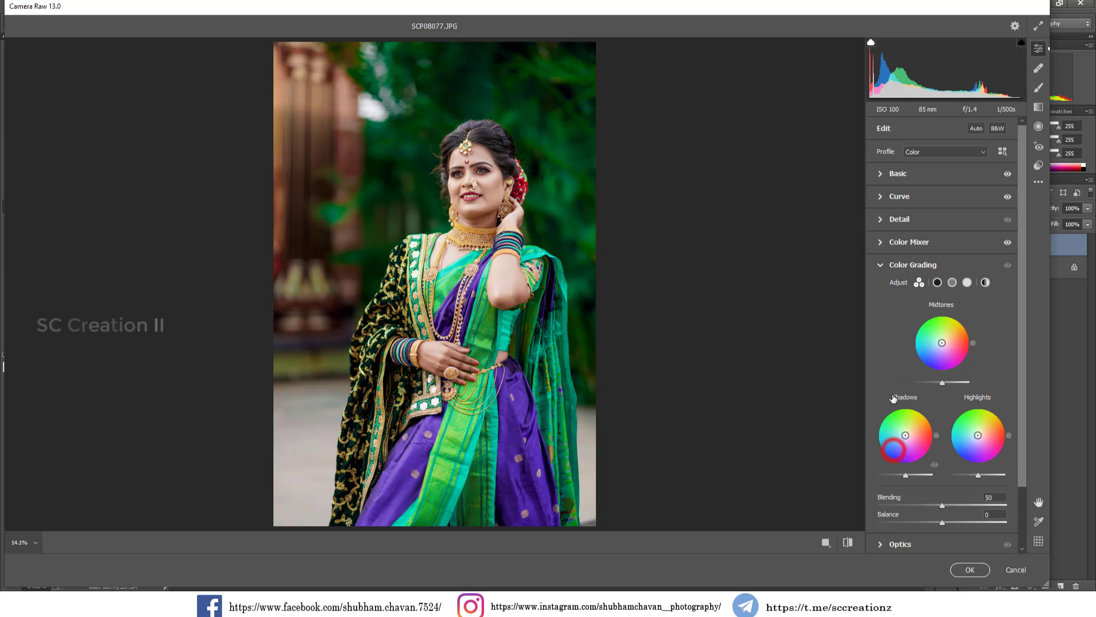
left_click_drag(939, 382, 948, 387)
mouse_move(905, 475)
left_mouse_down()
mouse_move(915, 476)
mouse_move(902, 479)
left_mouse_up()
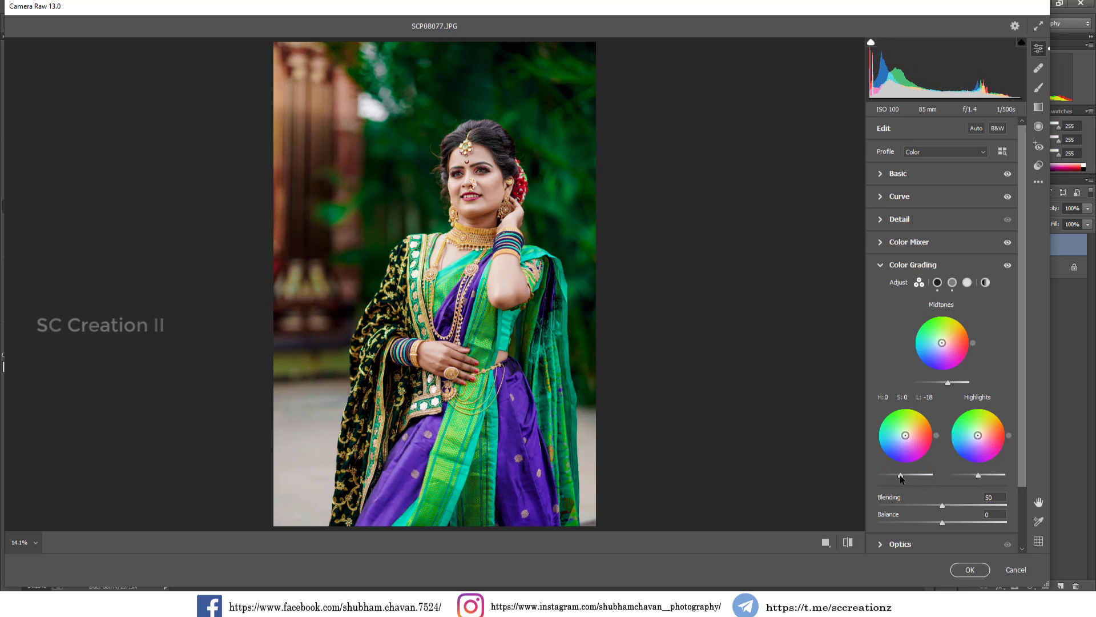
left_click_drag(978, 476, 989, 478)
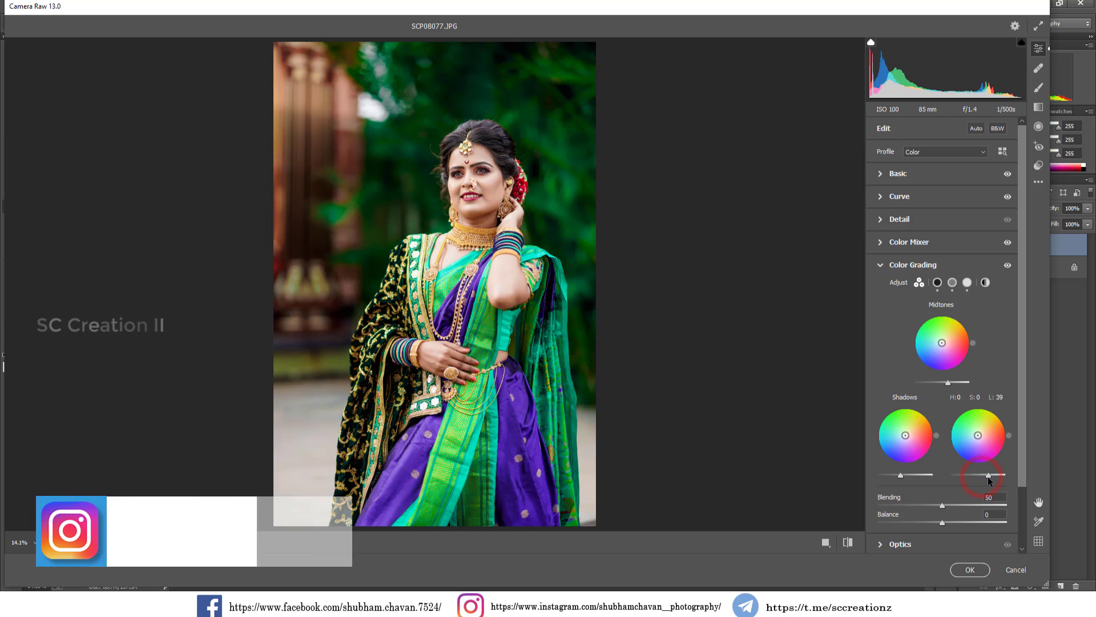
scroll(896, 492, "down", 2)
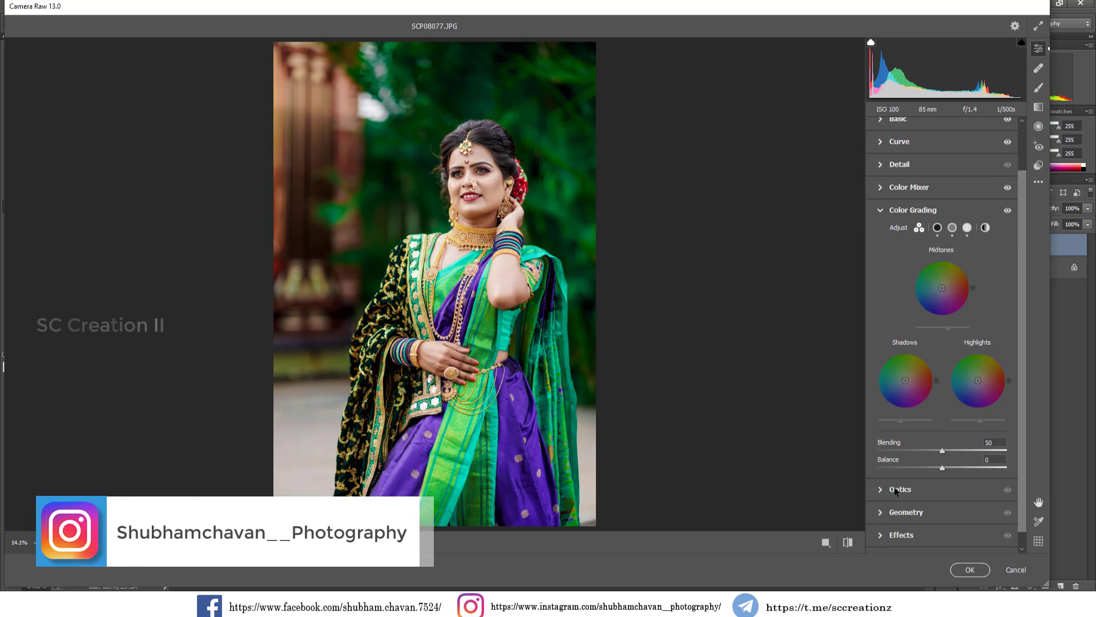
scroll(895, 491, "down", 1)
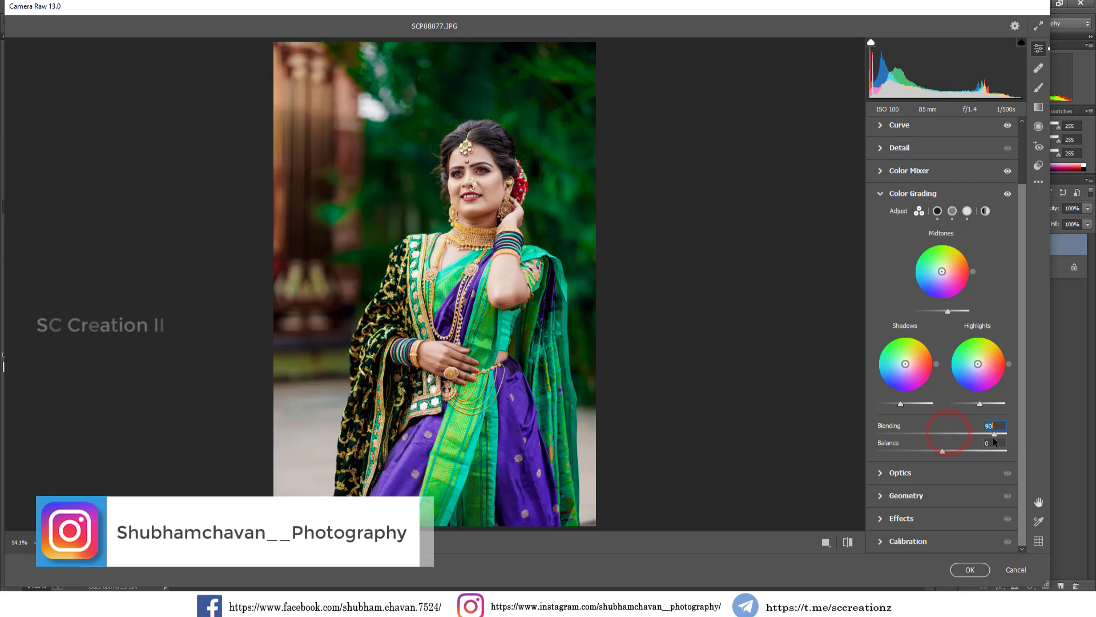
left_click_drag(992, 437, 990, 436)
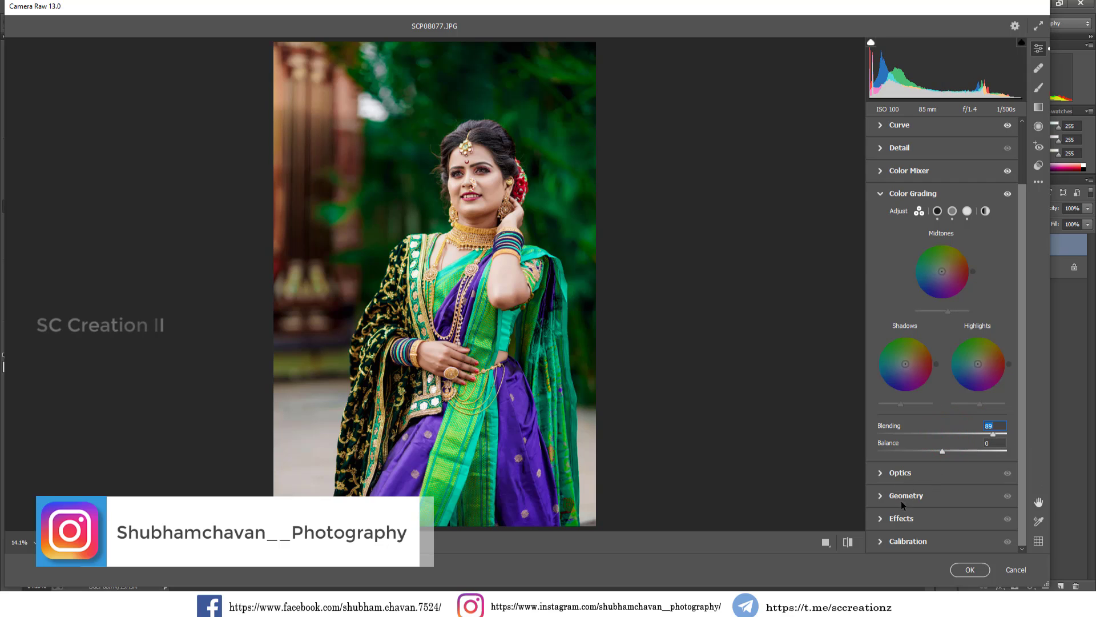
Add a light -11 dark vignette in Effects
left_click(897, 518)
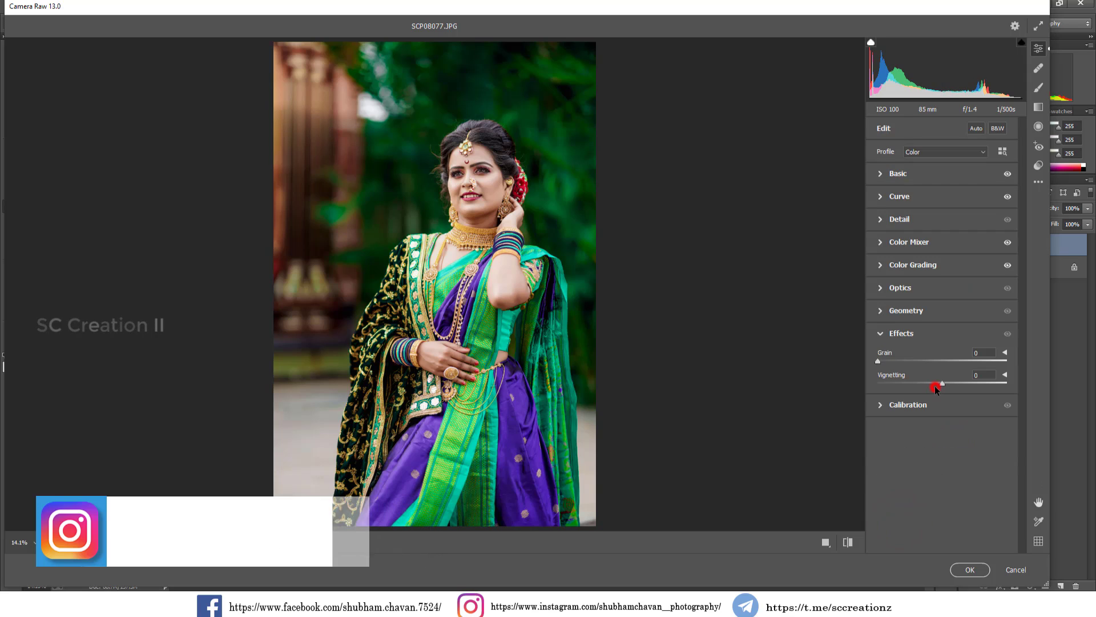
left_click_drag(937, 389, 933, 386)
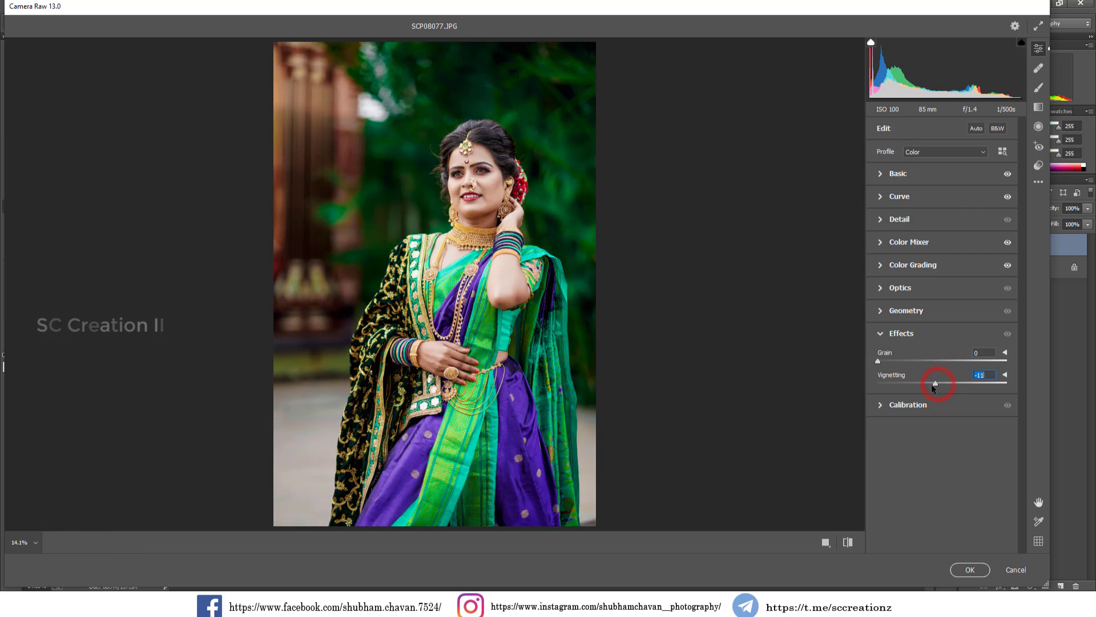
left_click(917, 405)
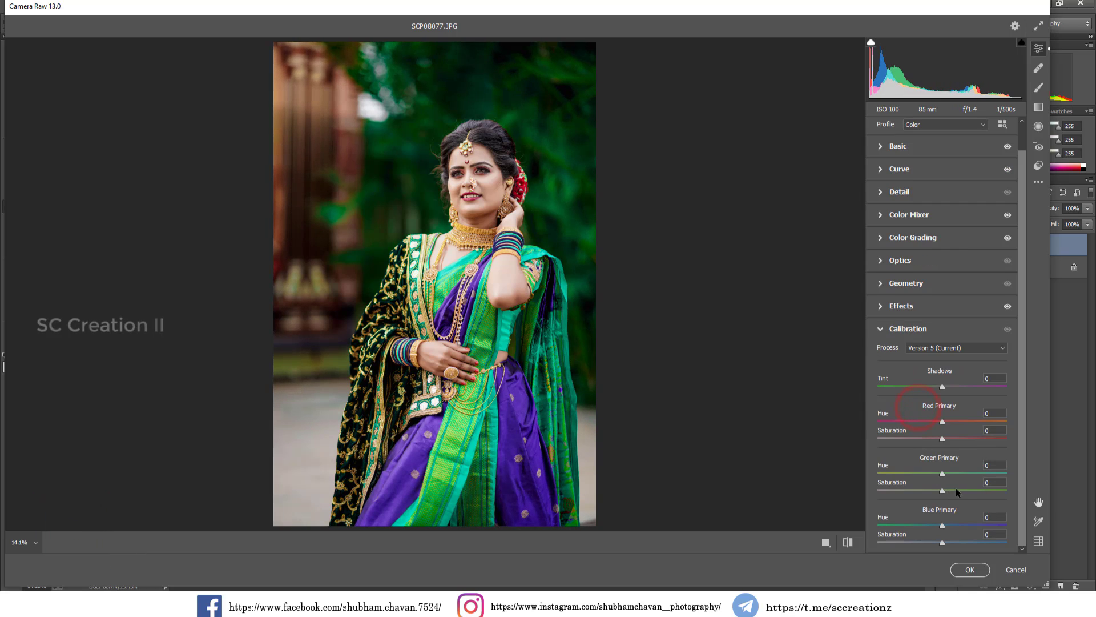
Set Calibration to Blue Saturation +32, Green Saturation +36, Green Hue +9, Red Saturation -3
left_click(967, 542)
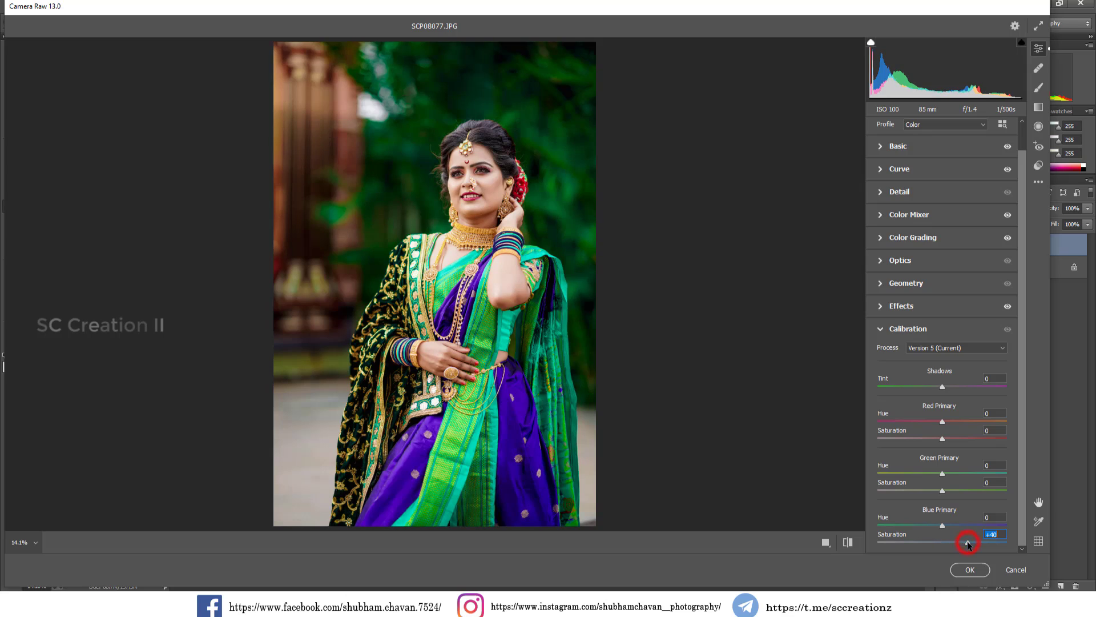
left_click_drag(966, 545, 963, 545)
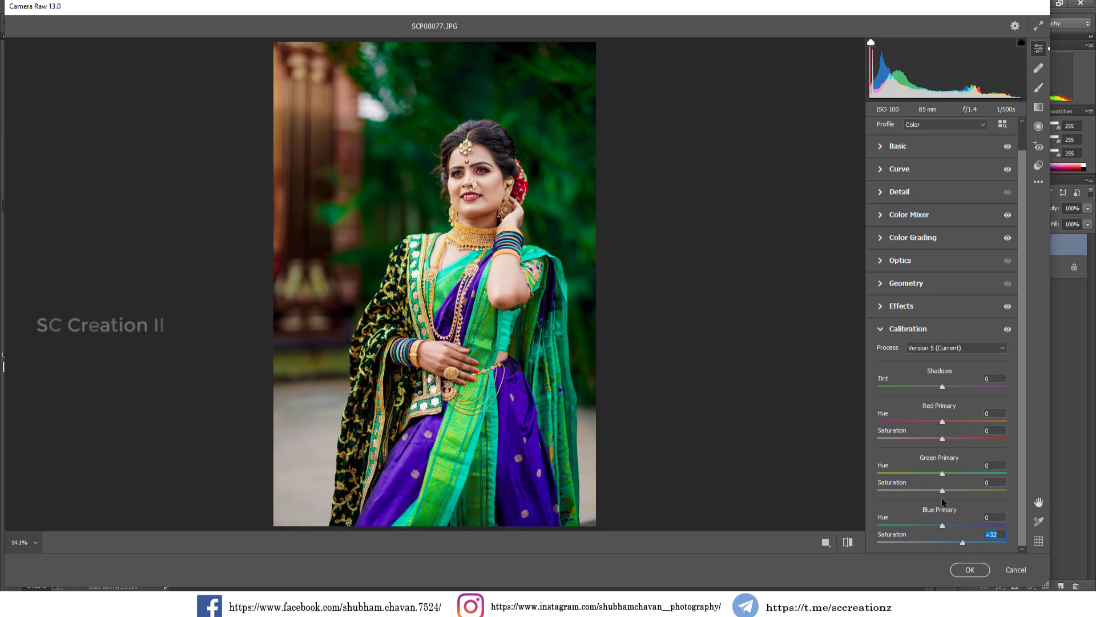
left_click_drag(969, 490, 974, 491)
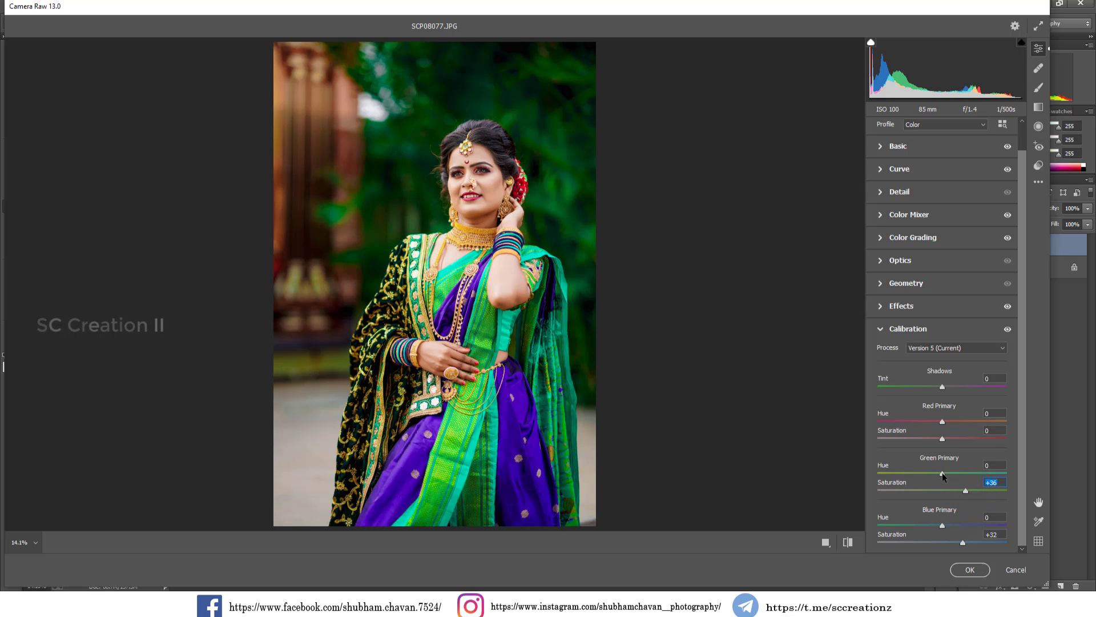
left_click_drag(945, 472, 913, 476)
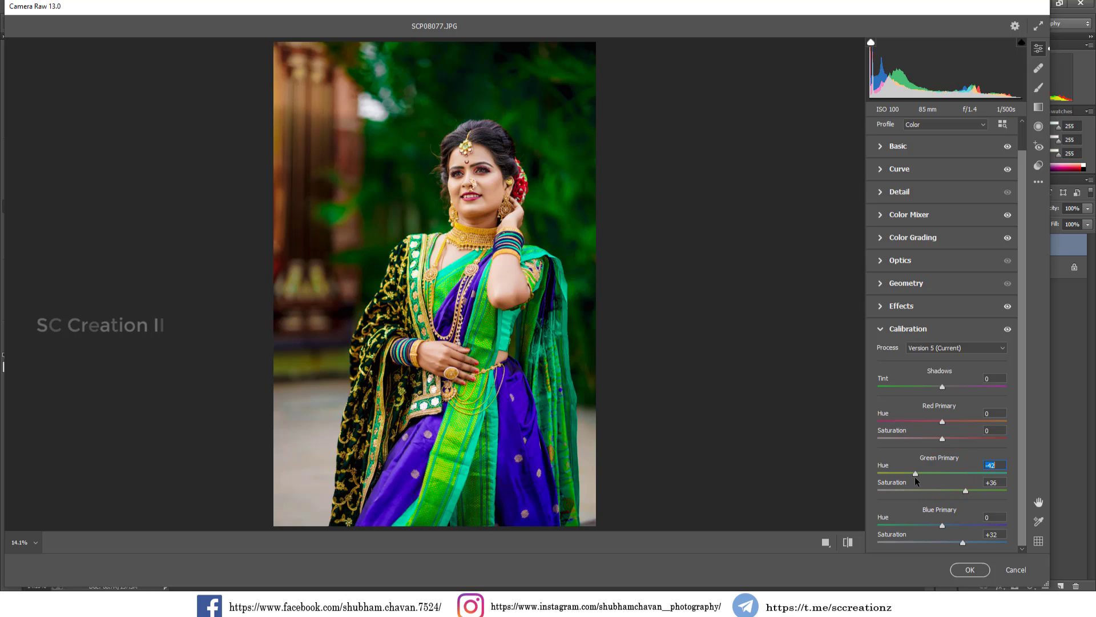
left_click_drag(912, 476, 946, 480)
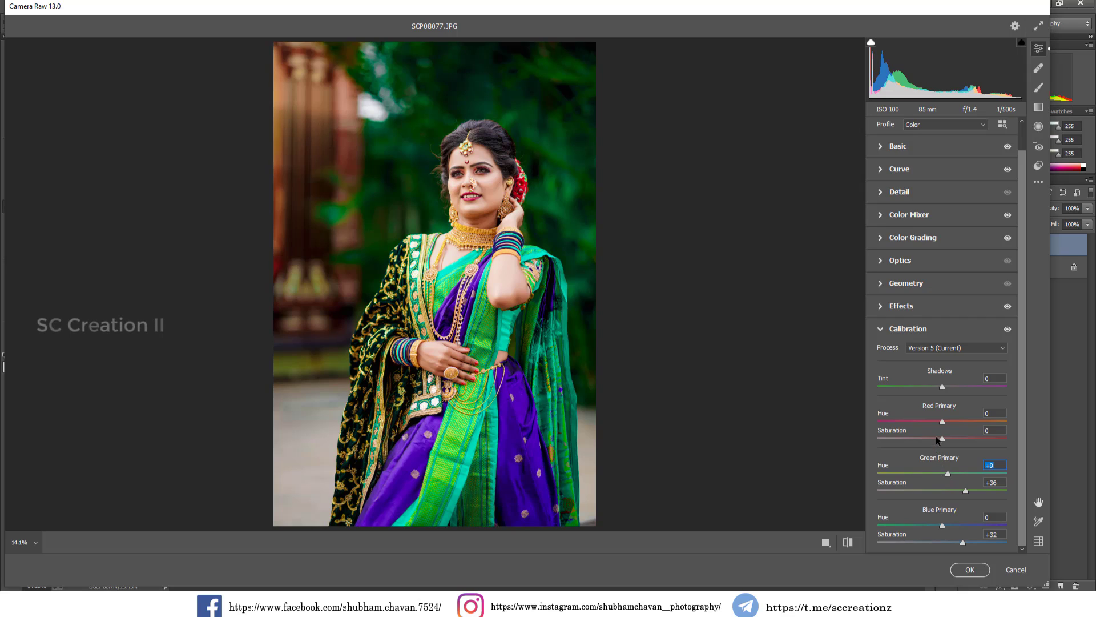
mouse_move(943, 437)
left_mouse_down()
mouse_move(955, 438)
mouse_move(946, 446)
left_mouse_up()
left_click(475, 181)
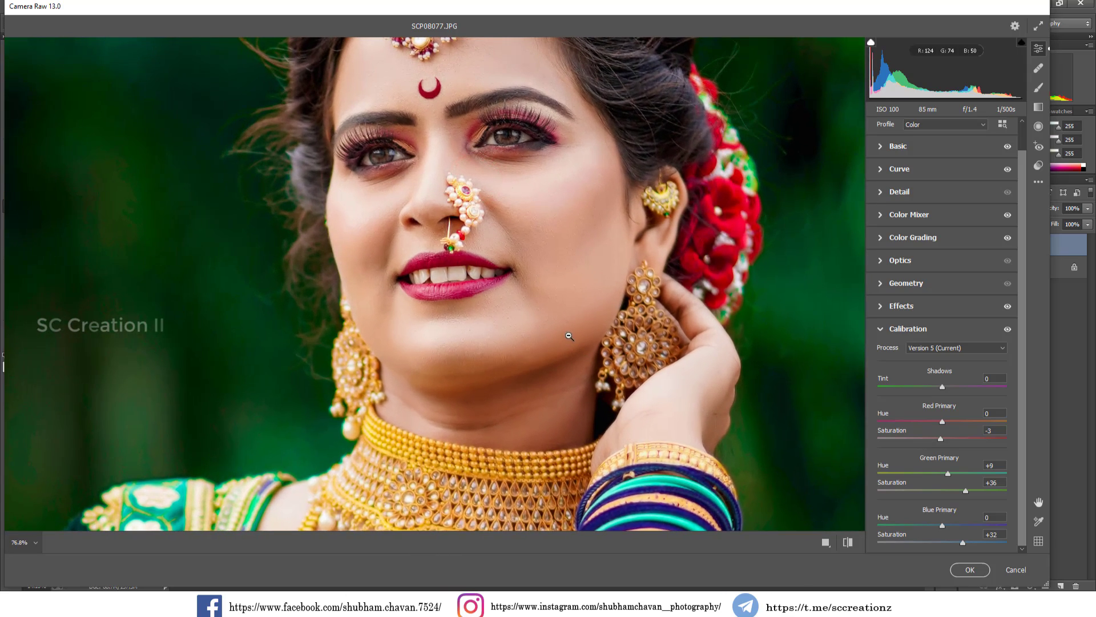
left_click(570, 337, "alt")
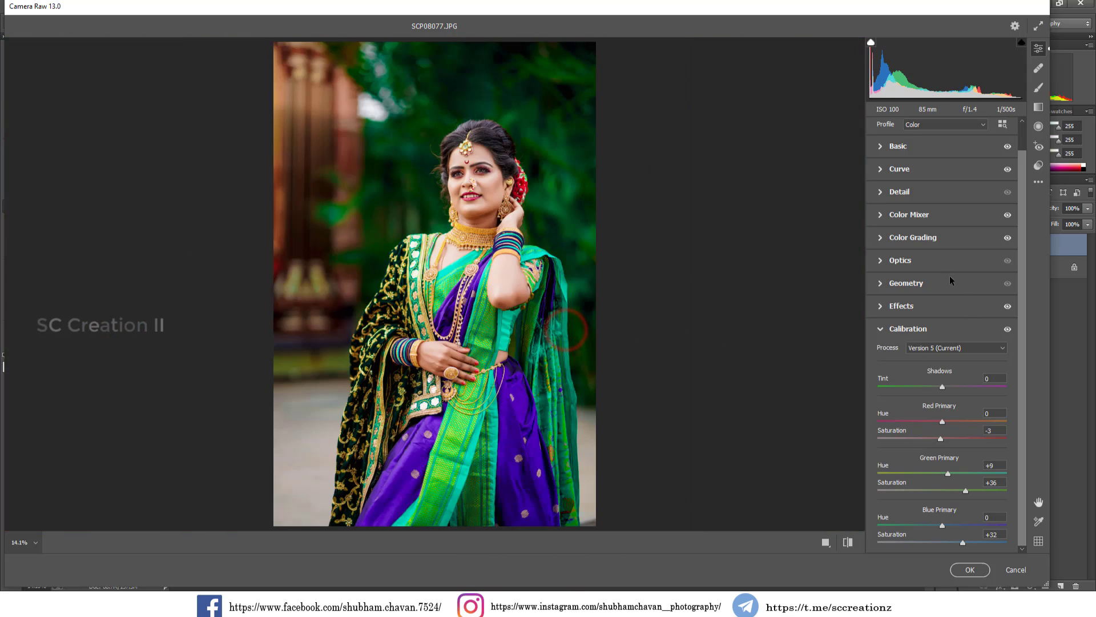
left_click(898, 217)
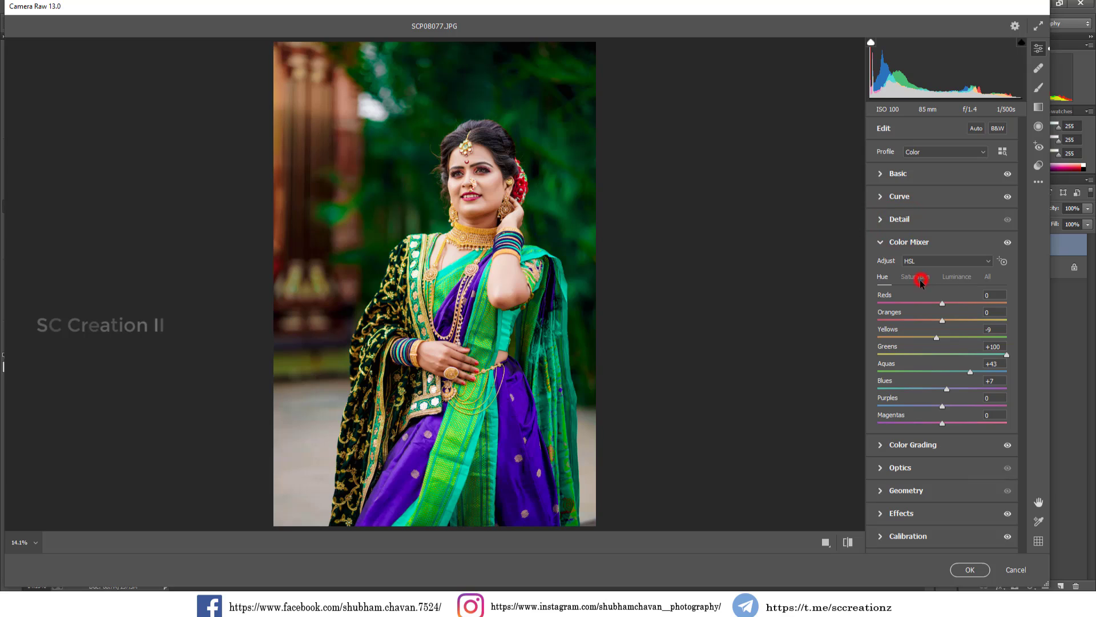
Darken Yellows luminance slightly and raise Yellows saturation to +84 in the Color Mixer
left_click(920, 280)
left_click(953, 303)
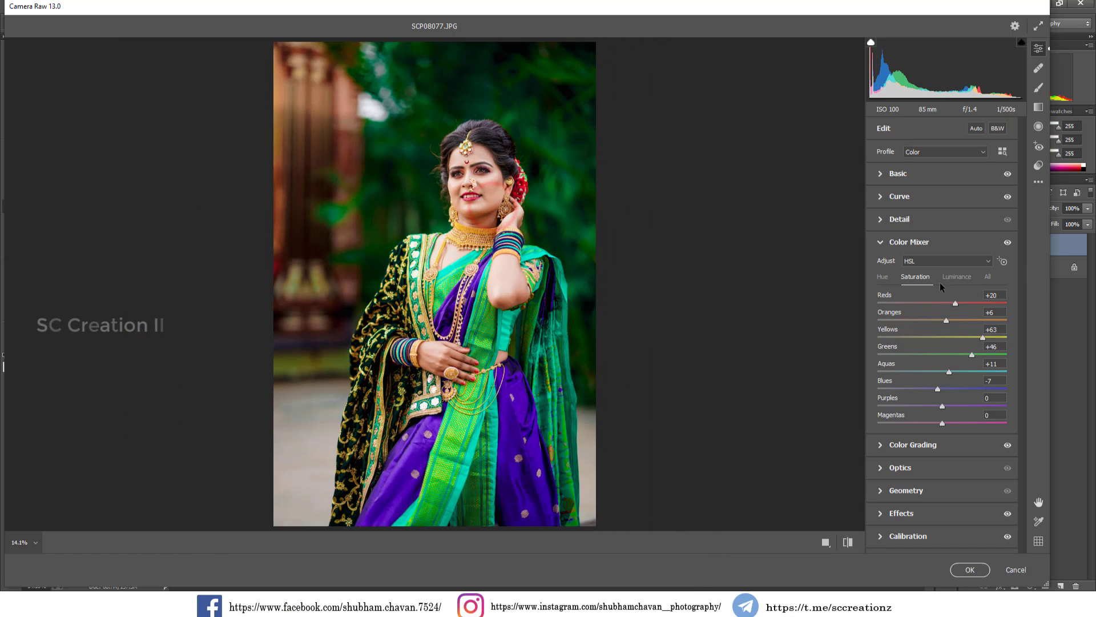
left_click(956, 276)
left_click_drag(943, 338, 917, 346)
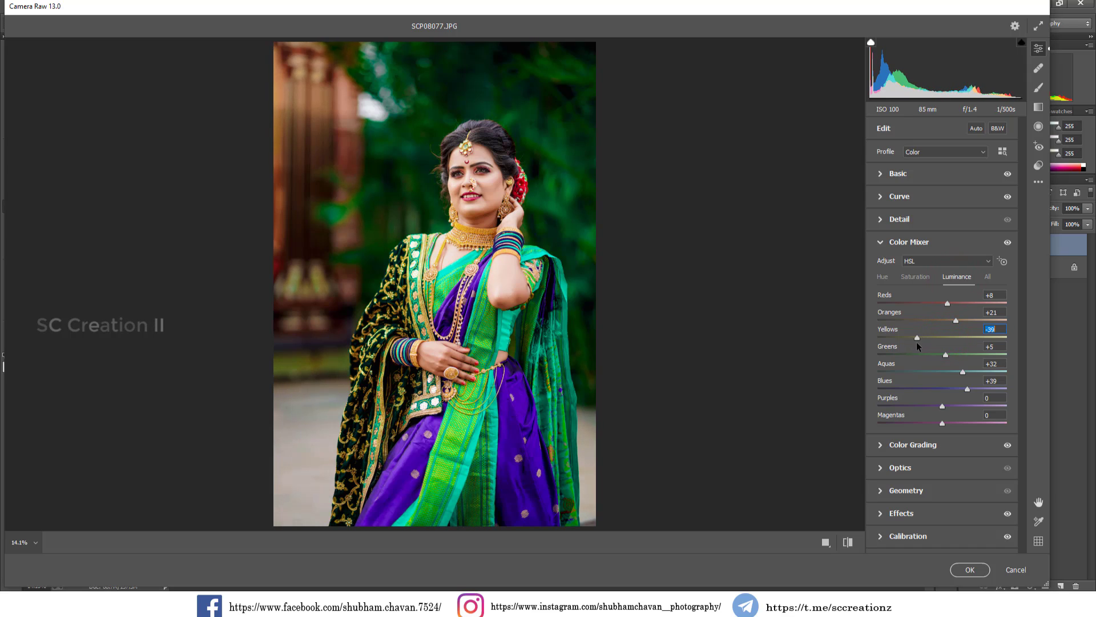
left_click(913, 278)
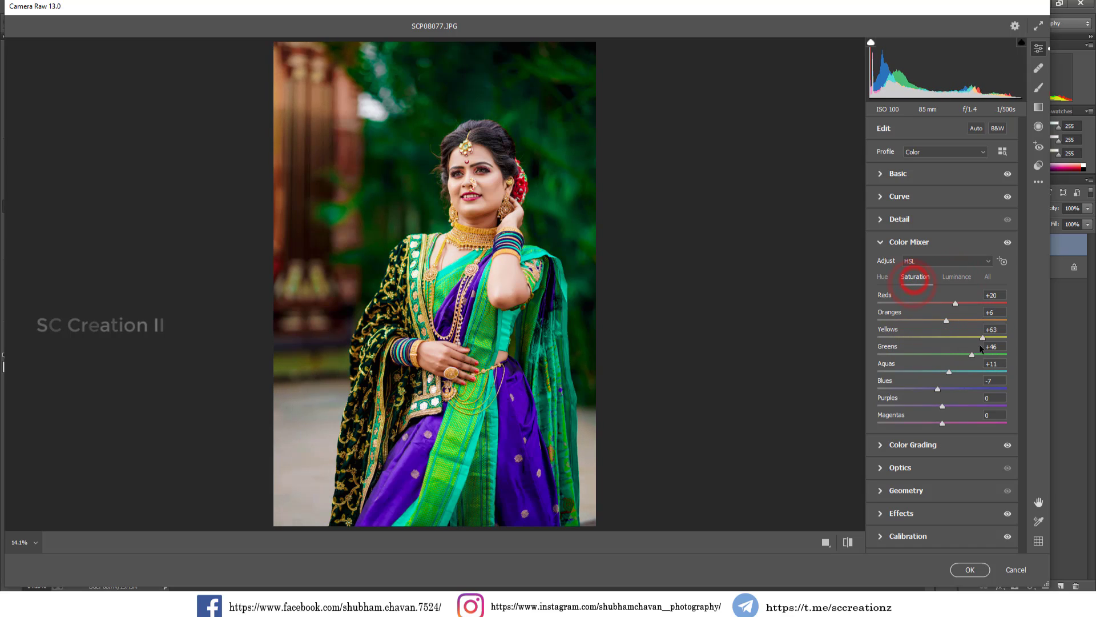
left_click_drag(983, 337, 1012, 344)
left_click(996, 339)
left_click(584, 307)
Compare before and after views and set Oranges saturation to -7
left_click(827, 540)
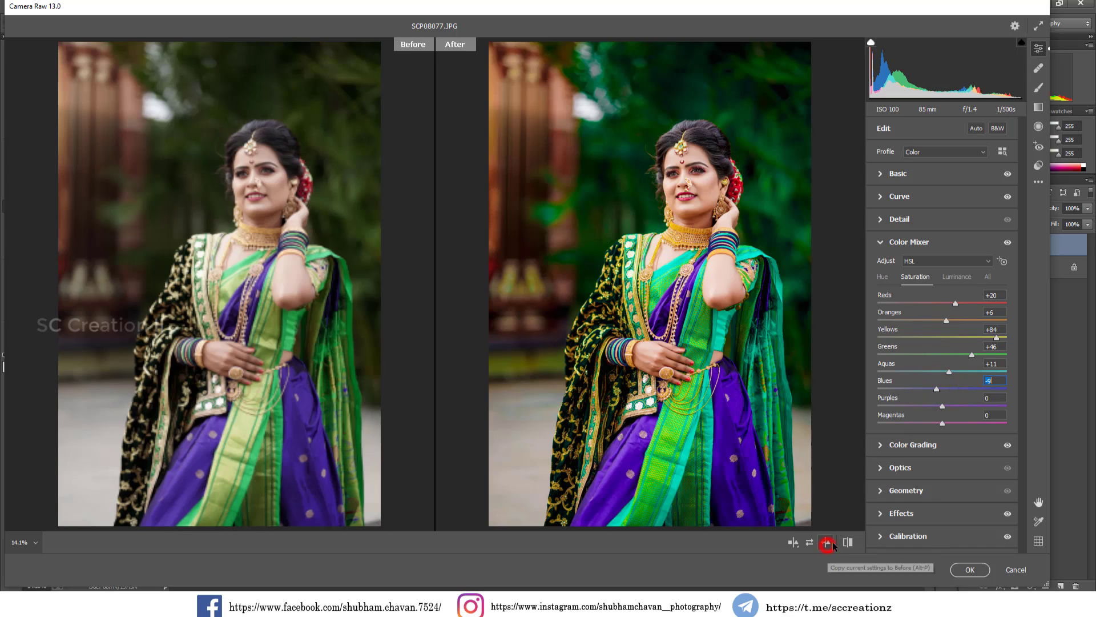
left_click(704, 188)
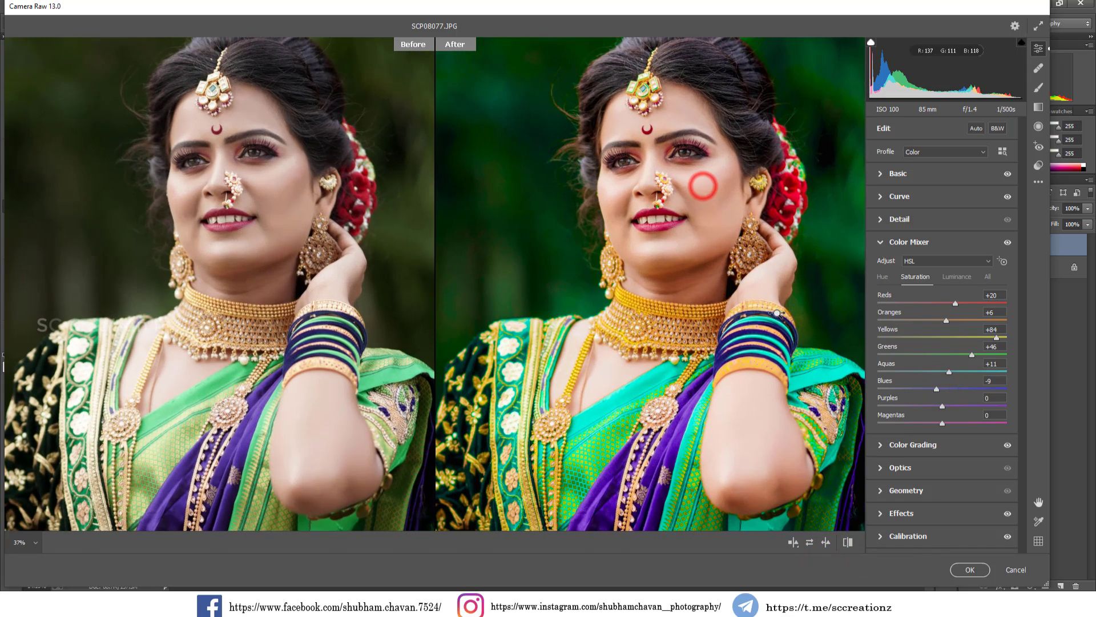
left_click(680, 168)
left_click(721, 279)
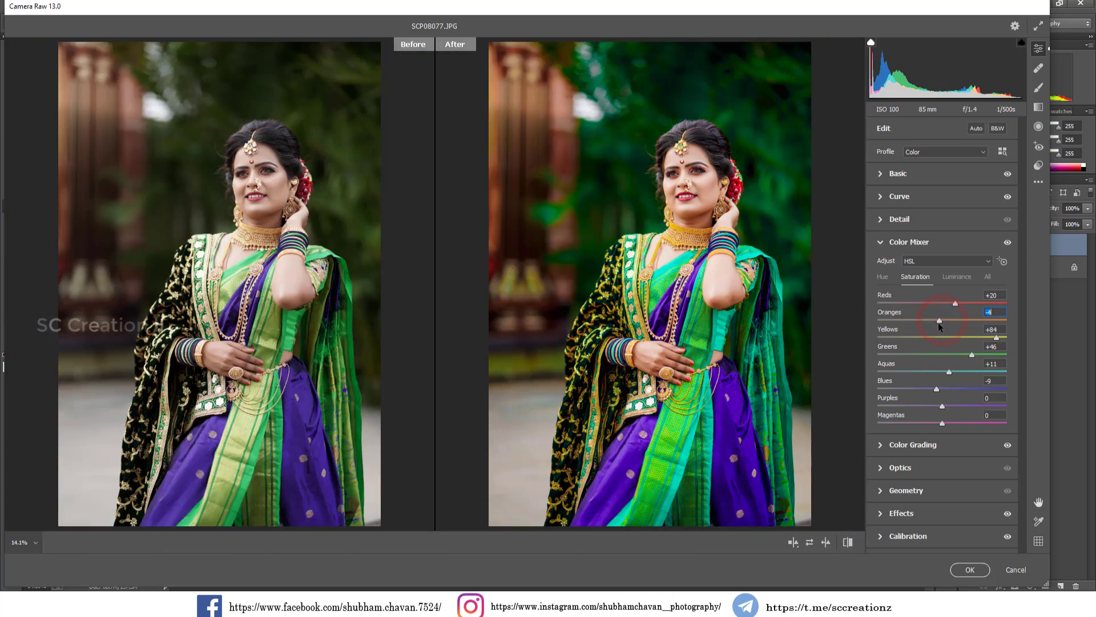
left_click_drag(939, 321, 937, 321)
left_click(692, 177)
left_click(743, 290)
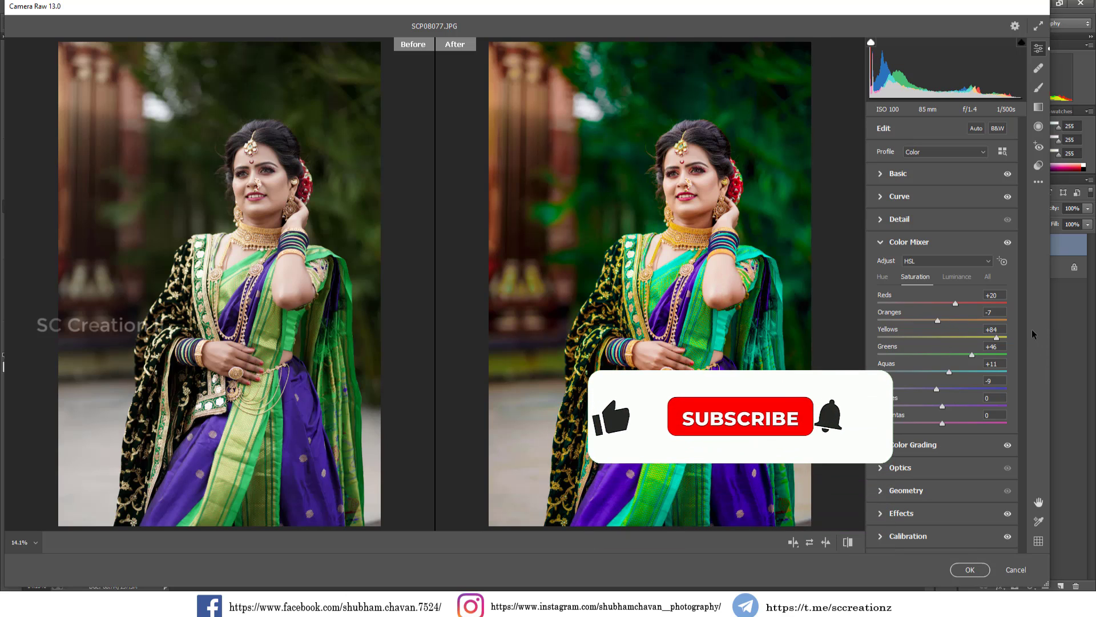
Apply the Camera Raw grade and add a Selective Color adjustment layer
left_click(971, 571)
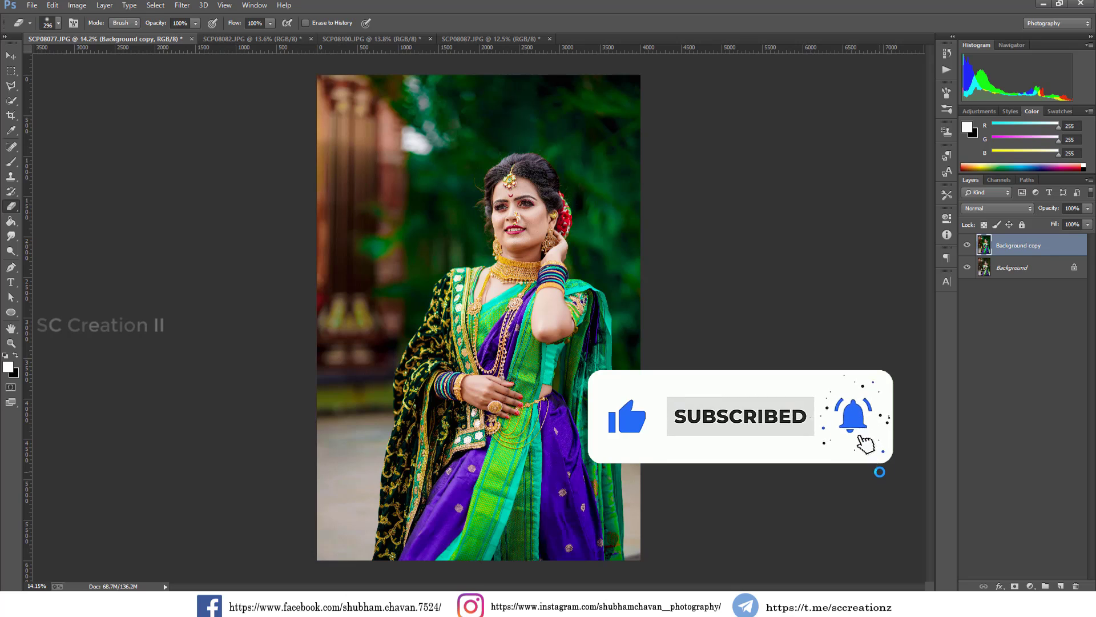
scroll(532, 198, "up", 1)
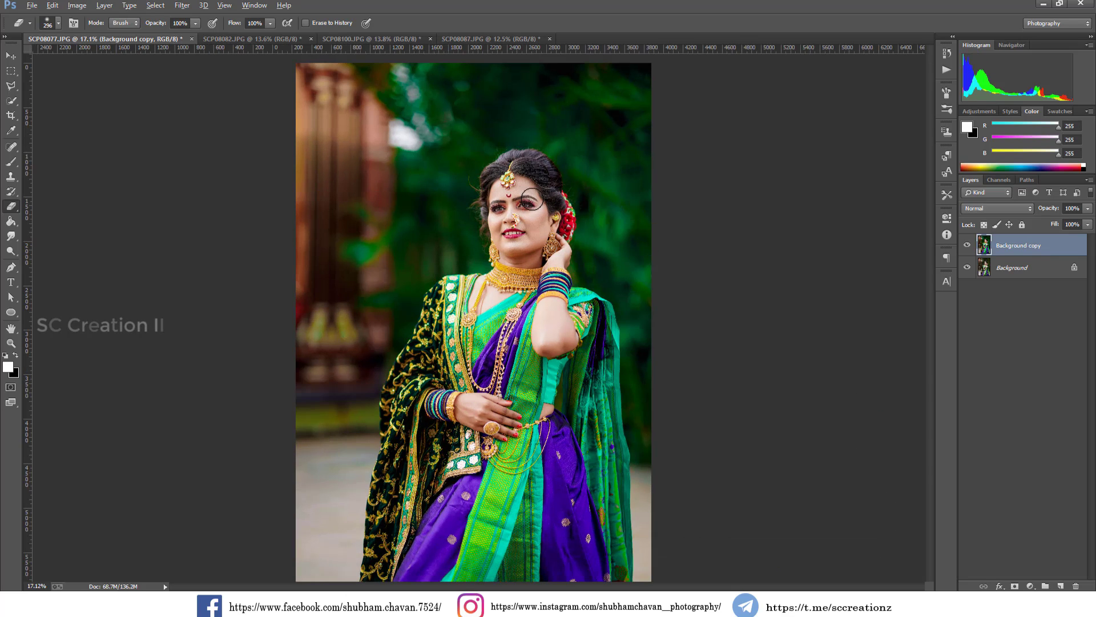
scroll(532, 199, "up", 2)
scroll(531, 199, "down", 3)
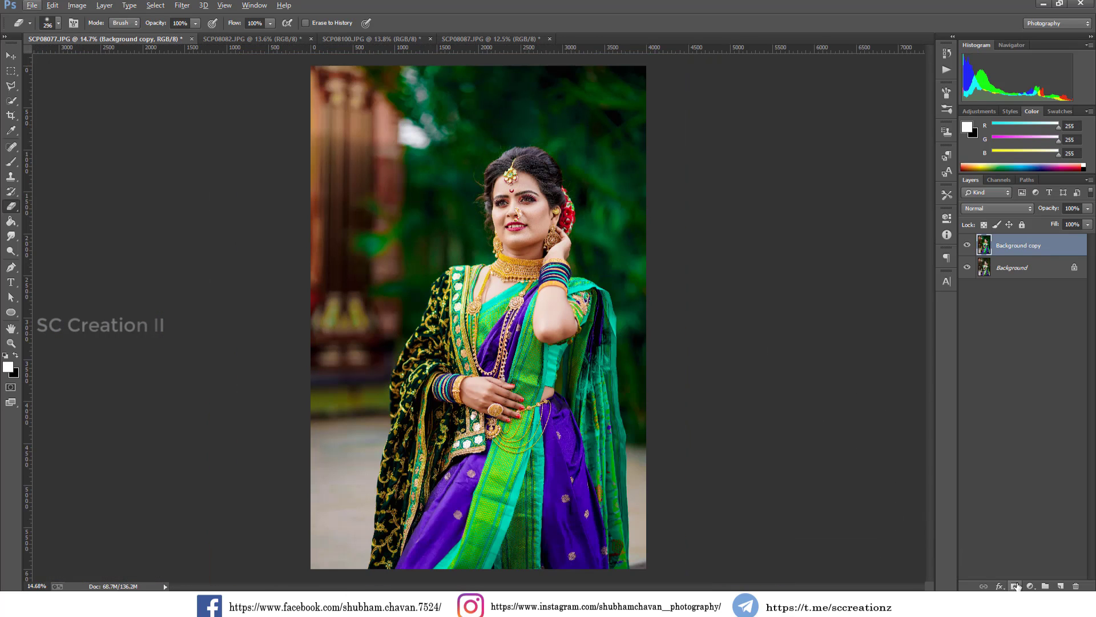
left_click(1031, 586)
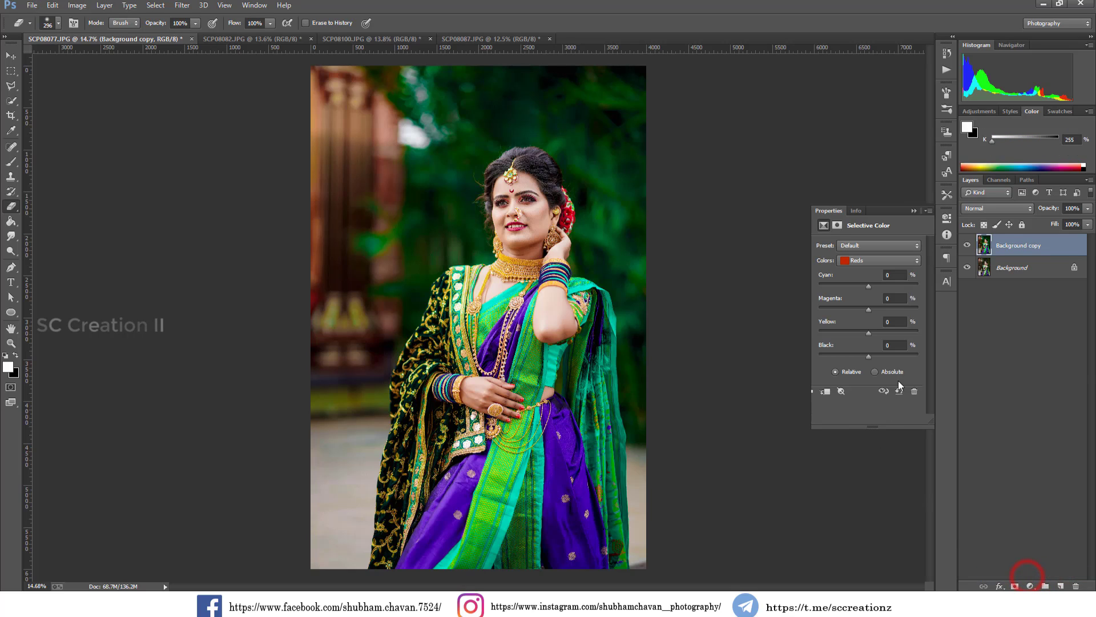
Slightly deepen the Blacks range by adjusting its Black and Yellow amounts
left_click(874, 260)
left_click(862, 343)
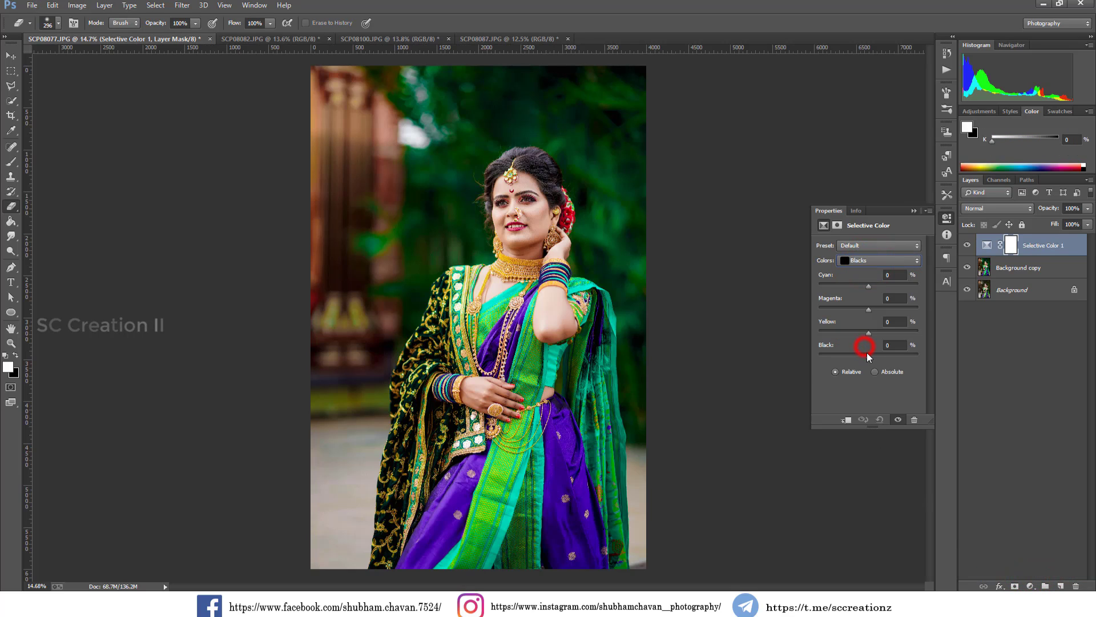
left_click_drag(868, 355, 868, 356)
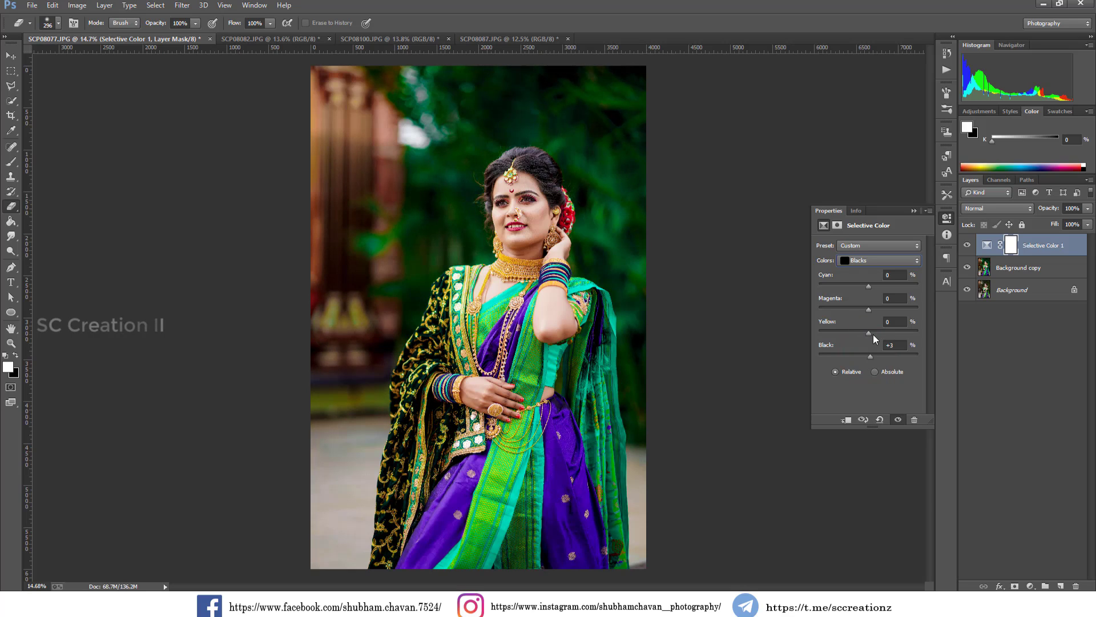
mouse_move(871, 333)
left_mouse_down()
mouse_move(856, 333)
mouse_move(875, 336)
left_mouse_up()
Set the Greens range to Cyan +17, Magenta +14, Yellow +8, Black -18
left_click(878, 260)
left_click(873, 285)
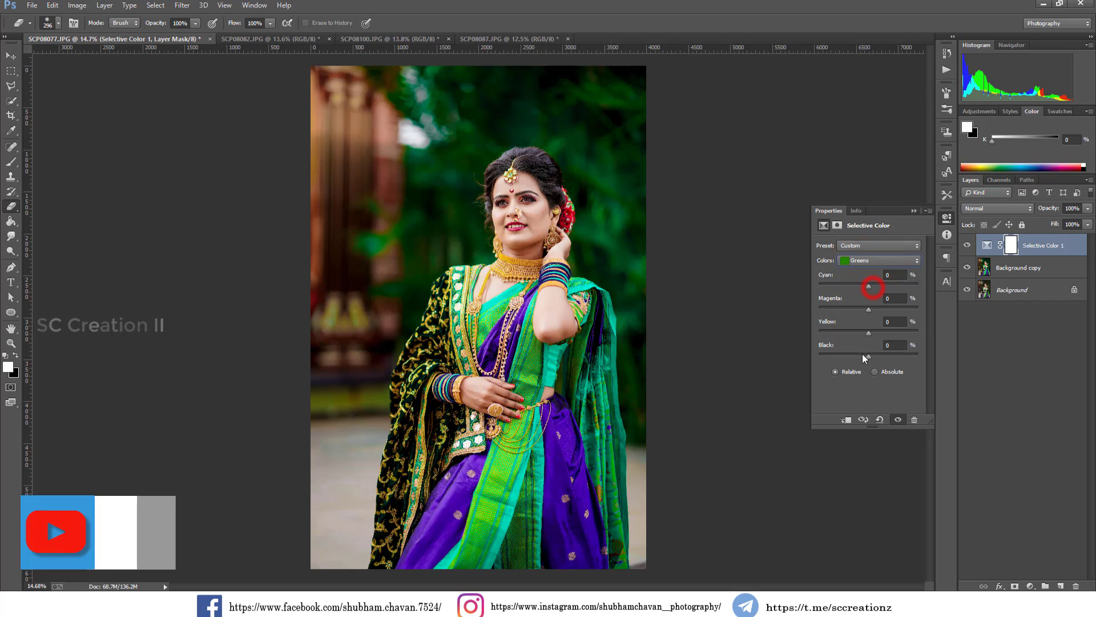
left_click_drag(874, 354, 854, 355)
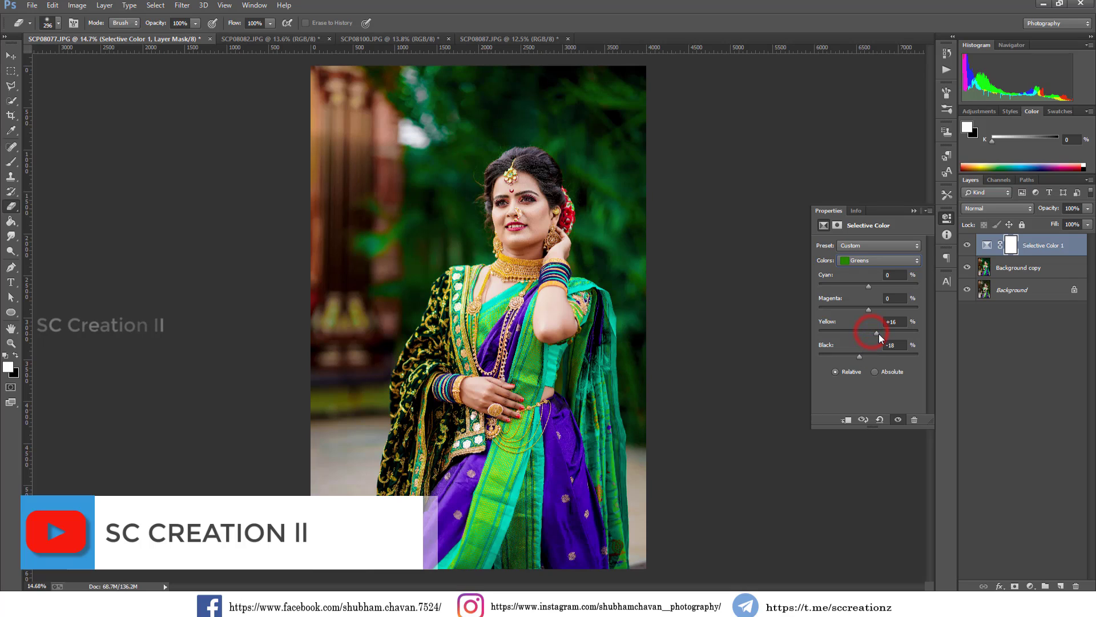
mouse_move(858, 333)
left_mouse_down()
mouse_move(915, 338)
mouse_move(801, 329)
mouse_move(859, 336)
left_mouse_up()
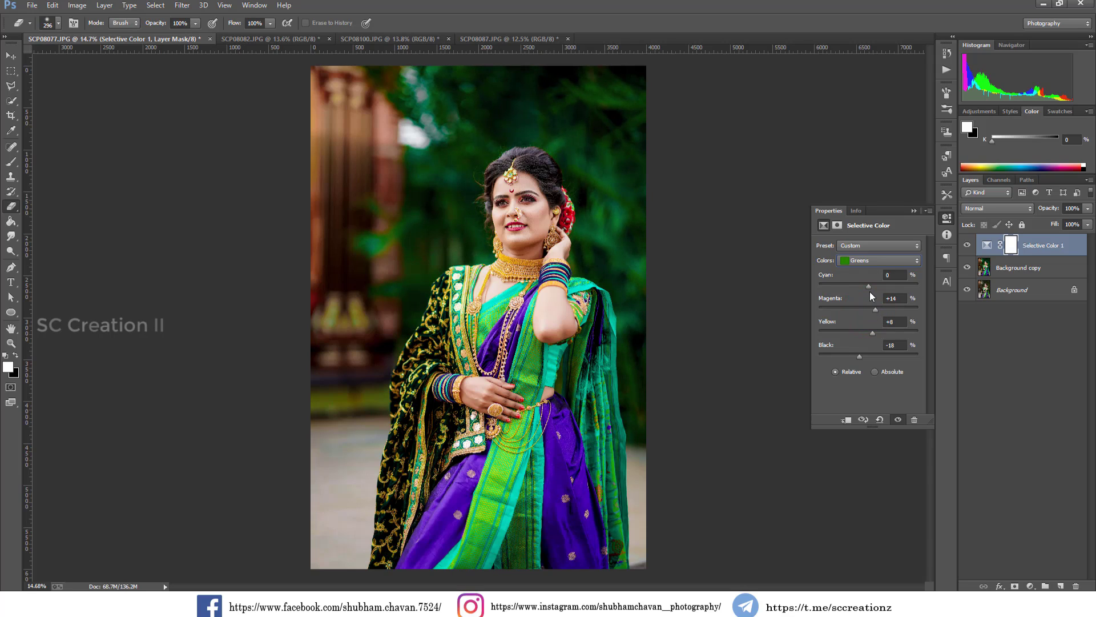
mouse_move(869, 286)
left_mouse_down()
mouse_move(853, 287)
mouse_move(877, 289)
left_mouse_up()
Toggle Selective Color 1 on and off to compare the portrait with and without it
left_click(913, 211)
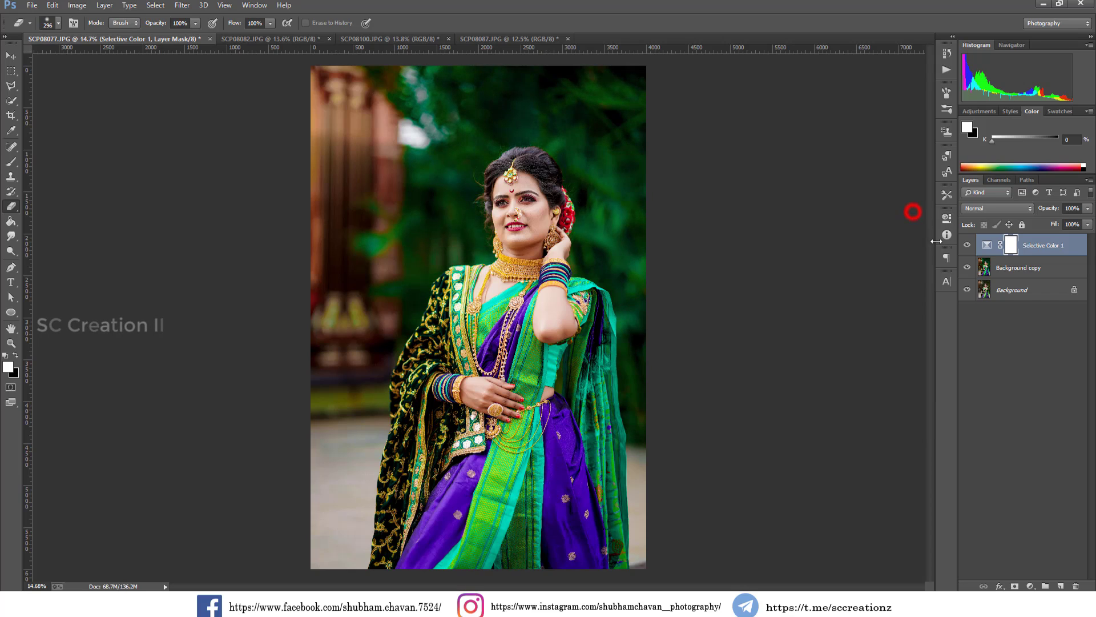
left_click(965, 247)
left_click(965, 246)
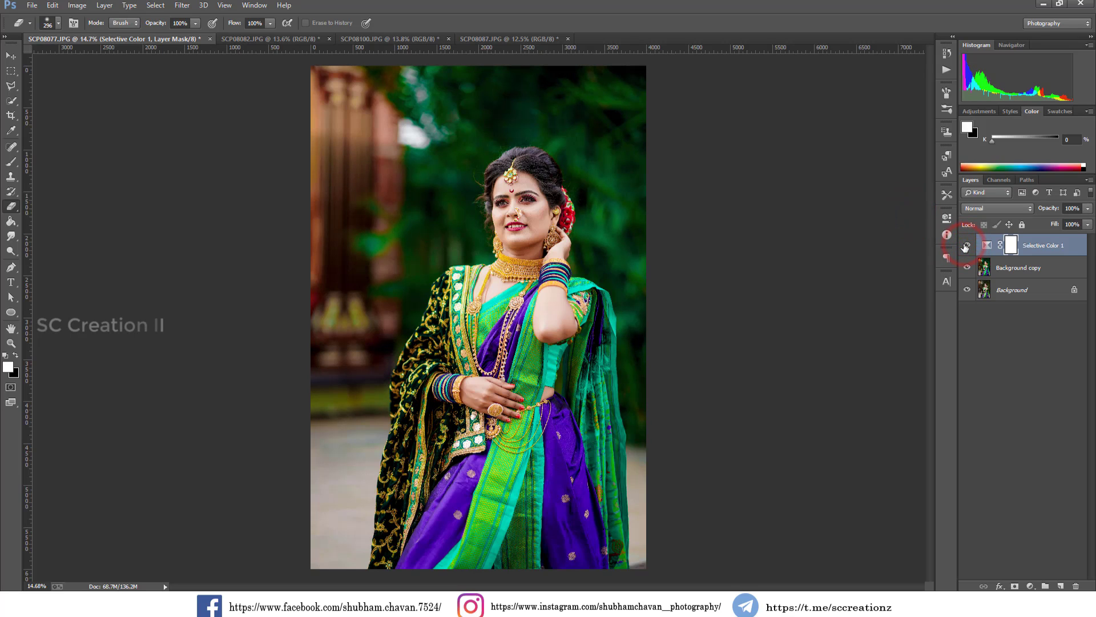
left_click(964, 246)
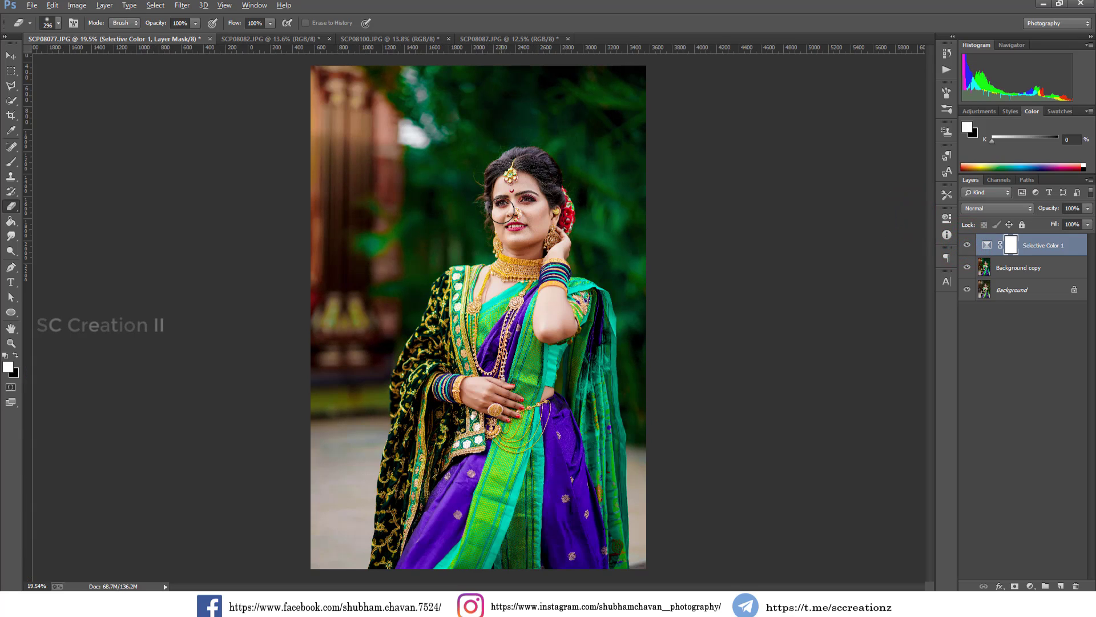
scroll(550, 221, "up", 5)
left_click(967, 247)
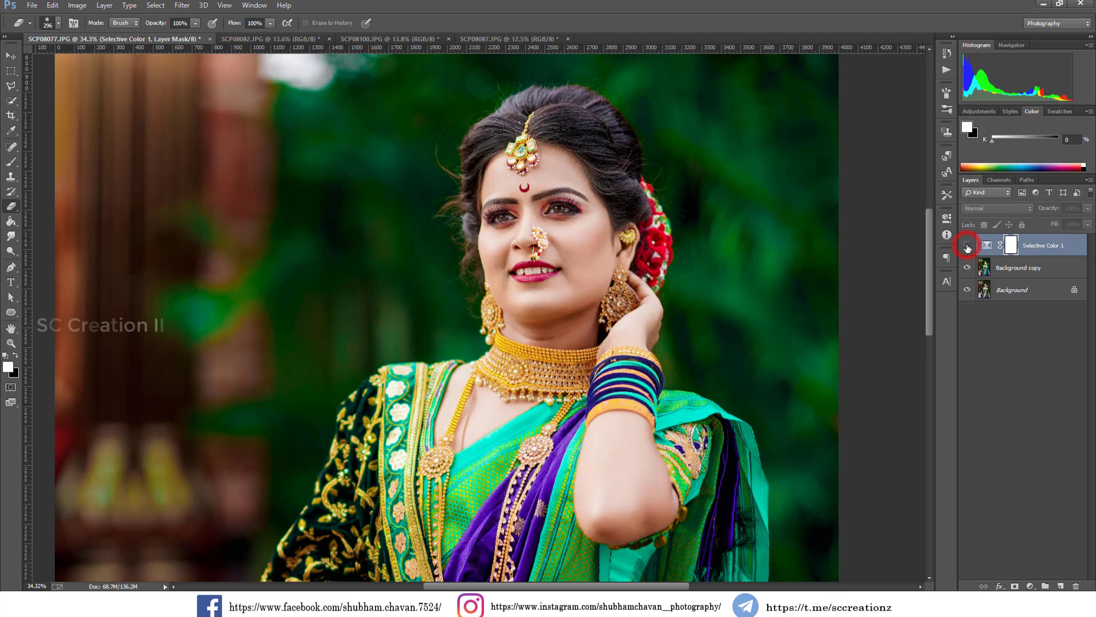
left_click(967, 246)
scroll(691, 213, "down", 5)
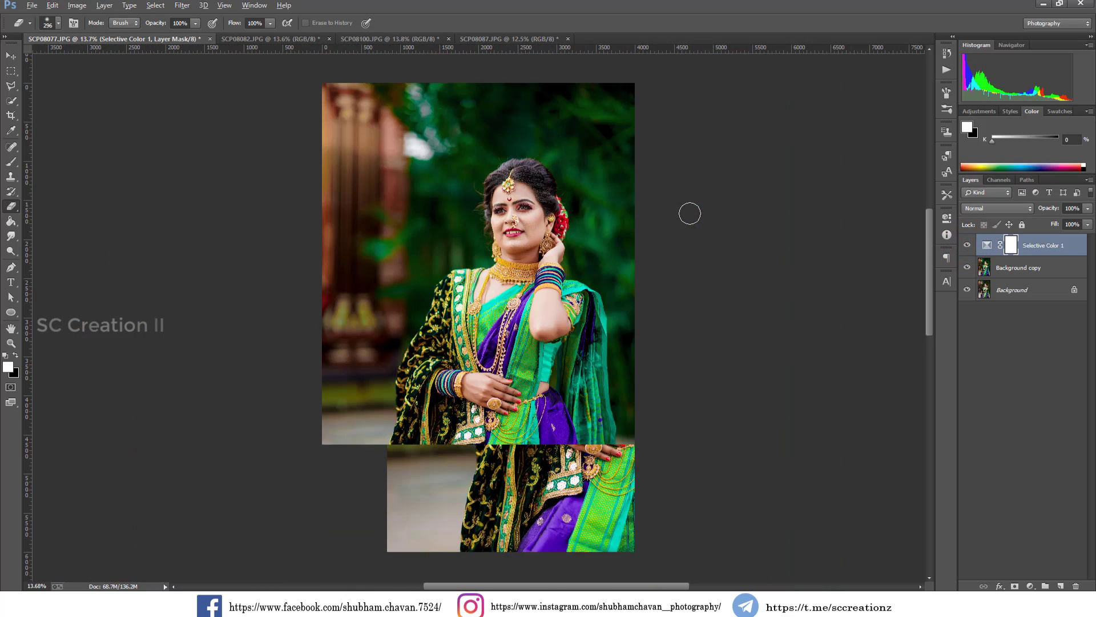
Merge Selective Color 1 down into Background copy
right_click(1060, 258)
left_click(961, 411)
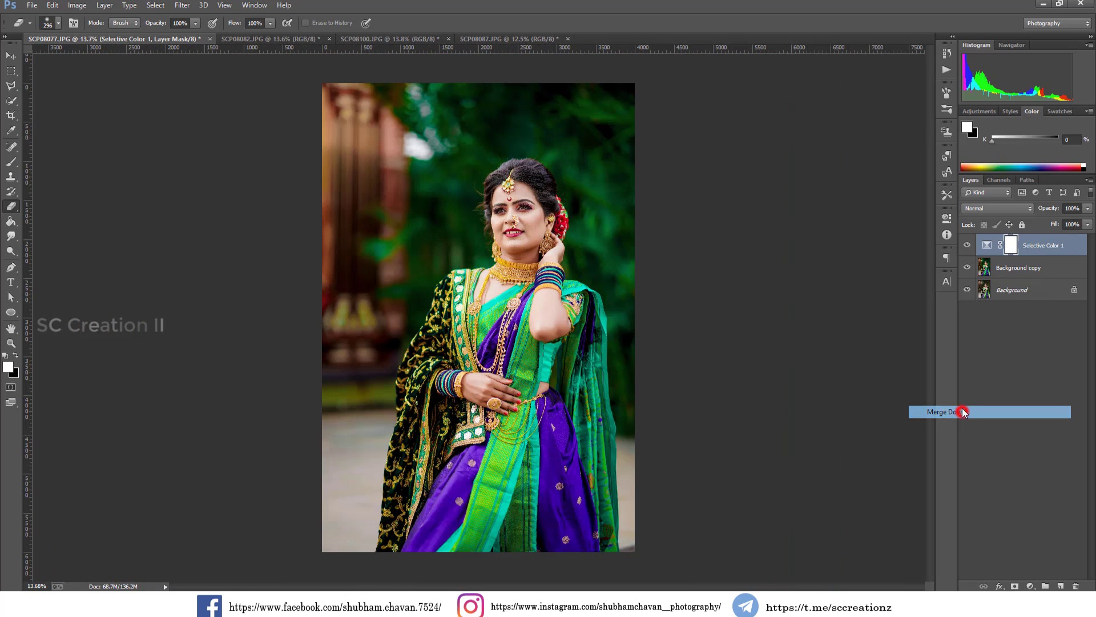
double_click(1057, 247)
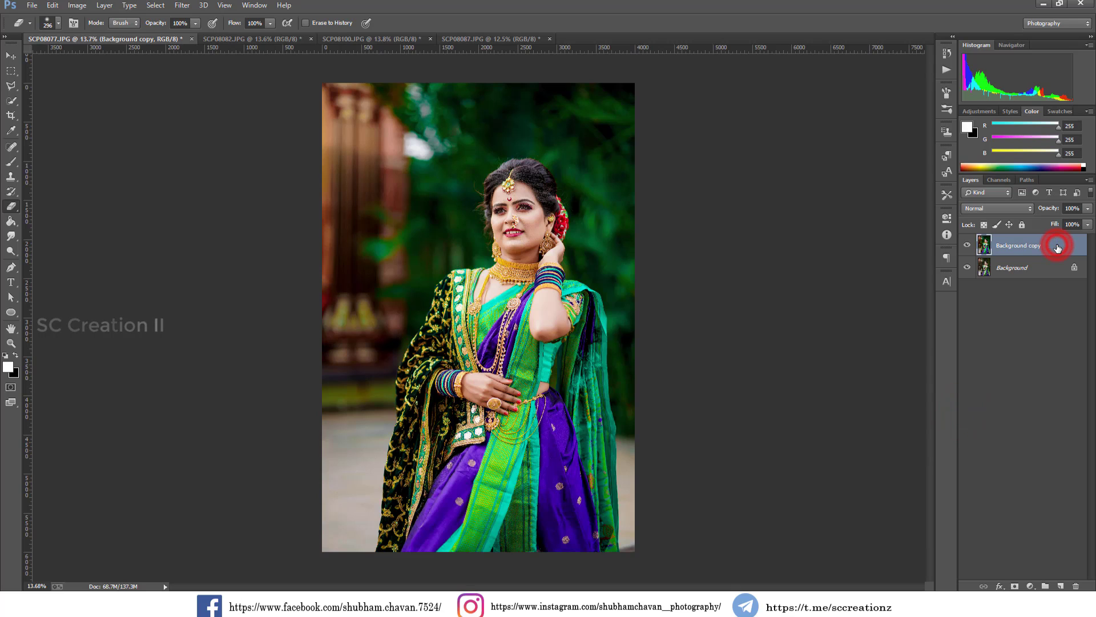
Duplicate Background copy as Background copy 2 set to Hard Light blending
left_click(1051, 132)
left_click(1012, 209)
right_click(1046, 251)
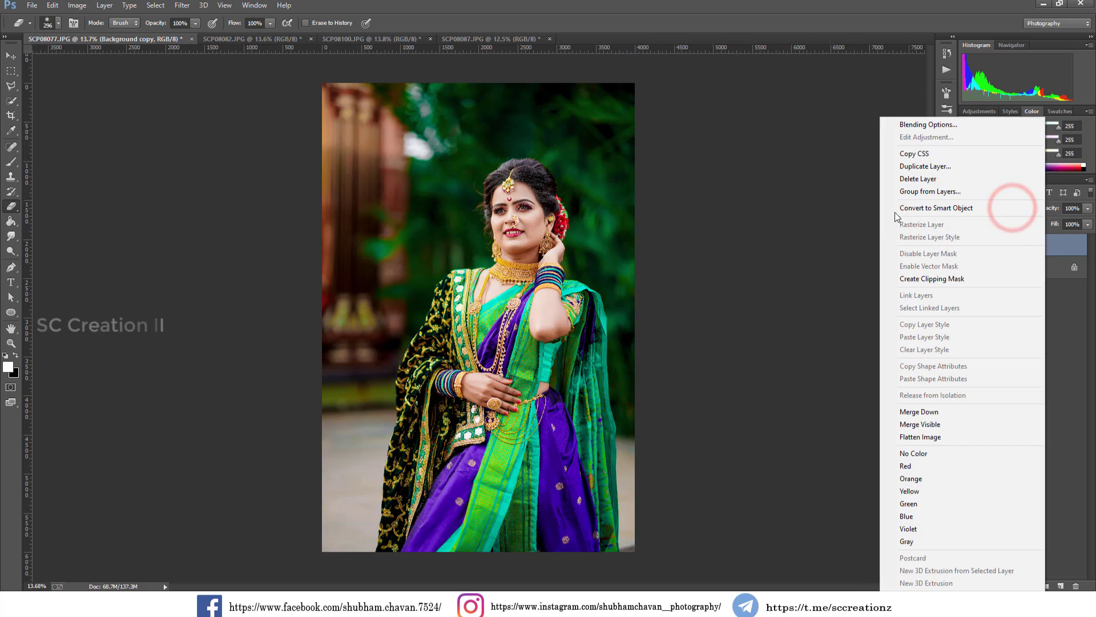
left_click(913, 168)
left_click(481, 126)
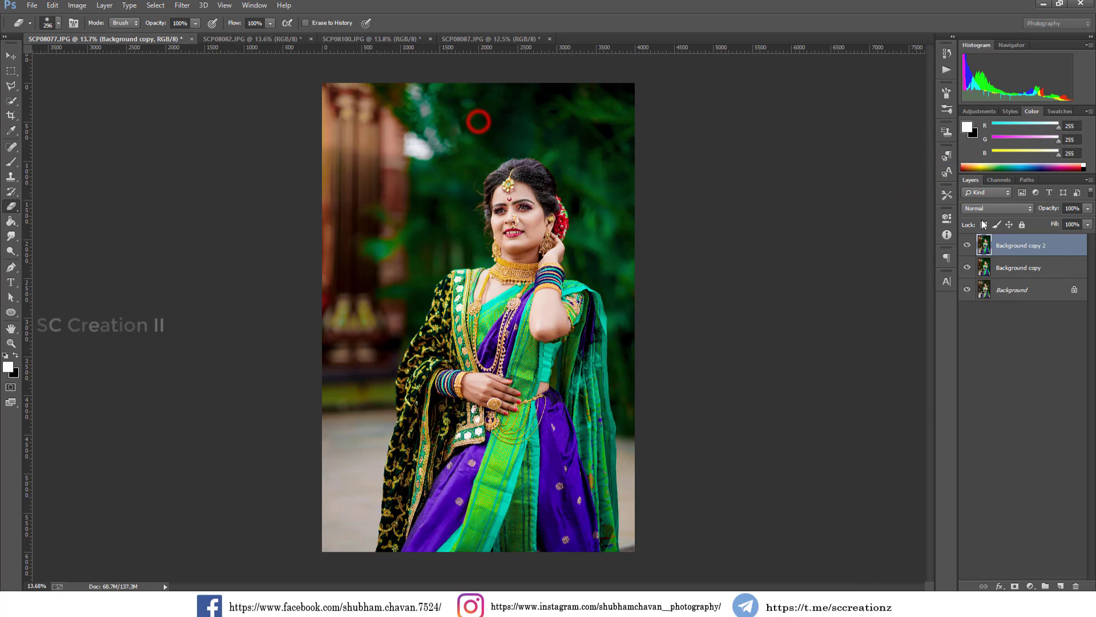
left_click(998, 208)
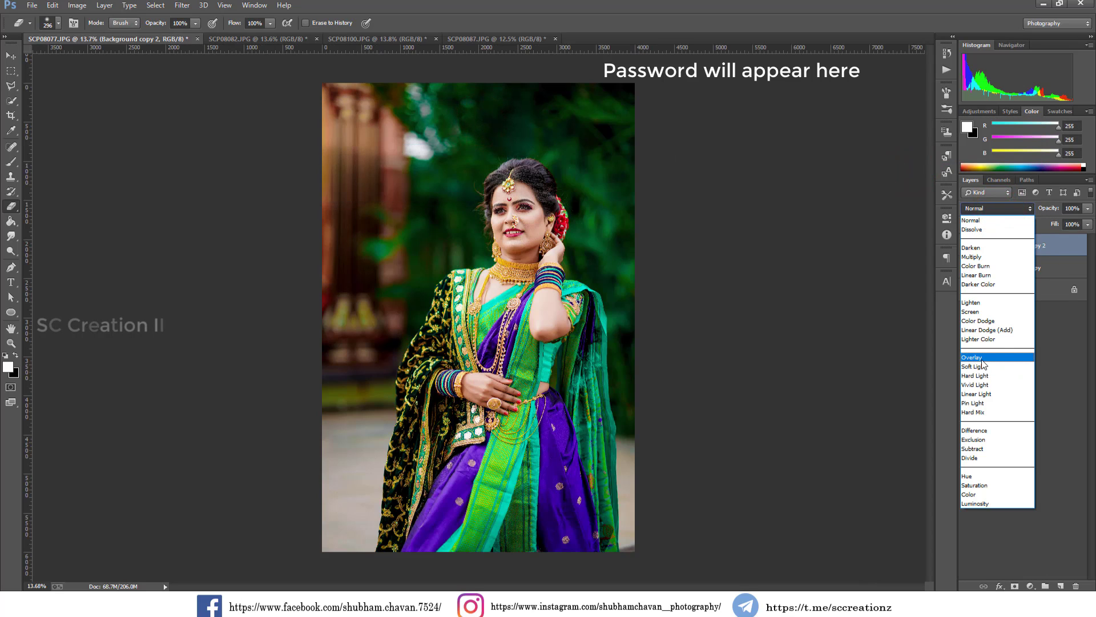
left_click(982, 381)
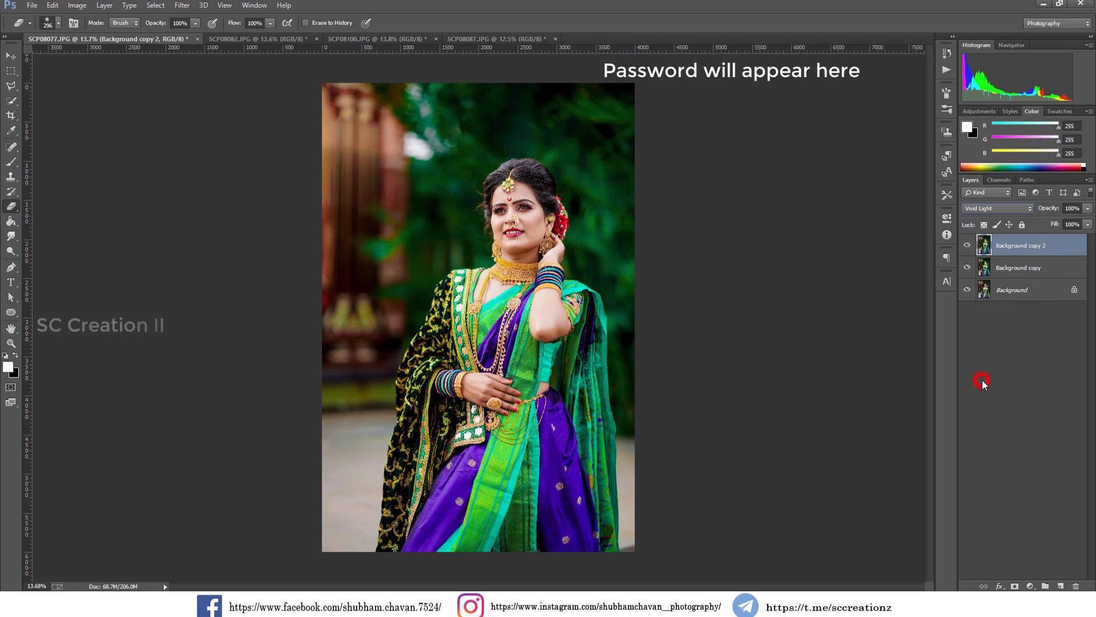
key("Up")
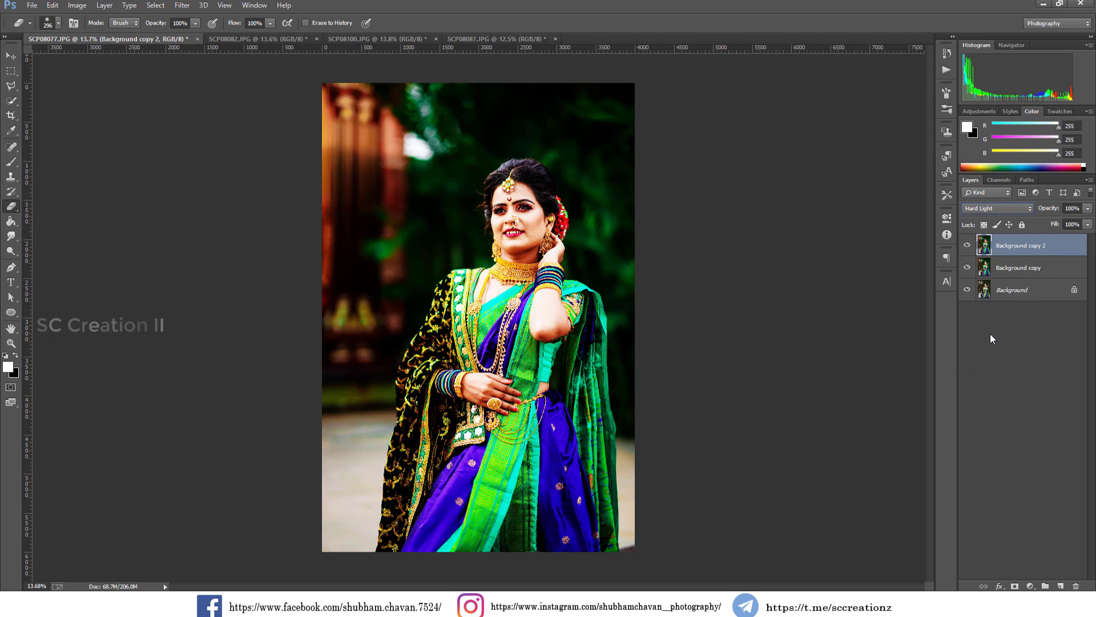
Split the Underlying Layer black slider so Background copy 2 affects only brighter tones
double_click(1084, 246)
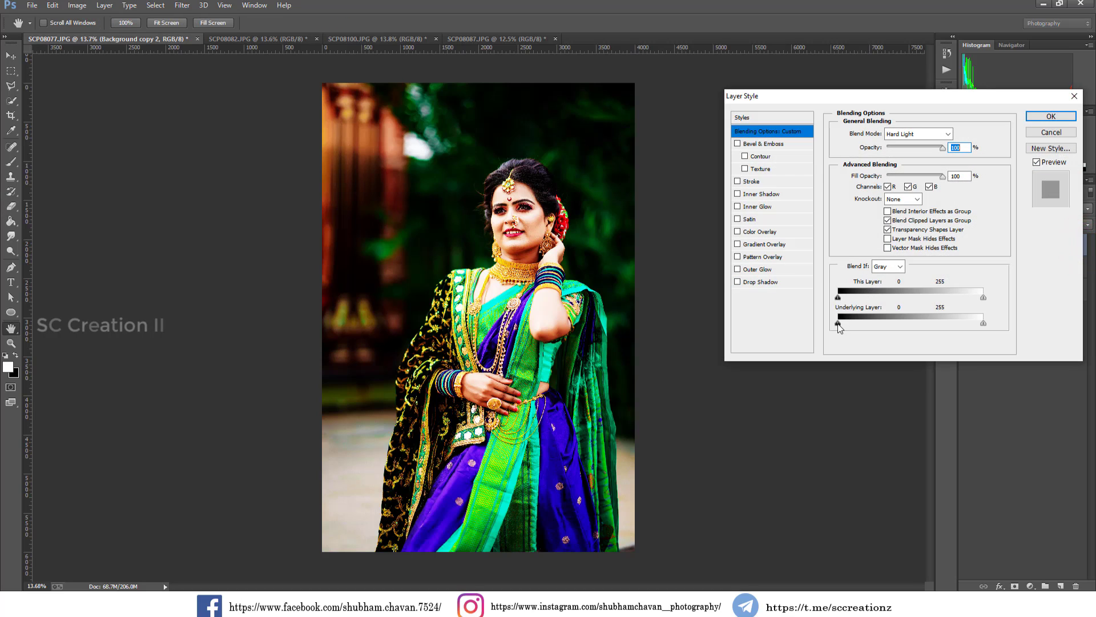
left_click_drag(839, 324, 908, 329)
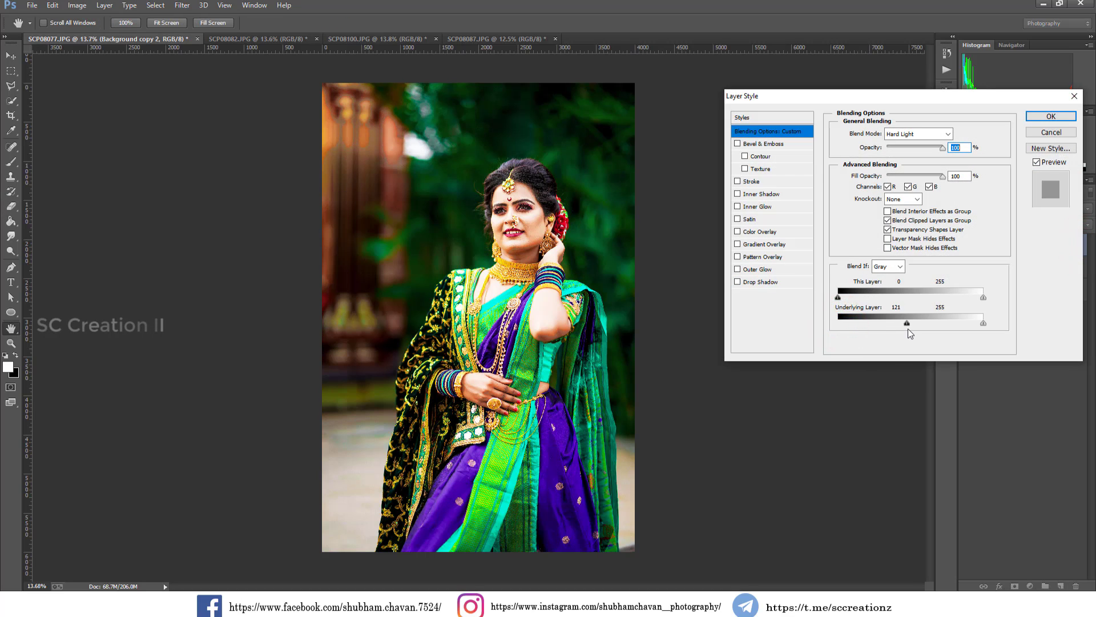
left_click(906, 323, "alt")
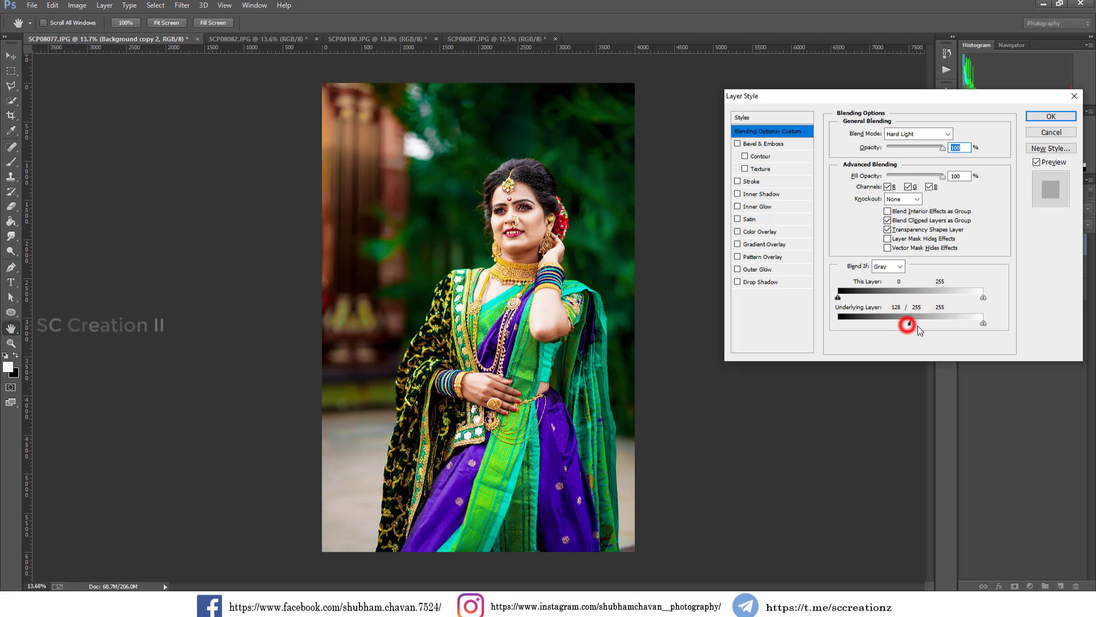
left_click_drag(917, 326, 926, 326)
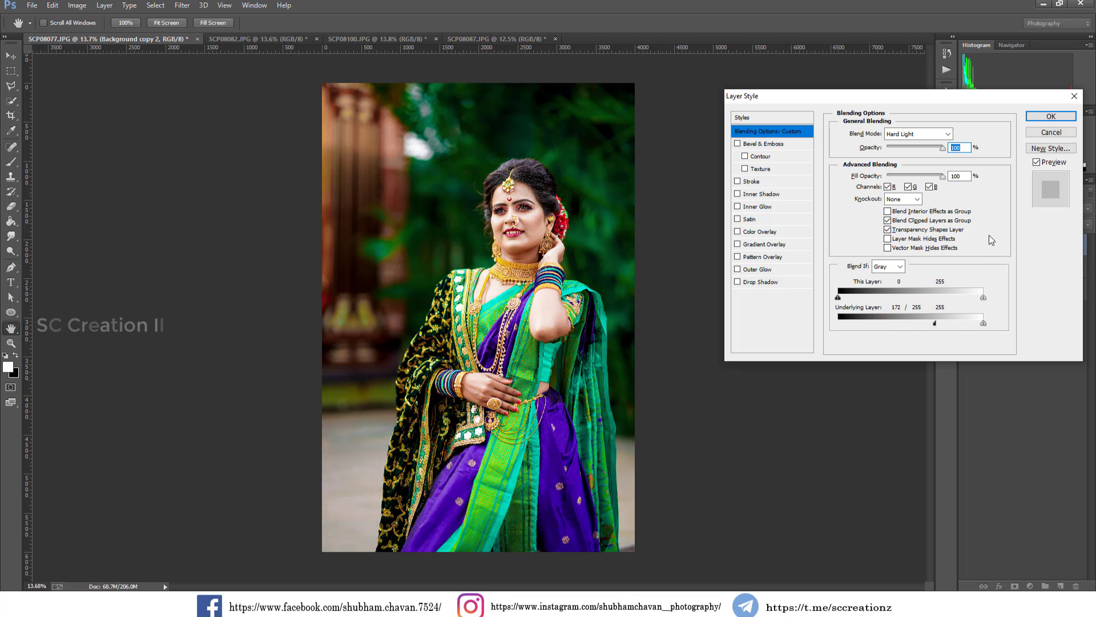
left_click(1050, 117)
key("e")
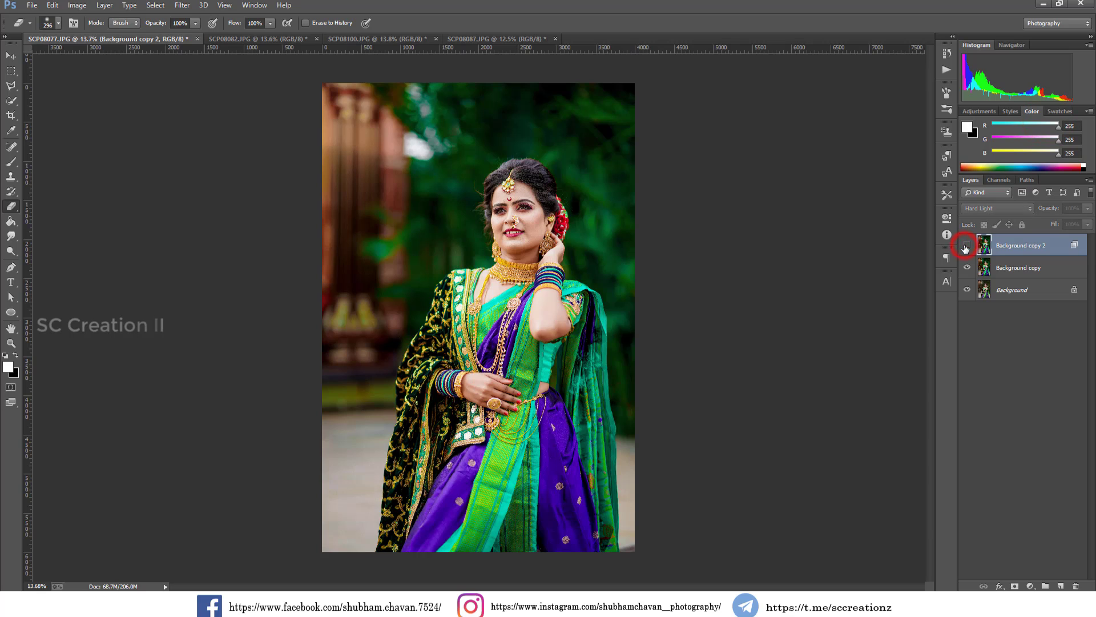
Lower Background copy 2's opacity to 39%, toggling it to compare the subtler effect
scroll(488, 218, "up", 5)
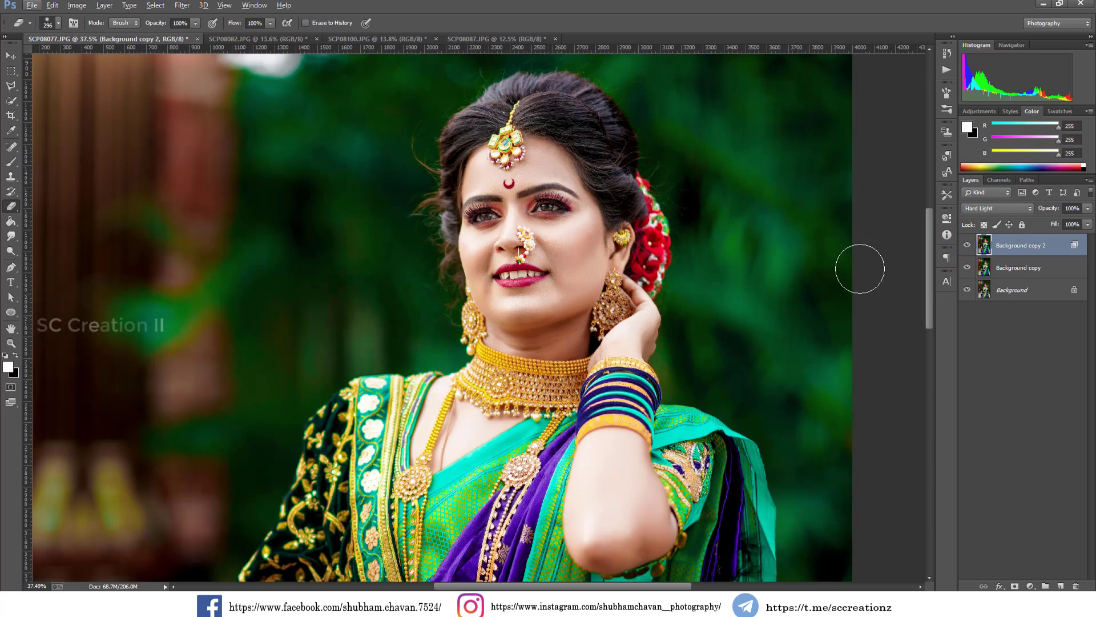
left_click(967, 245)
left_click(968, 246)
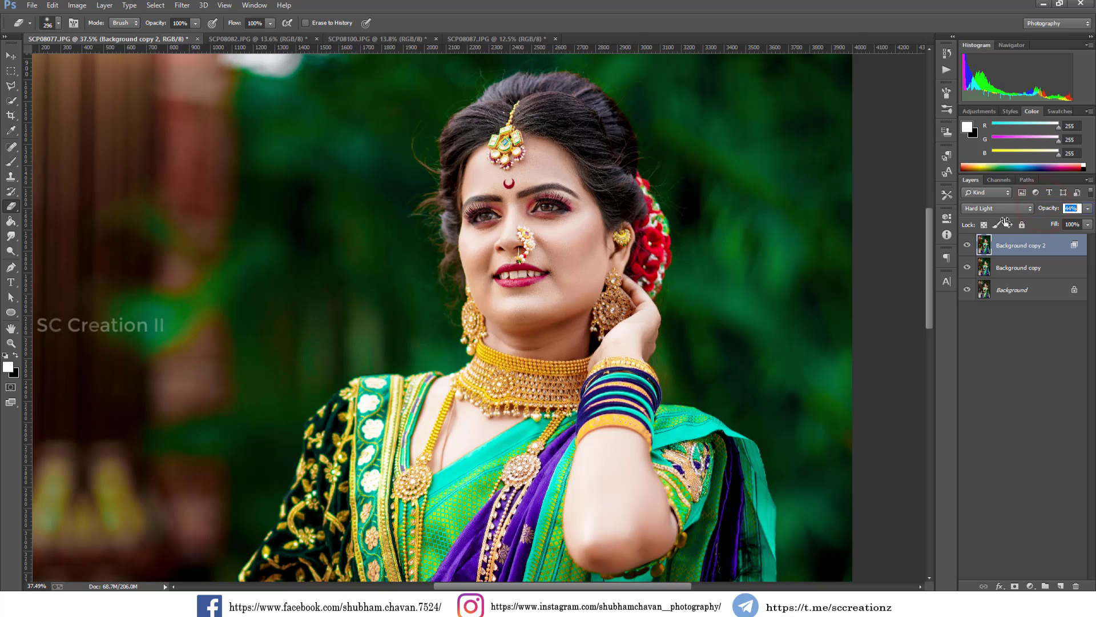
left_click_drag(1016, 213, 996, 222)
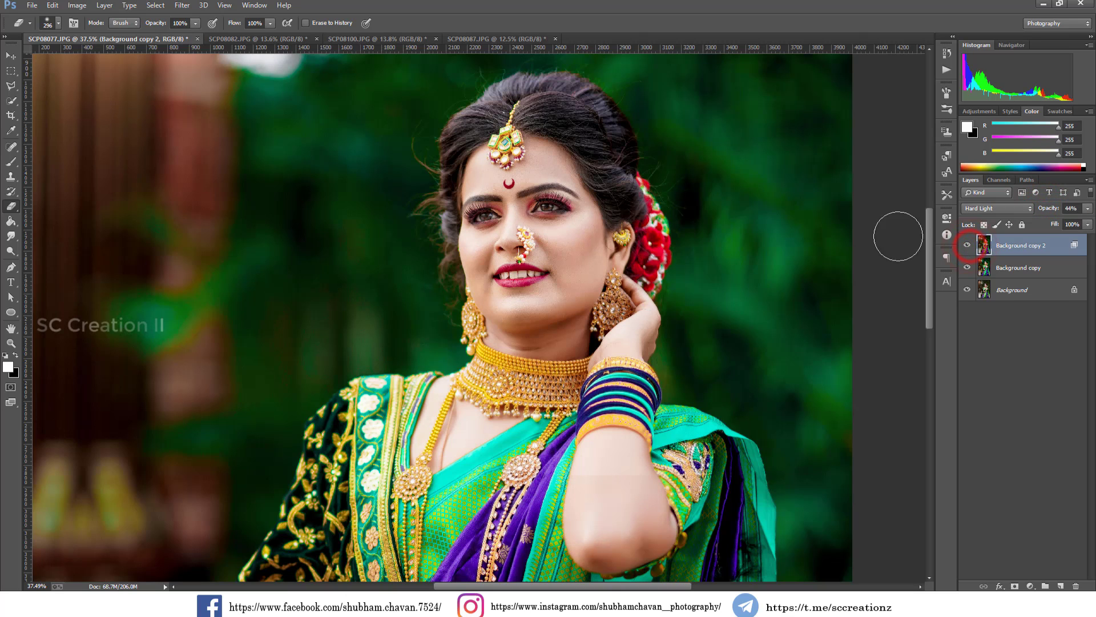
scroll(678, 196, "down", 2)
scroll(668, 205, "down", 1)
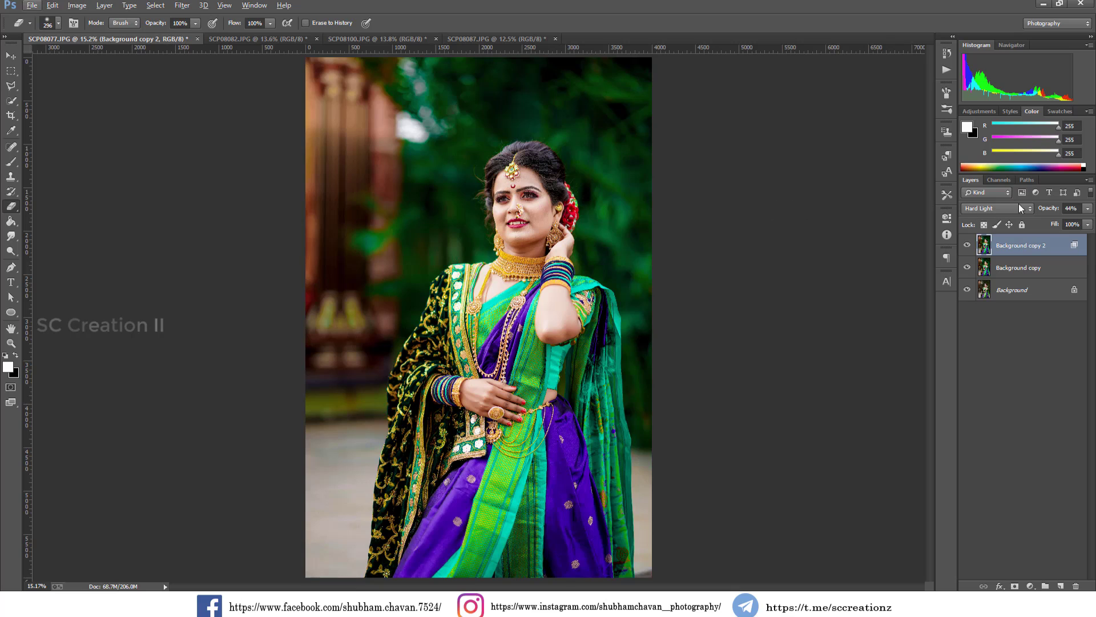
left_click_drag(1048, 208, 1048, 212)
key("Return")
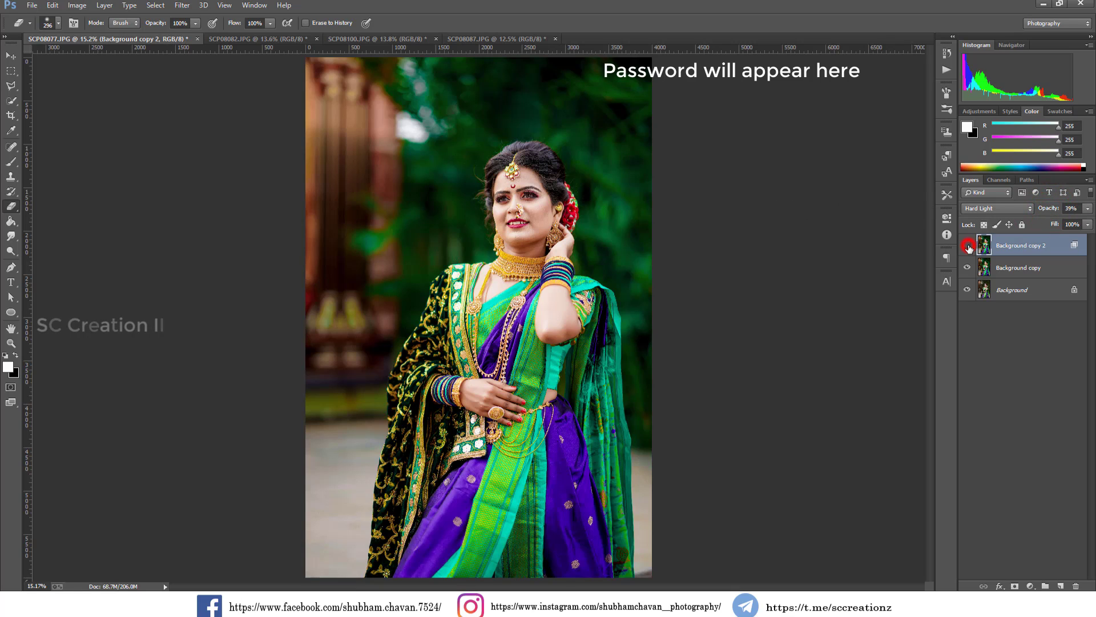
left_click(967, 245)
left_click(9, 56)
Load the deep green sc creation II.xmp preset in the Camera Raw Filter on SCP08082
left_click(281, 39)
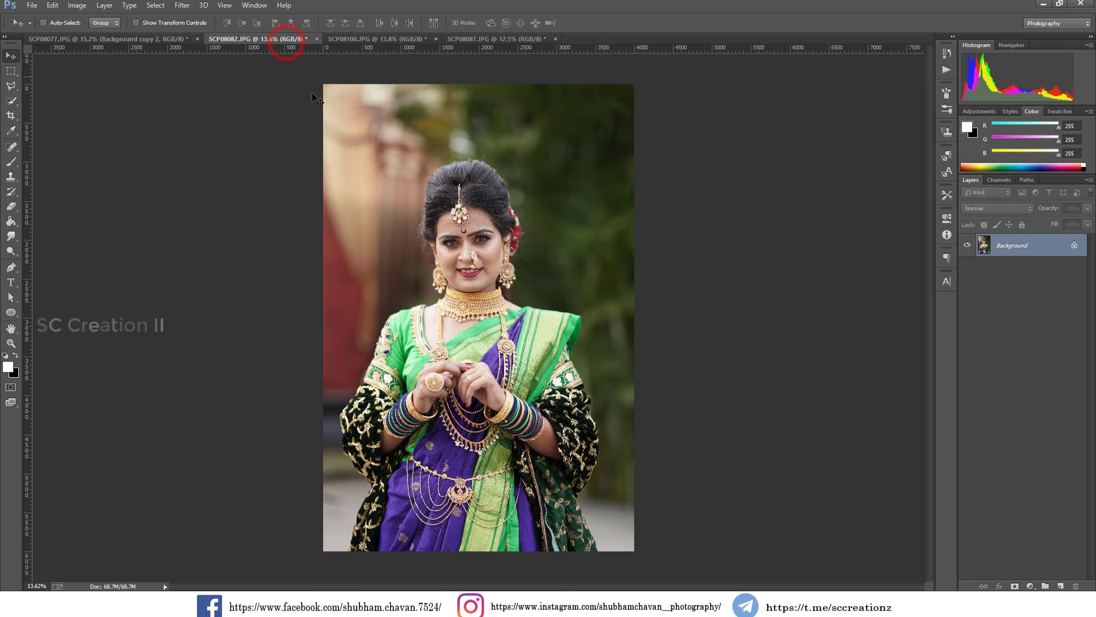
left_click(182, 5)
left_click(235, 71)
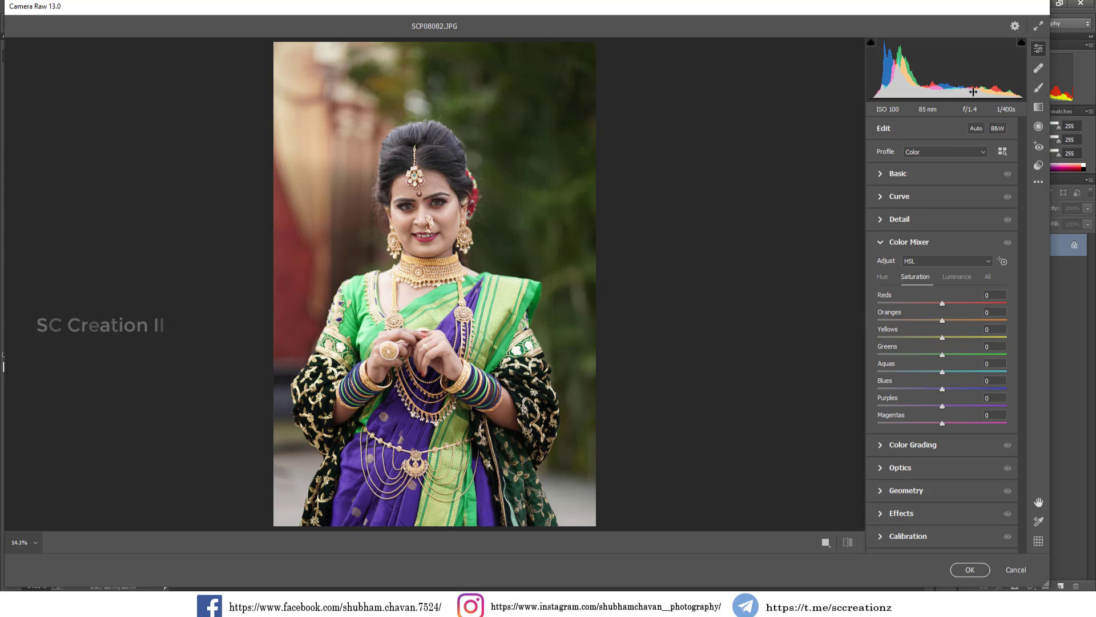
left_click(1039, 182)
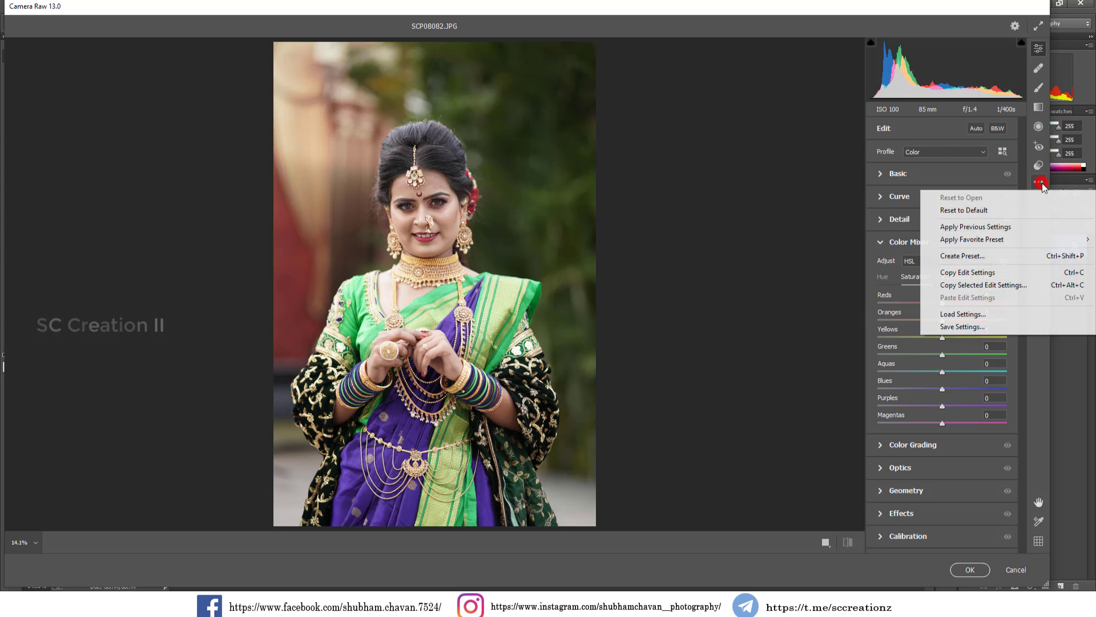
left_click(978, 314)
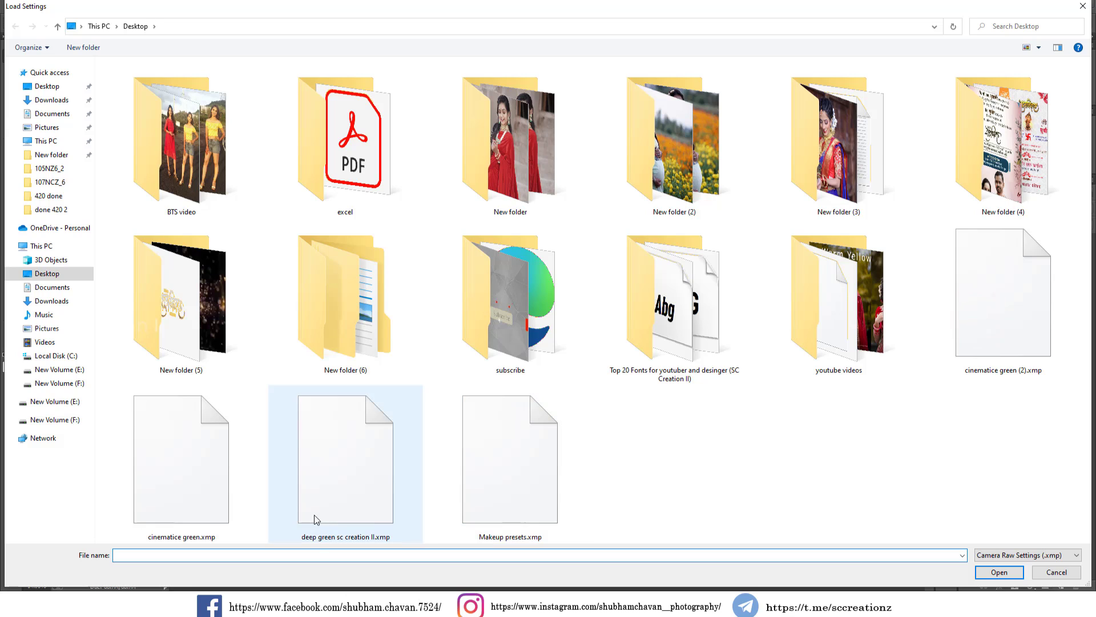
left_click(365, 501)
left_click(996, 572)
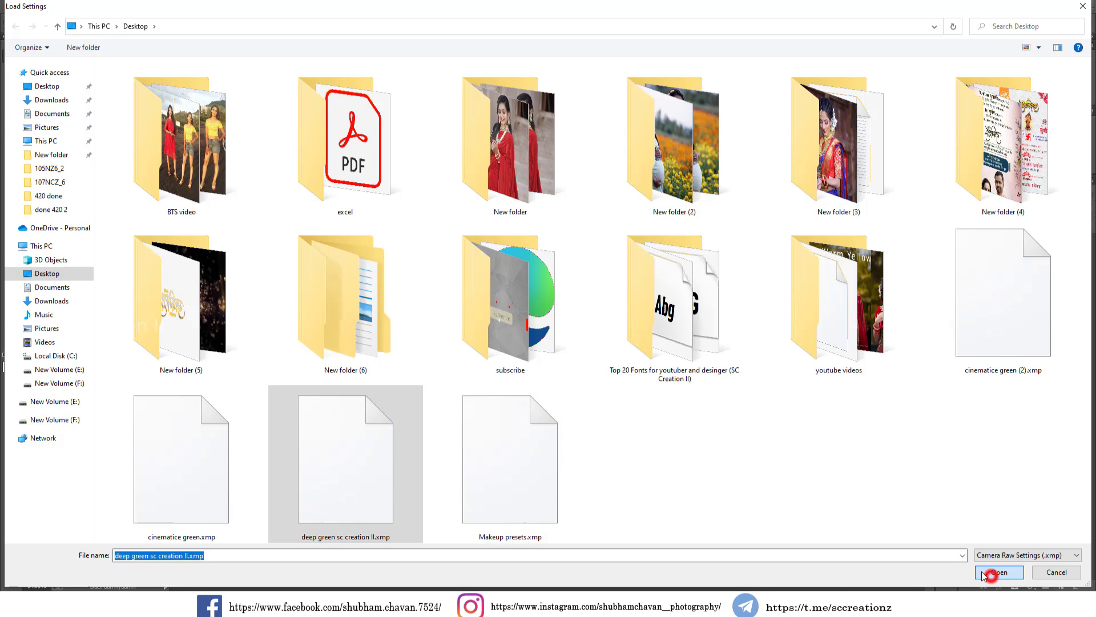
Check the grade before and after, strengthen the vignette, and apply it
left_click(424, 201)
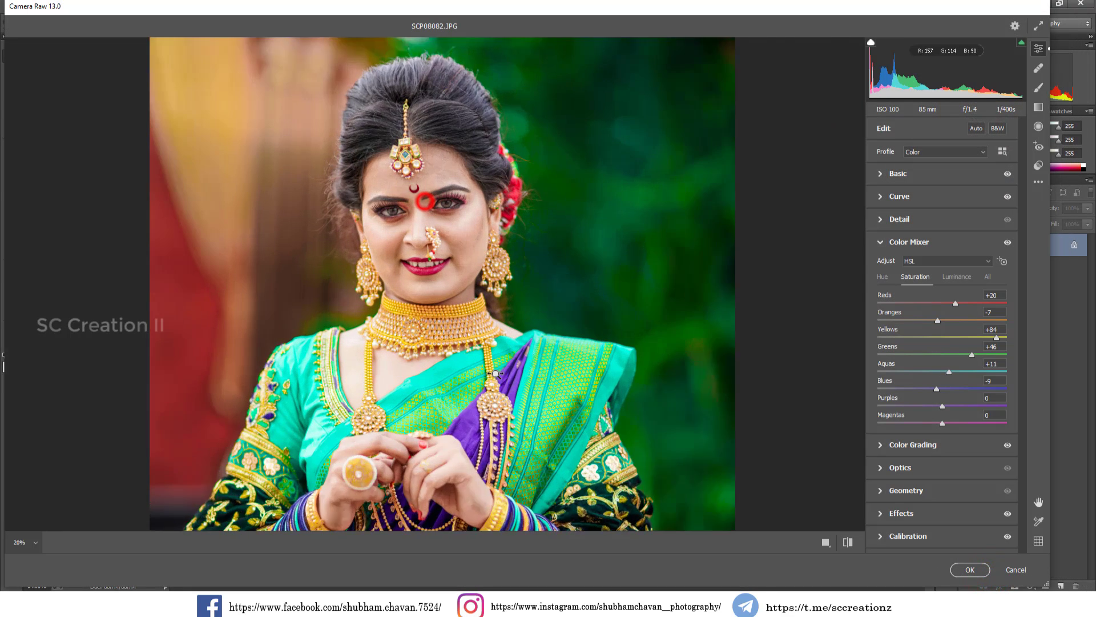
left_click(442, 262)
left_click(827, 542)
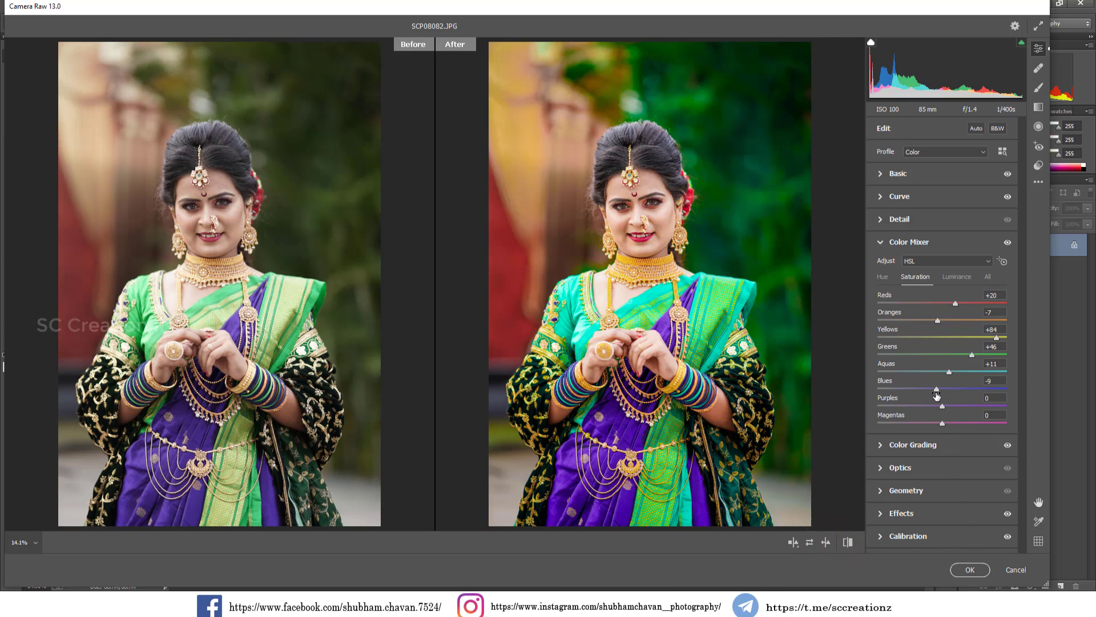
left_click(901, 514)
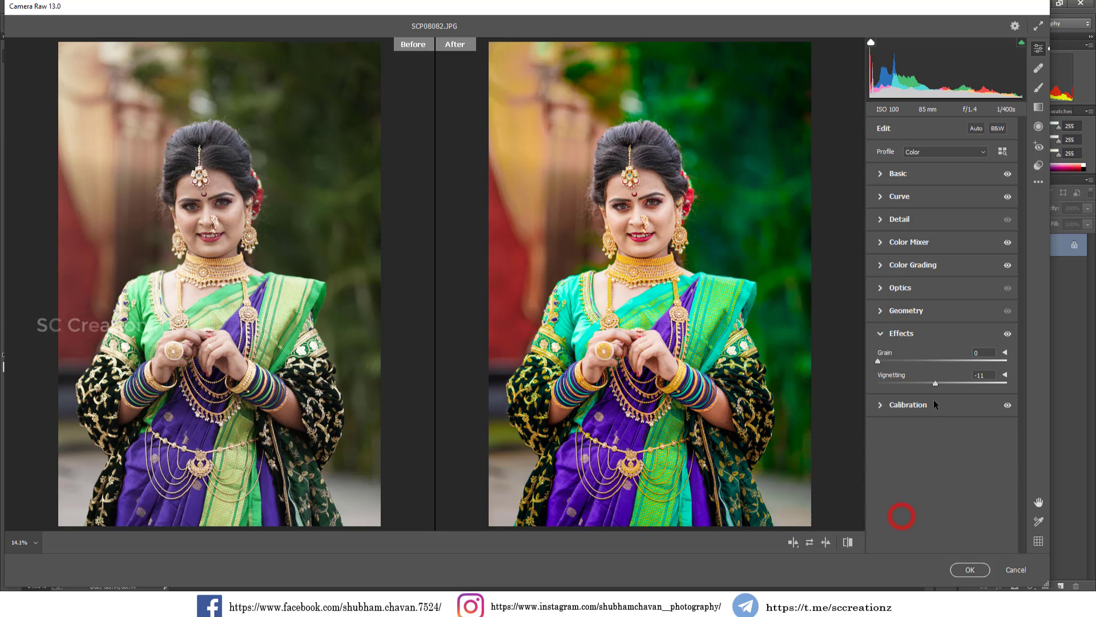
left_click_drag(934, 386, 925, 383)
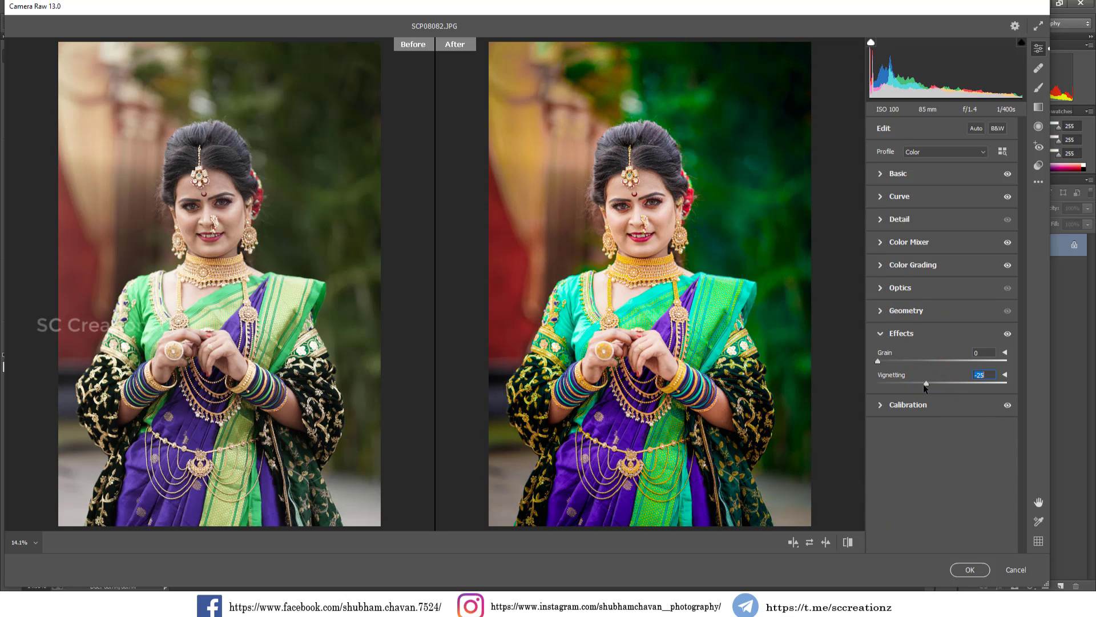
left_click(970, 570)
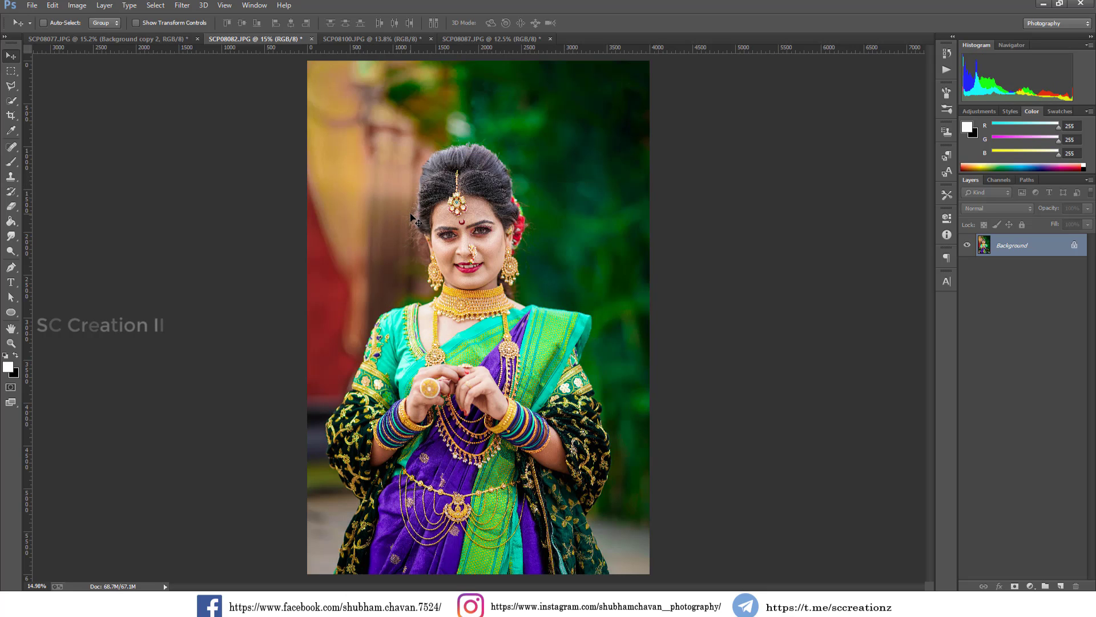
Reapply the last Camera Raw filter to give SCP08100.JPG the same deep-green grade
scroll(412, 216, "up", 1, "alt")
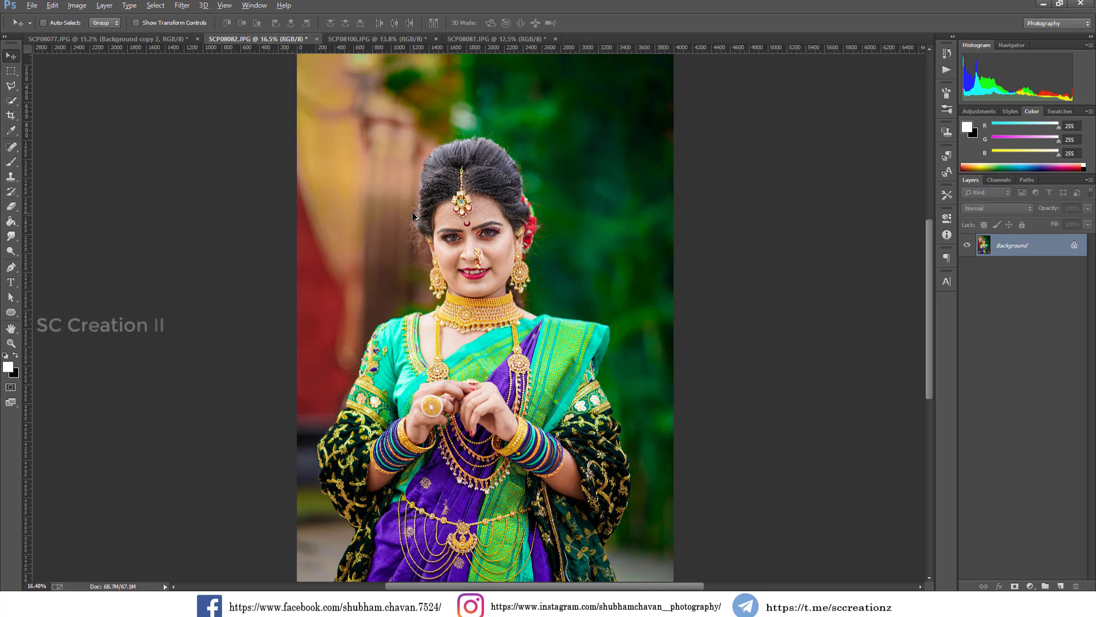
scroll(393, 128, "down", 1, "alt")
left_click(360, 39)
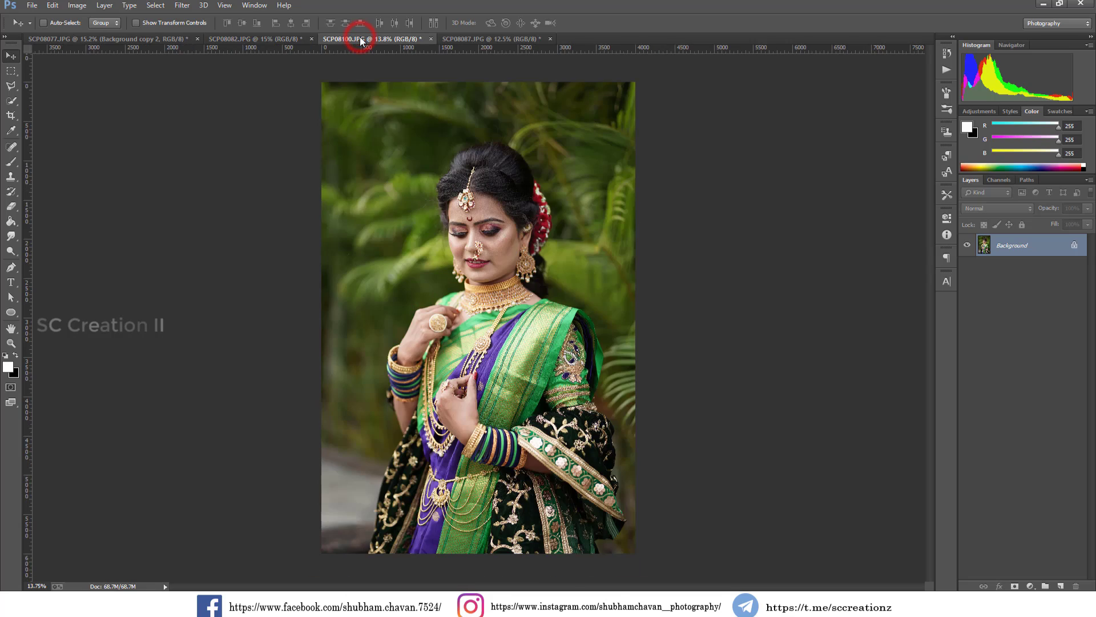
key("ctrl+0")
left_click(182, 5)
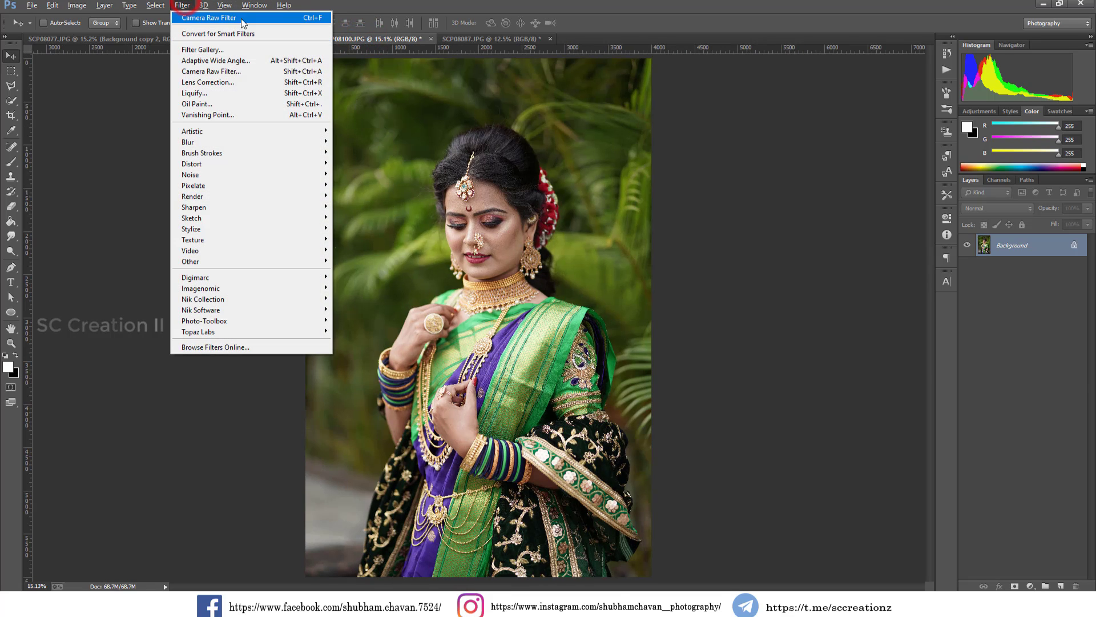
left_click(270, 18)
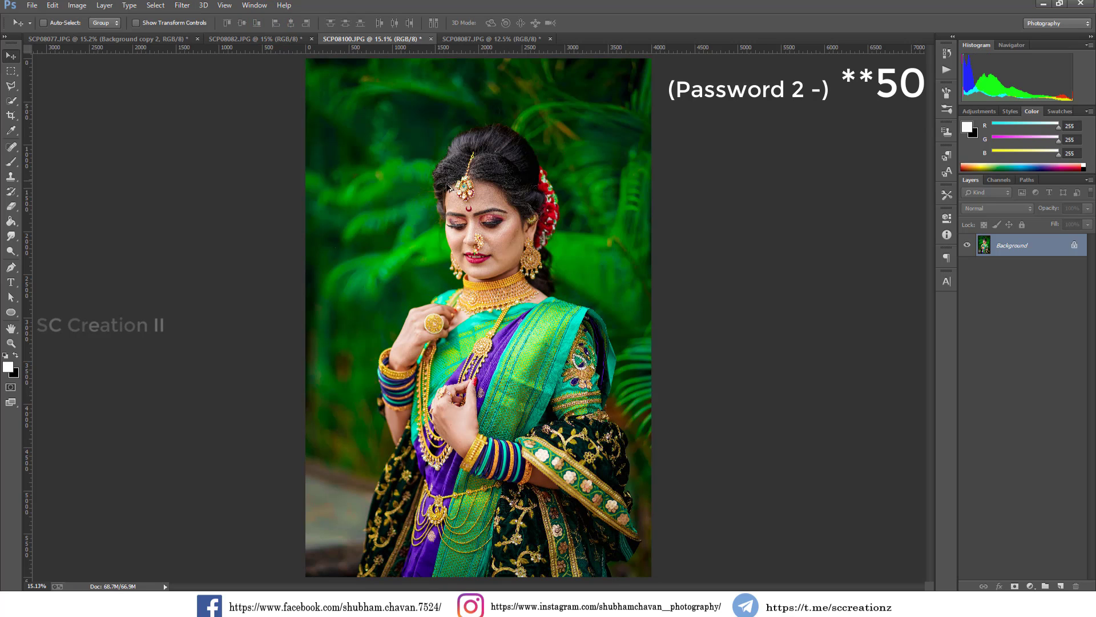
Switch to the SCP08087.JPG photo
scroll(468, 200, "up", 4, "alt")
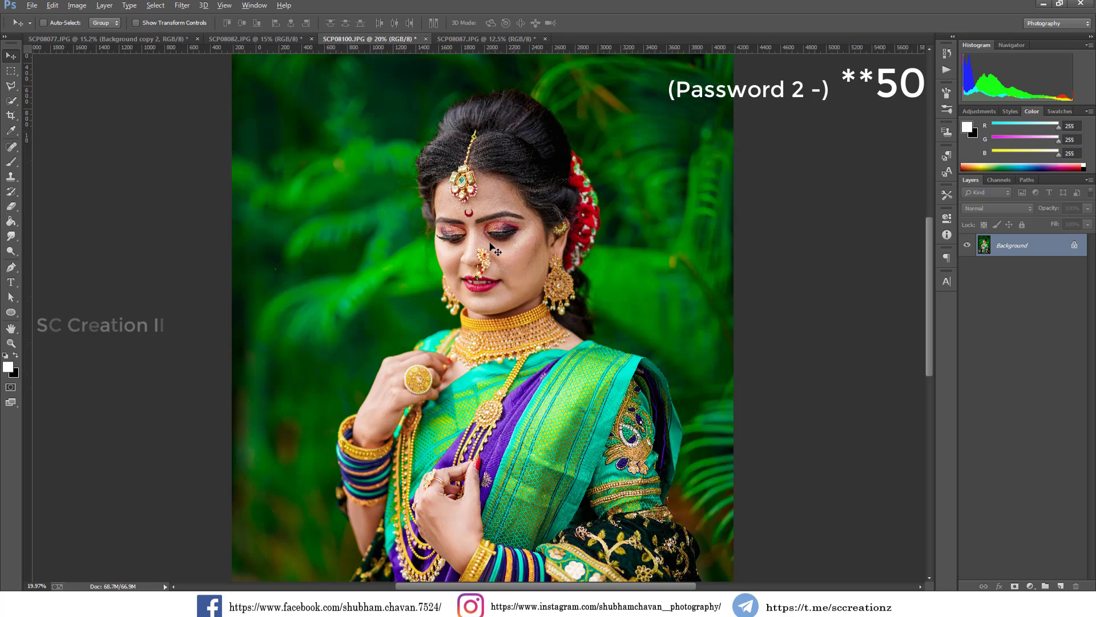
scroll(490, 245, "down", 3, "alt")
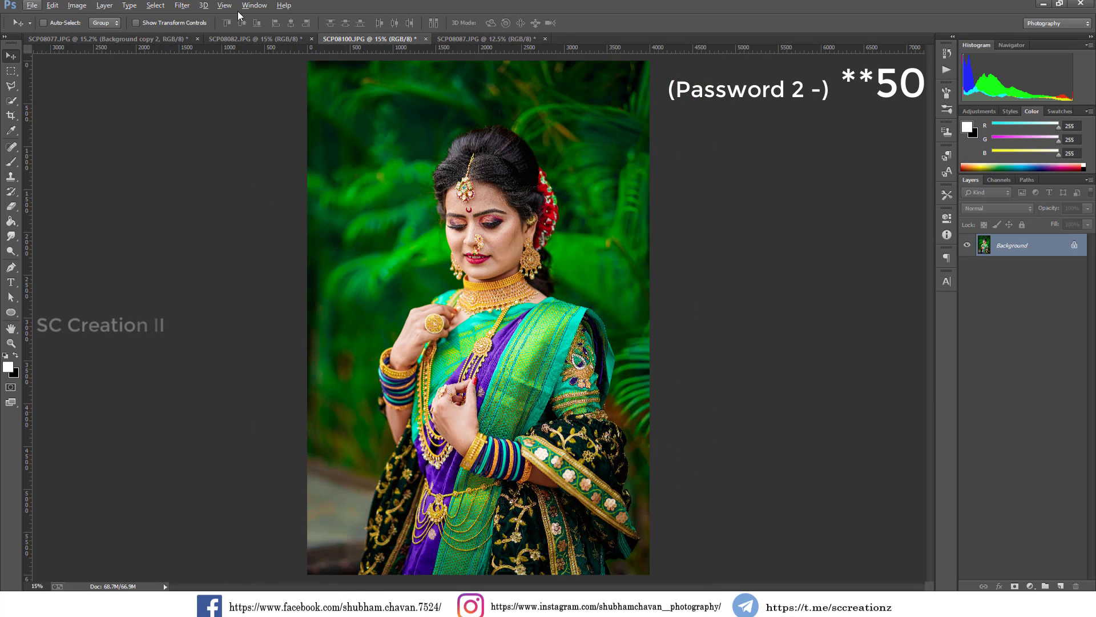
left_click(451, 40)
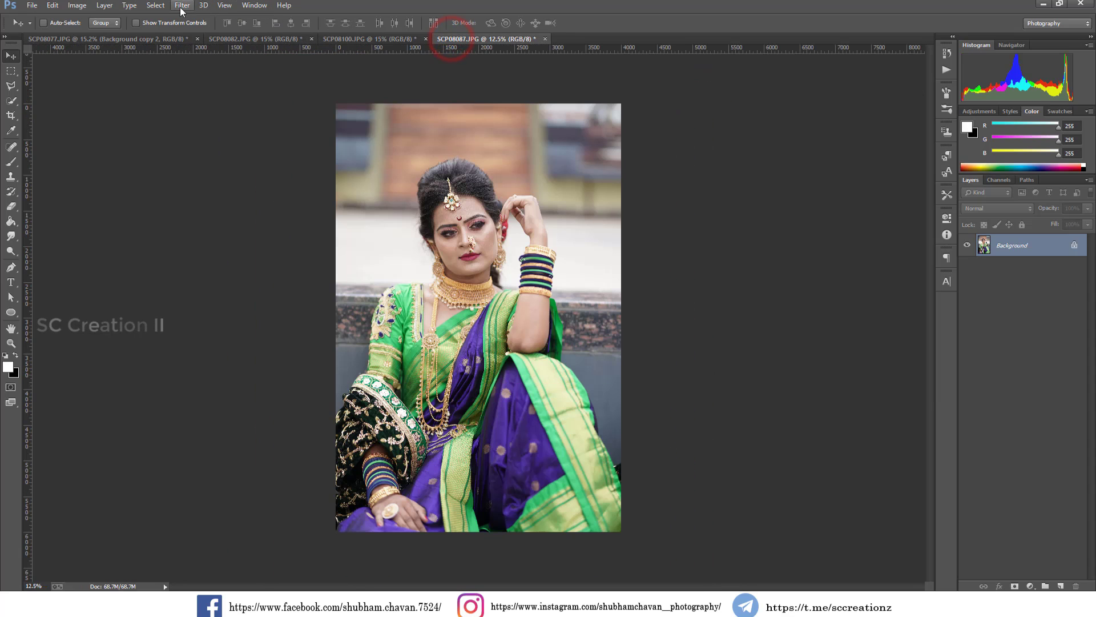
Give SCP08087.JPG the green grade, then darken the vignette and raise Blue Primary saturation and Clarity
left_click(181, 8)
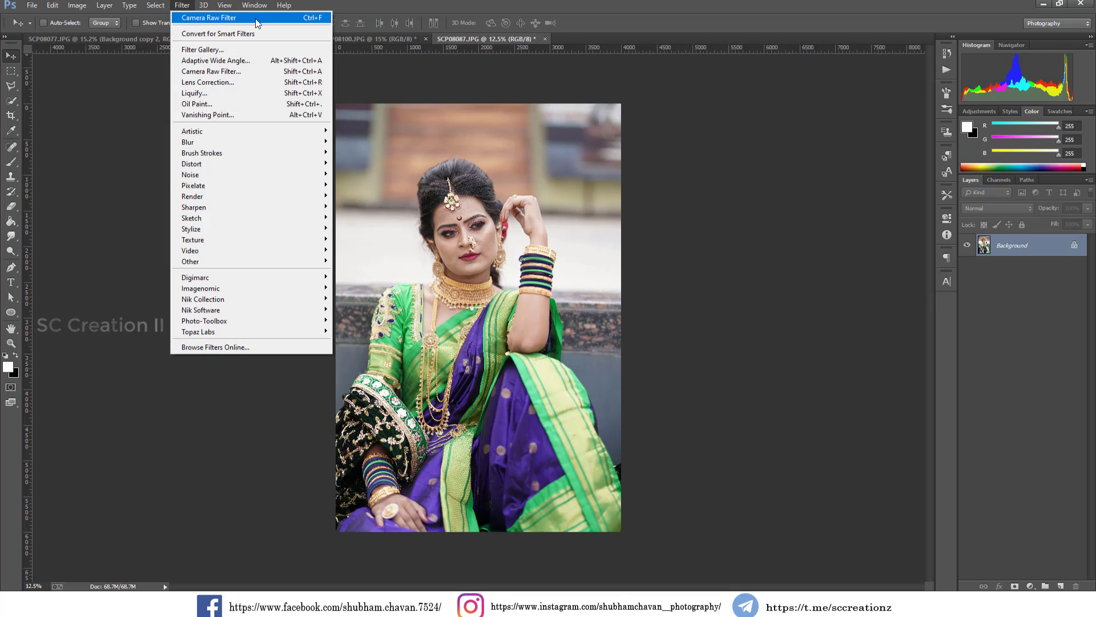
left_click(256, 19)
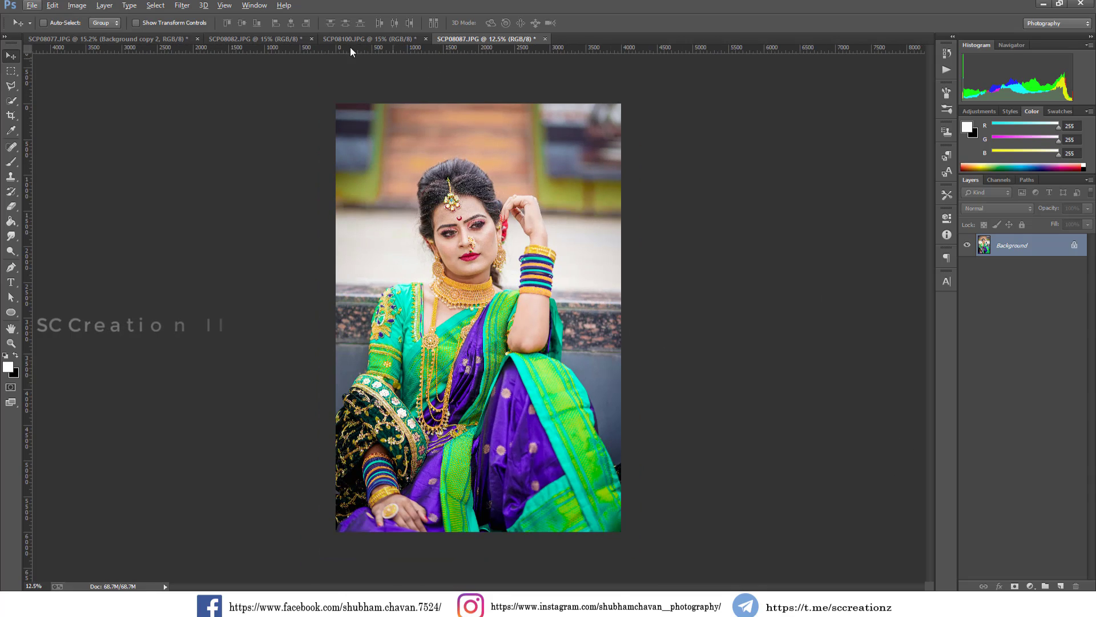
left_click(182, 5)
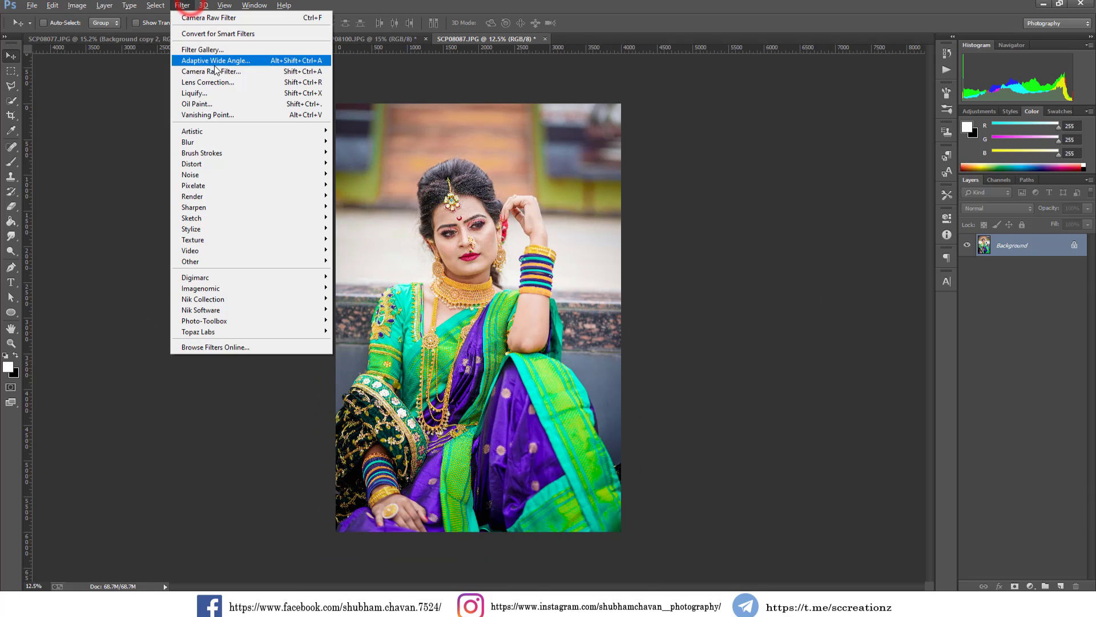
left_click(216, 68)
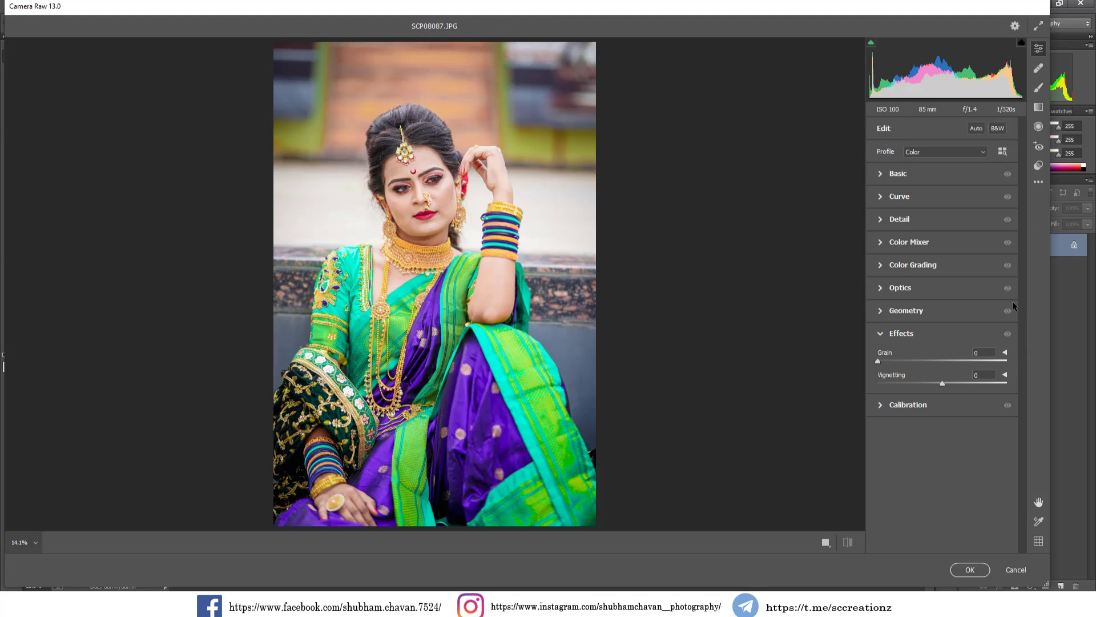
left_click_drag(942, 384, 932, 383)
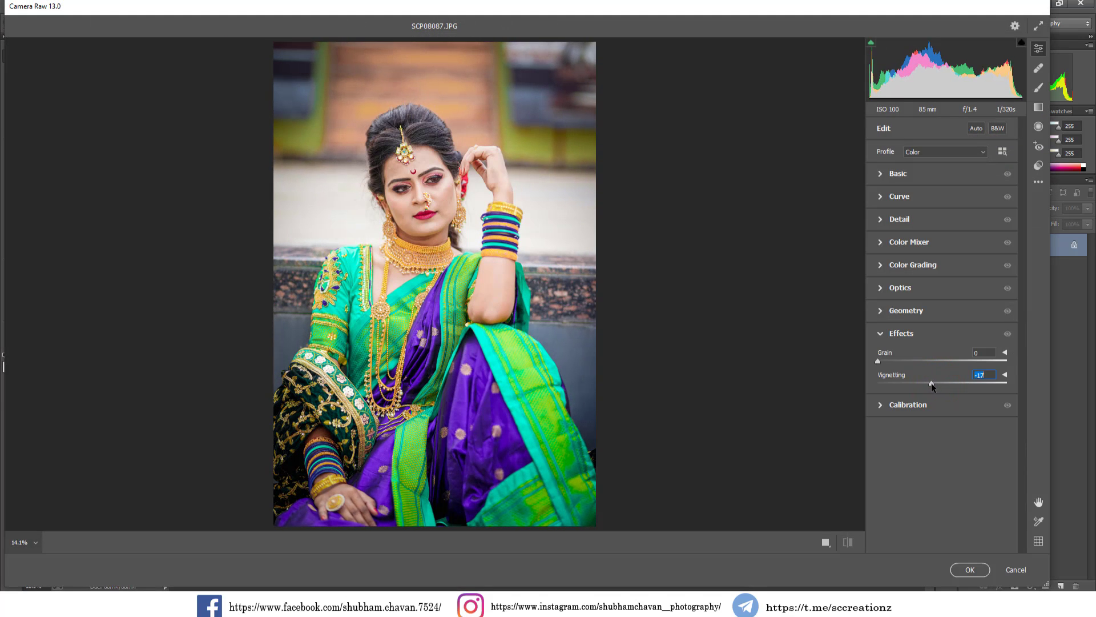
left_click(907, 407)
left_click_drag(963, 541, 950, 547)
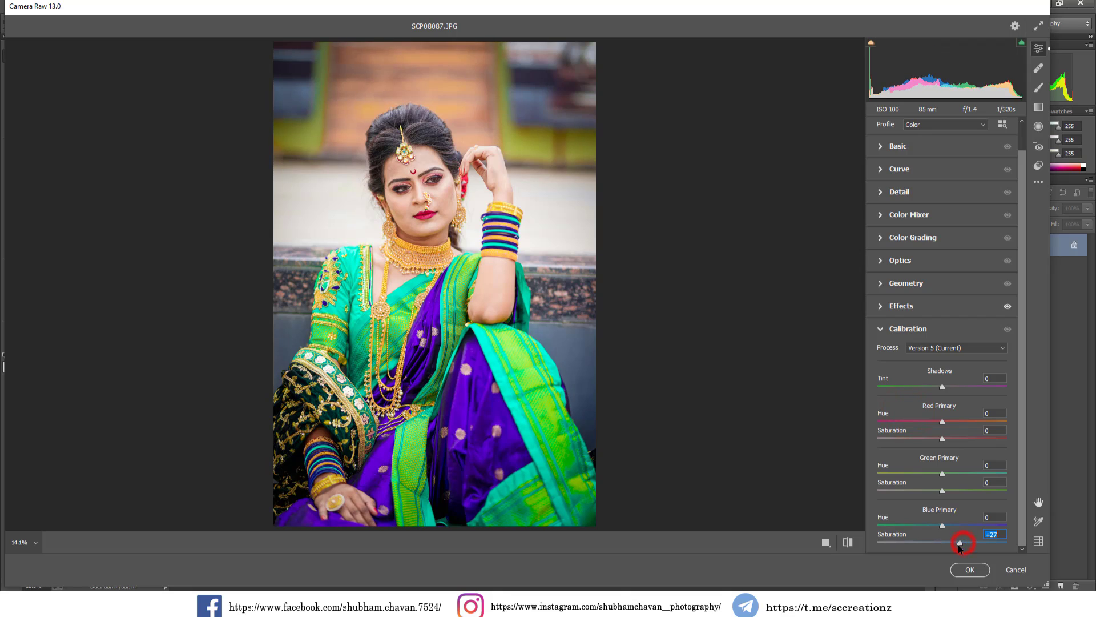
left_click(881, 148)
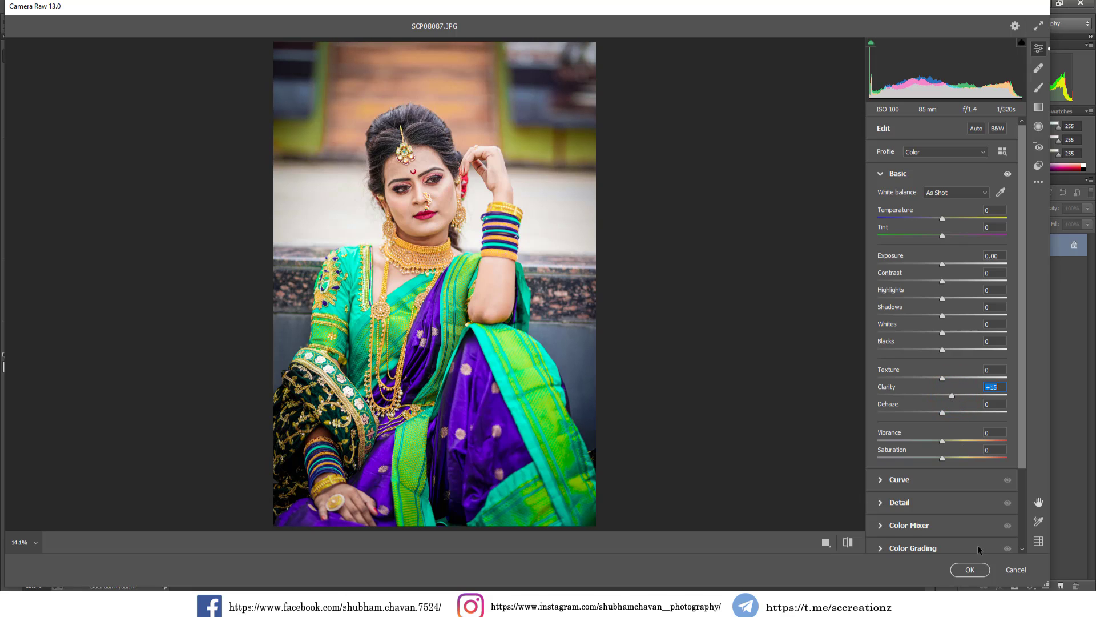
left_click(976, 569)
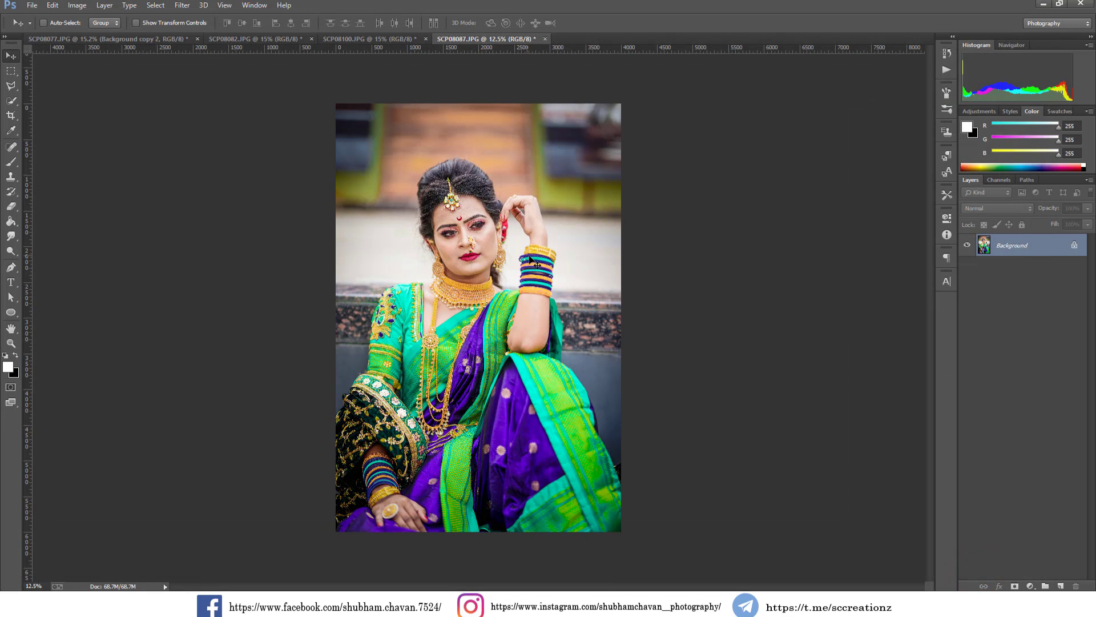
scroll(467, 215, "up", 1)
scroll(467, 216, "up", 2)
scroll(467, 216, "down", 1)
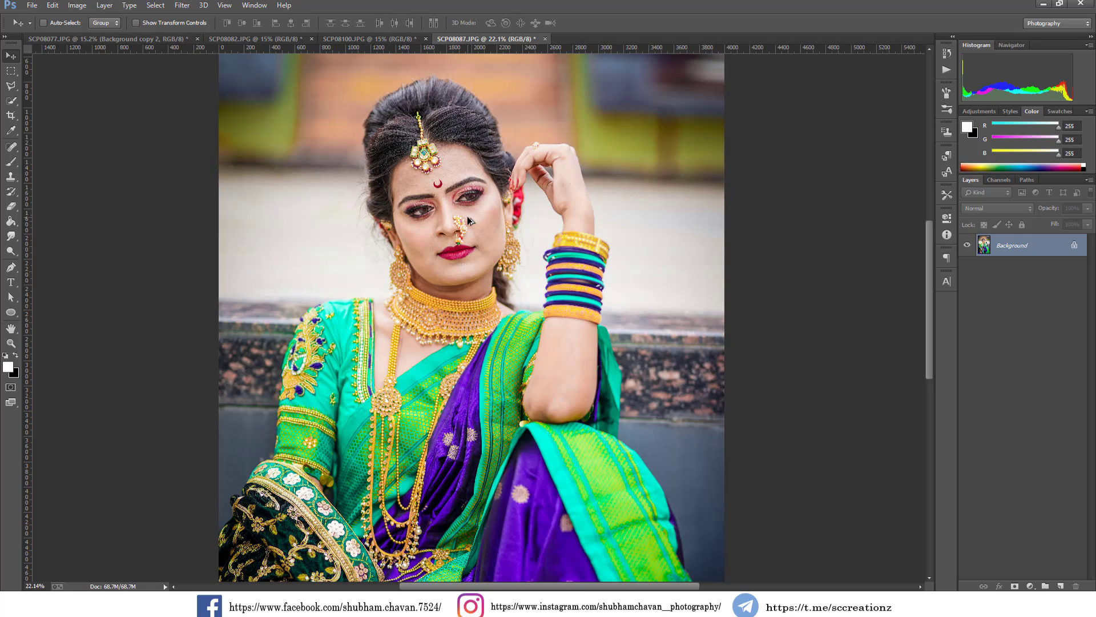
scroll(467, 216, "down", 2)
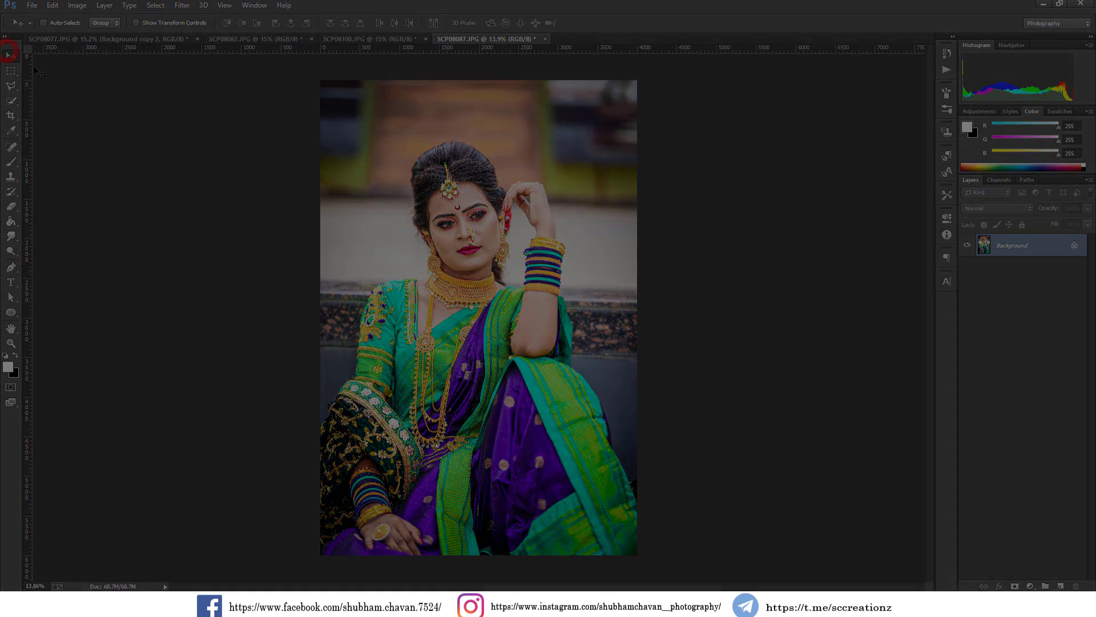